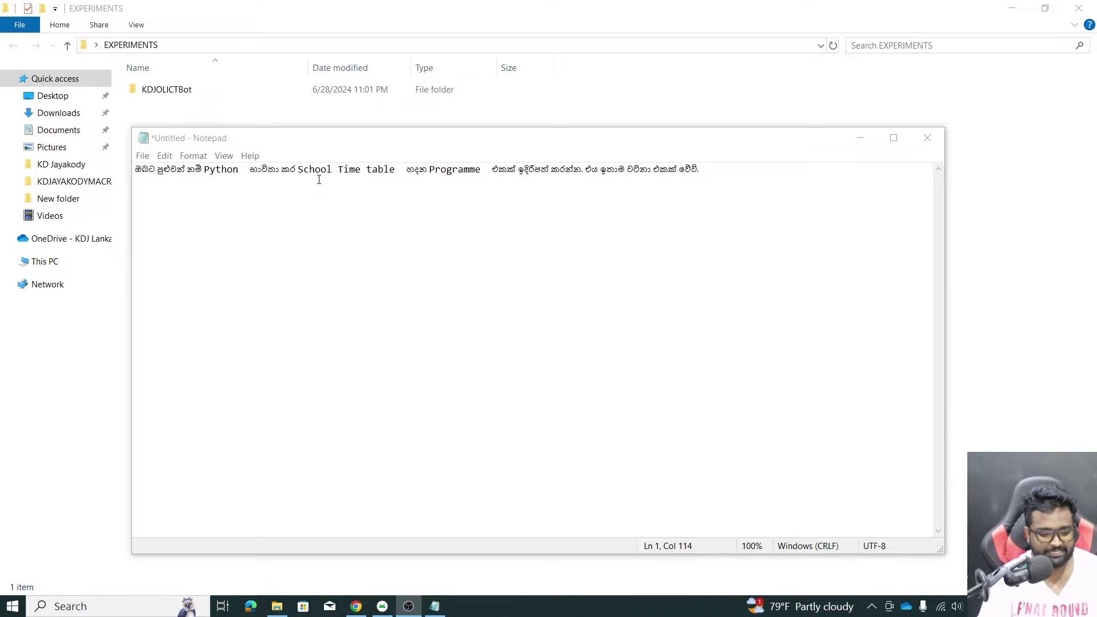
Step: Launch Google Chrome from Start search and choose a browser profile
key("super")
type("goo")
key("Return")
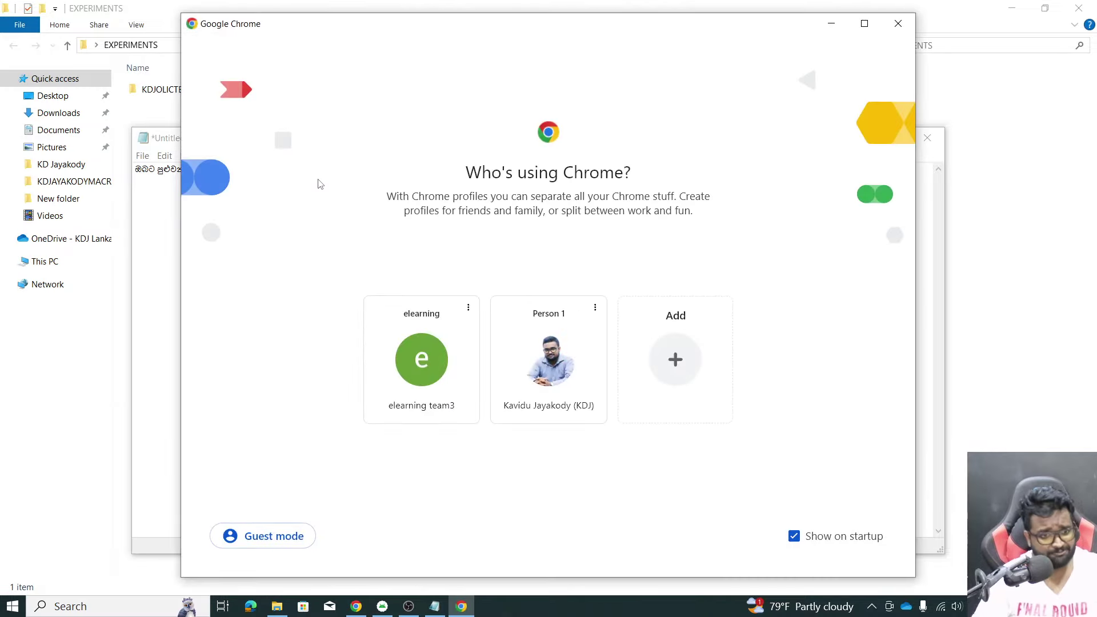
left_click(519, 385)
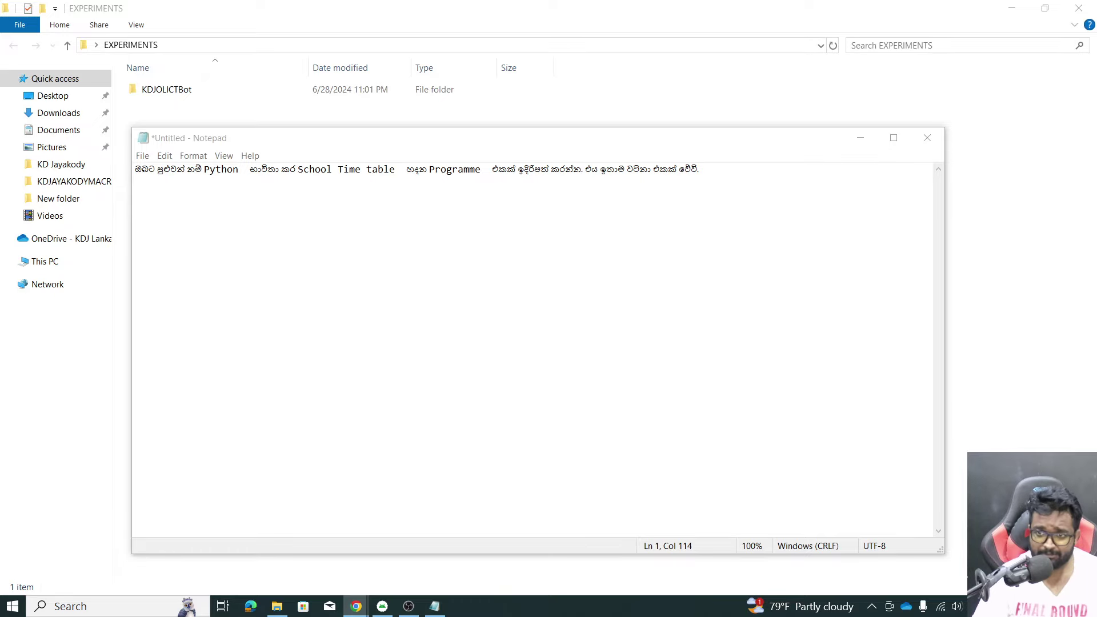
Step: Load Google, then navigate to chatgpt.com for a new chat
type("g")
key("Return")
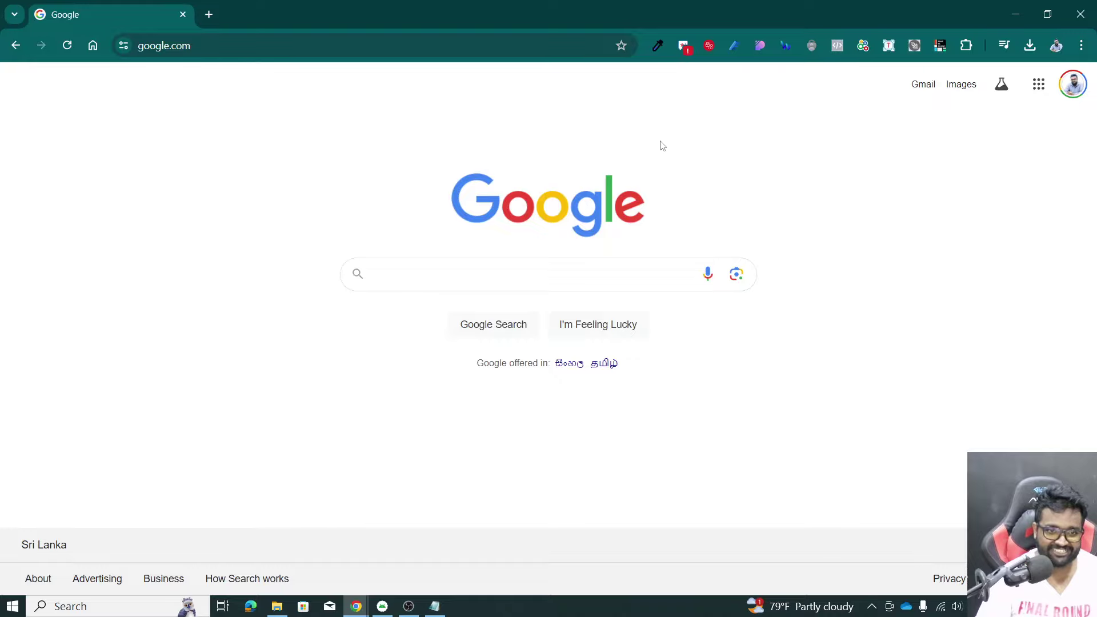
left_click(303, 45)
type("ch")
key("Return")
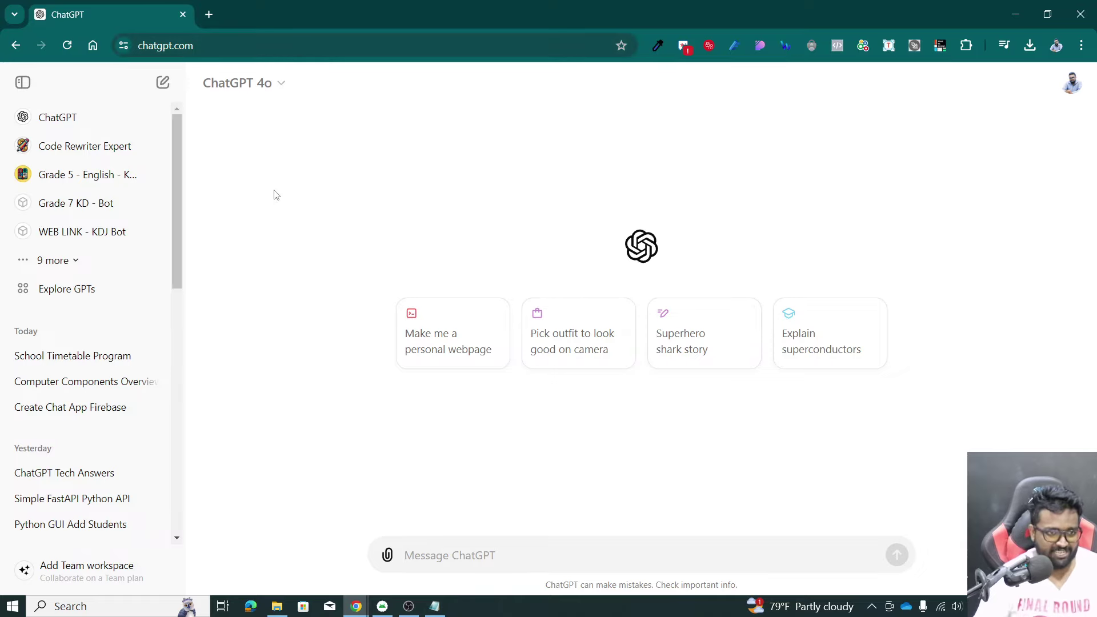
Step: Send 'act as an expert in python development… code the application… Do you understand?'
type("act as")
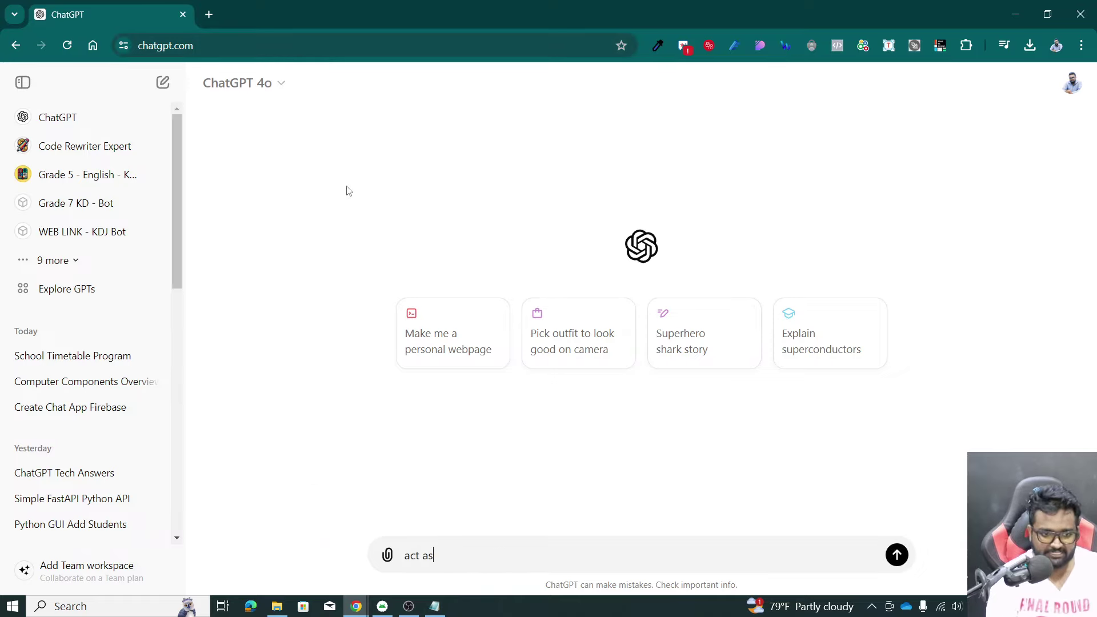
type(" an expert in")
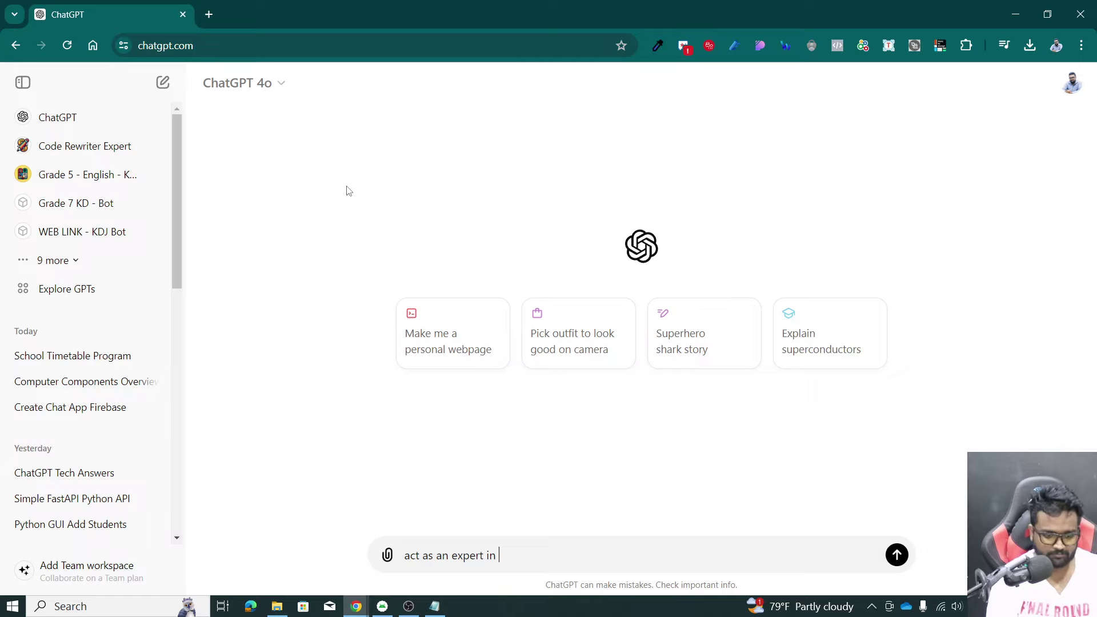
key("BackSpace")
key("BackSpace")
type("h")
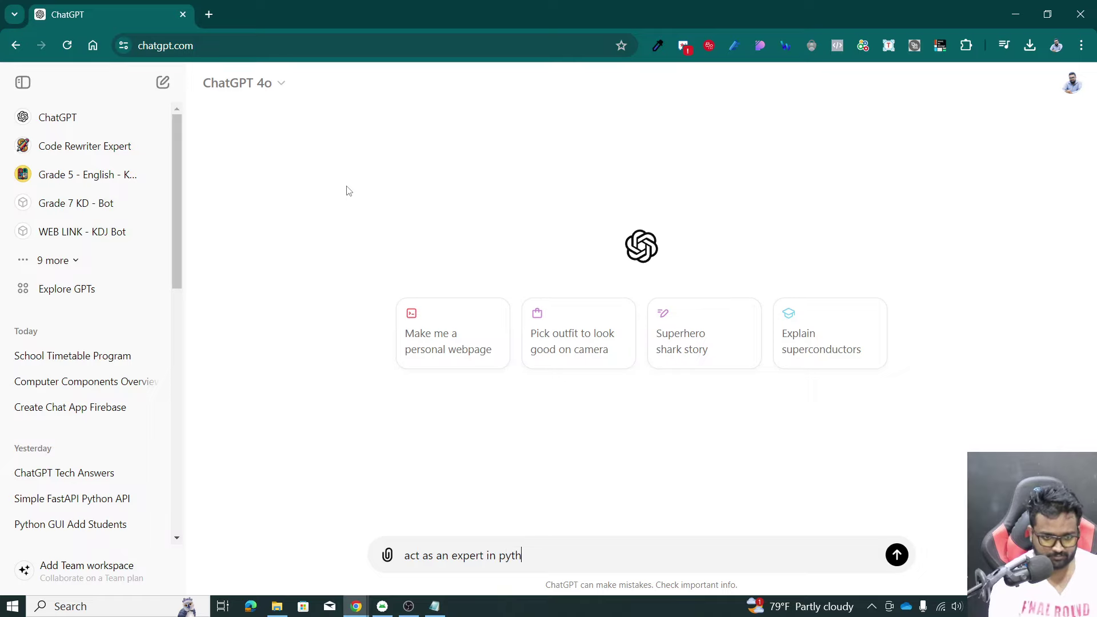
type("pe")
key("BackSpace")
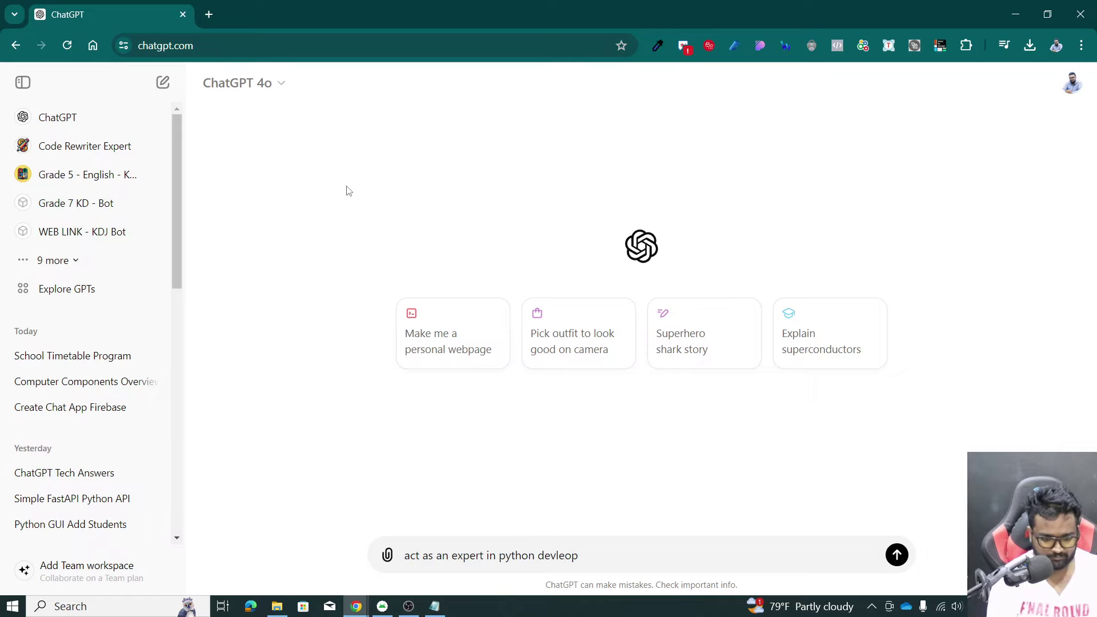
type("ment. you have to")
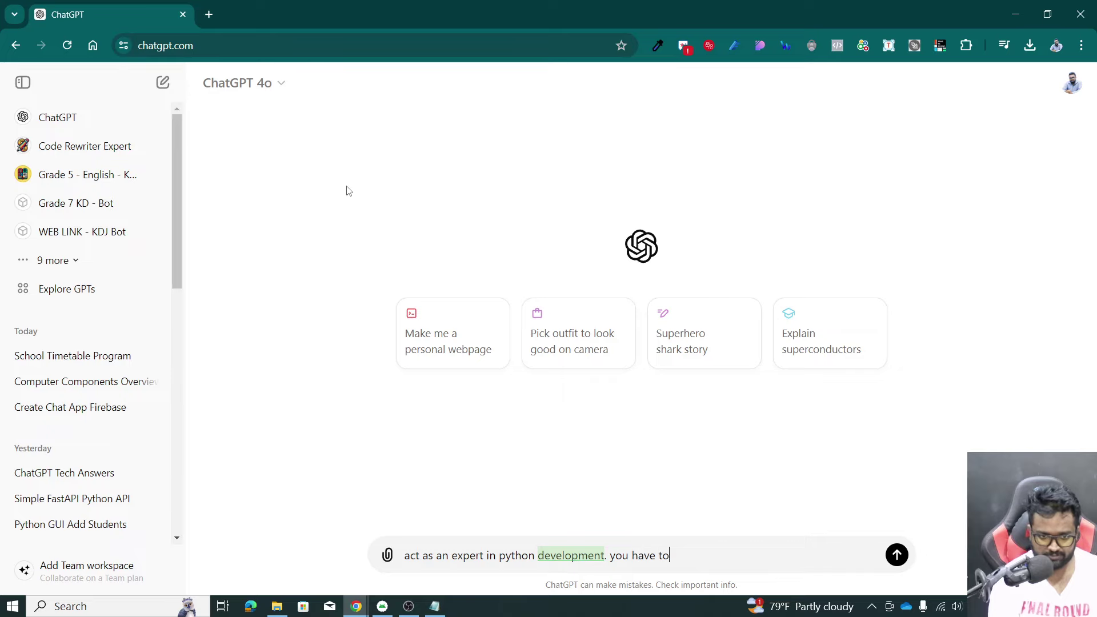
type(" code ")
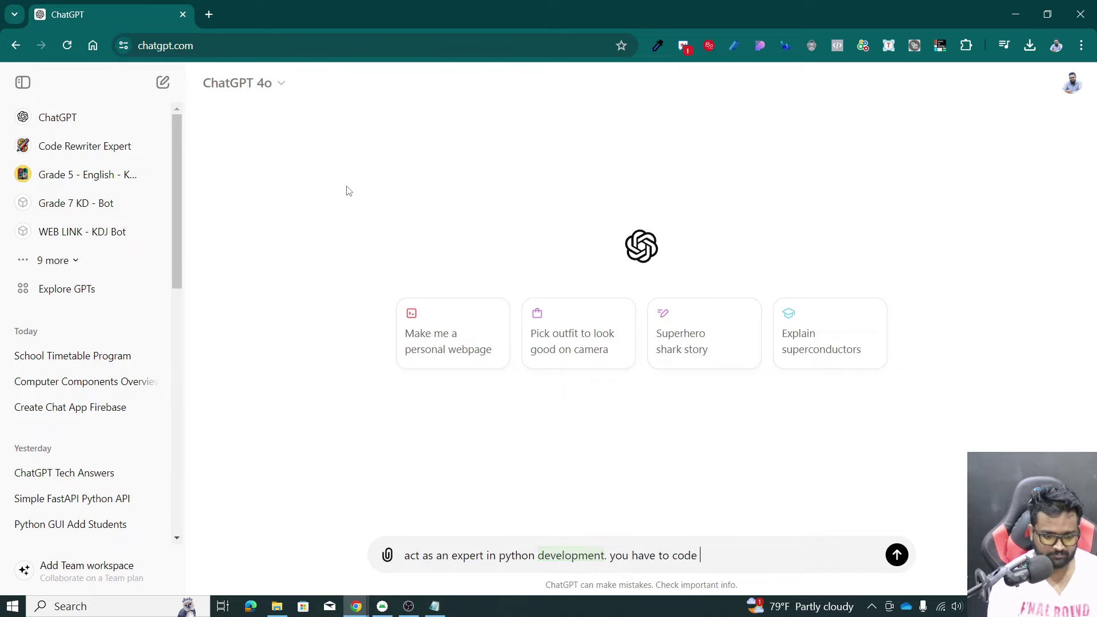
type("the python")
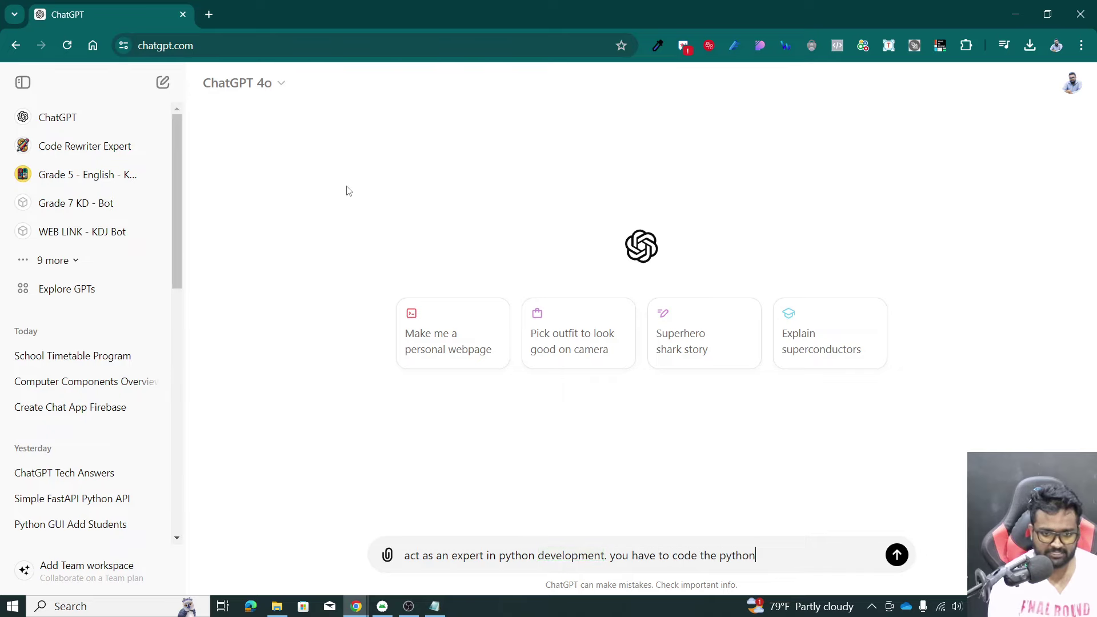
key("BackSpace")
key("BackSpace")
key("BackSpace")
type("ap")
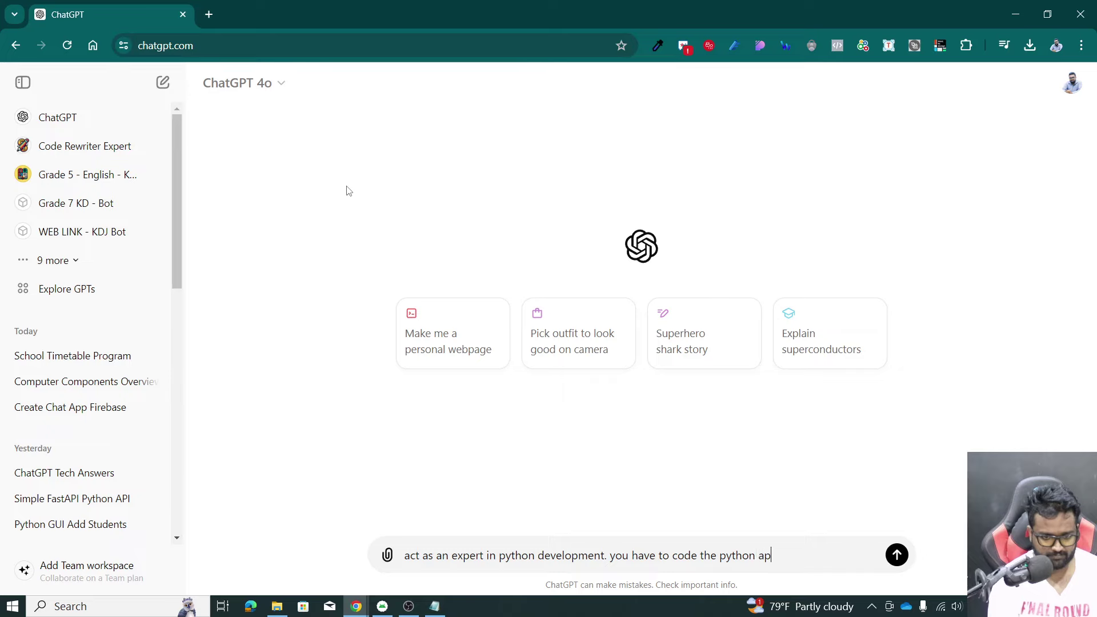
type("plication")
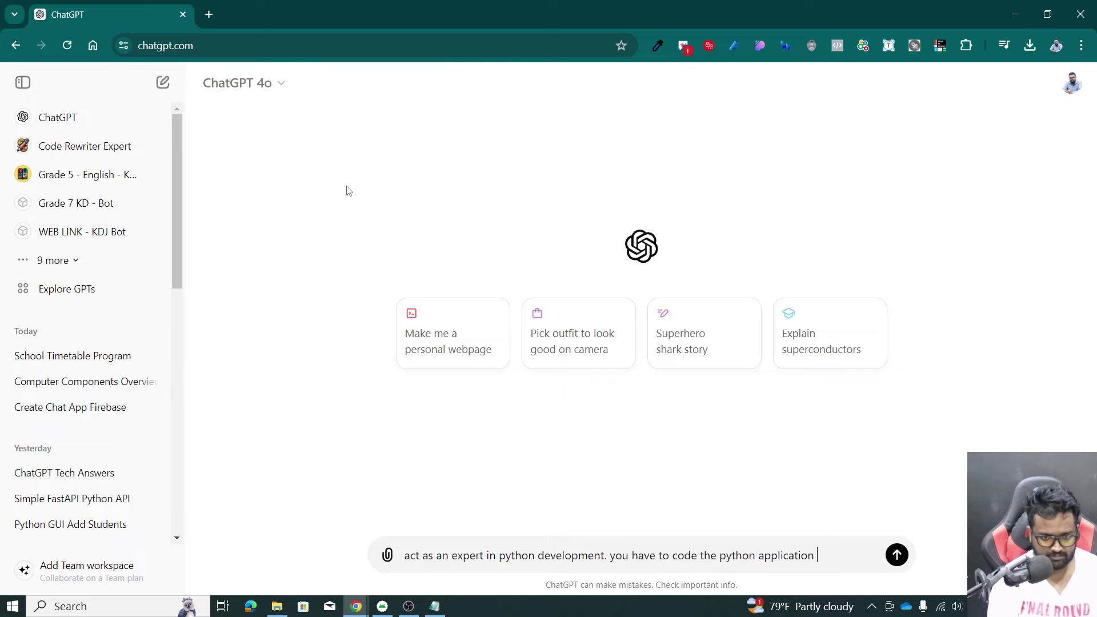
type(" completely f")
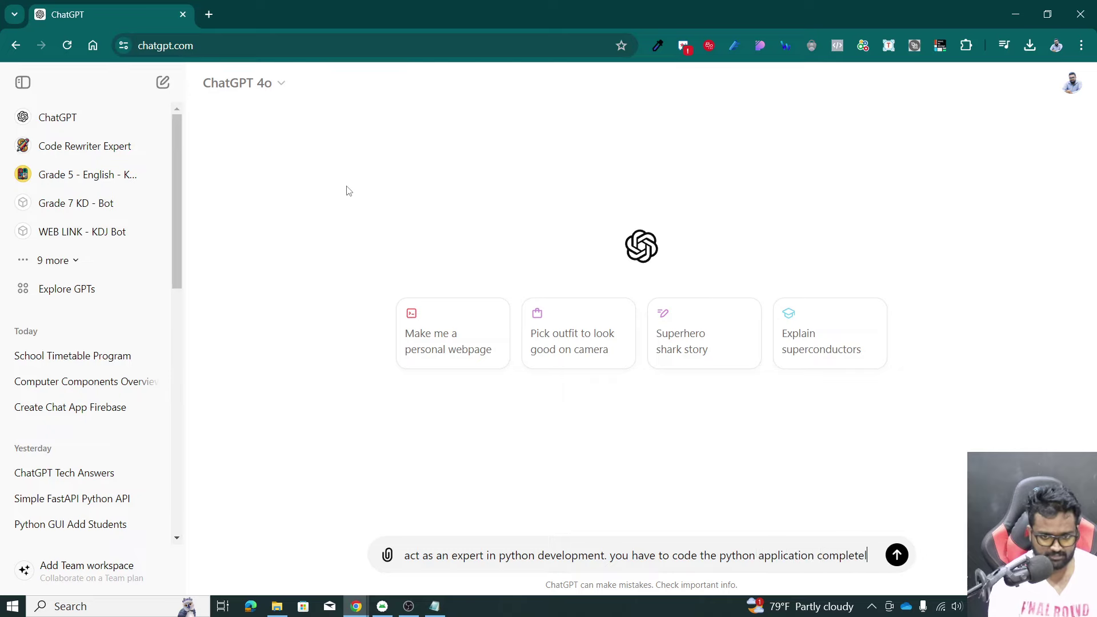
type("or the g")
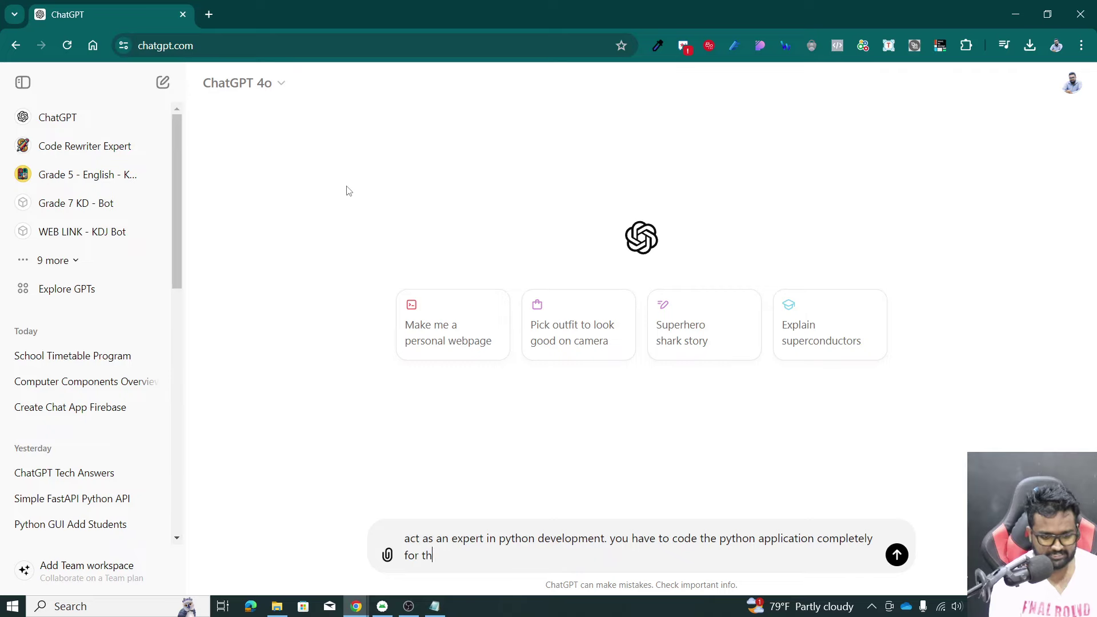
type("iven r")
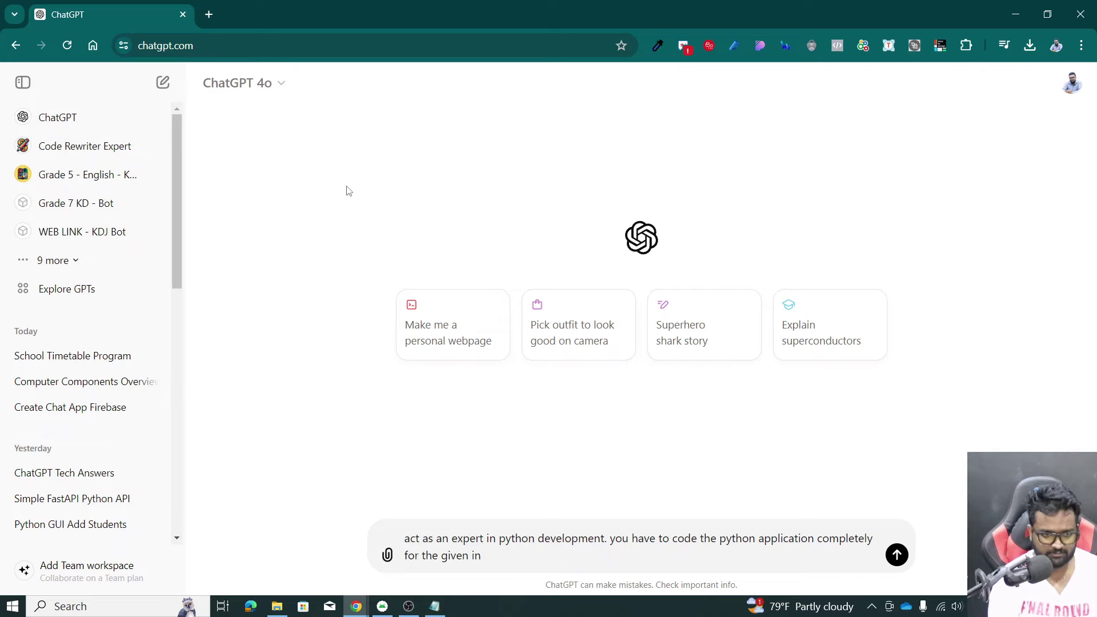
type("equirement")
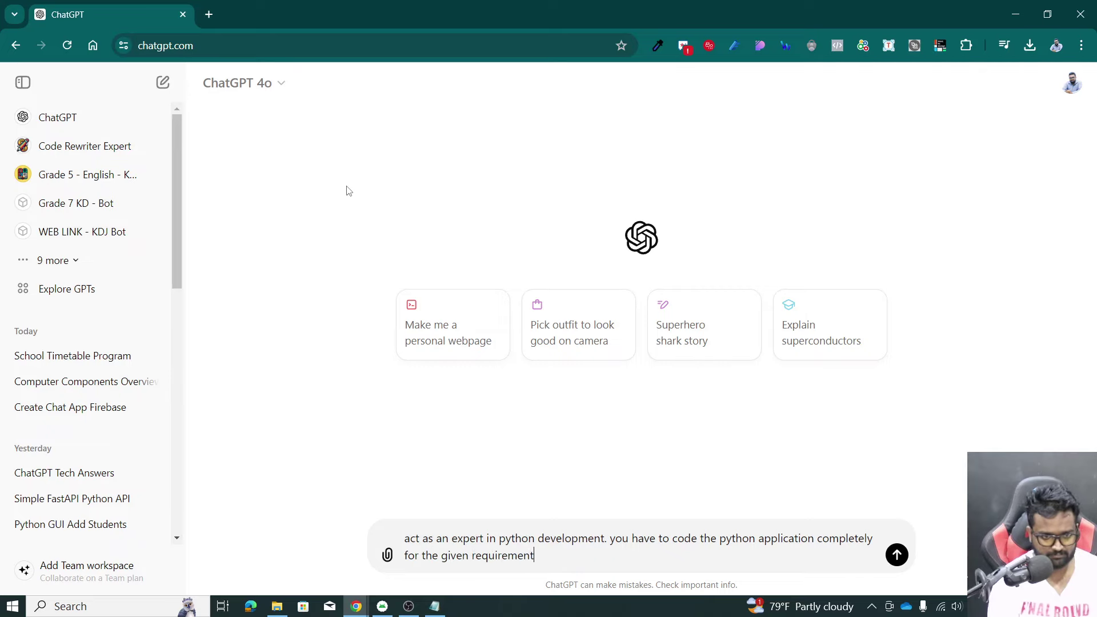
type(". Do you u")
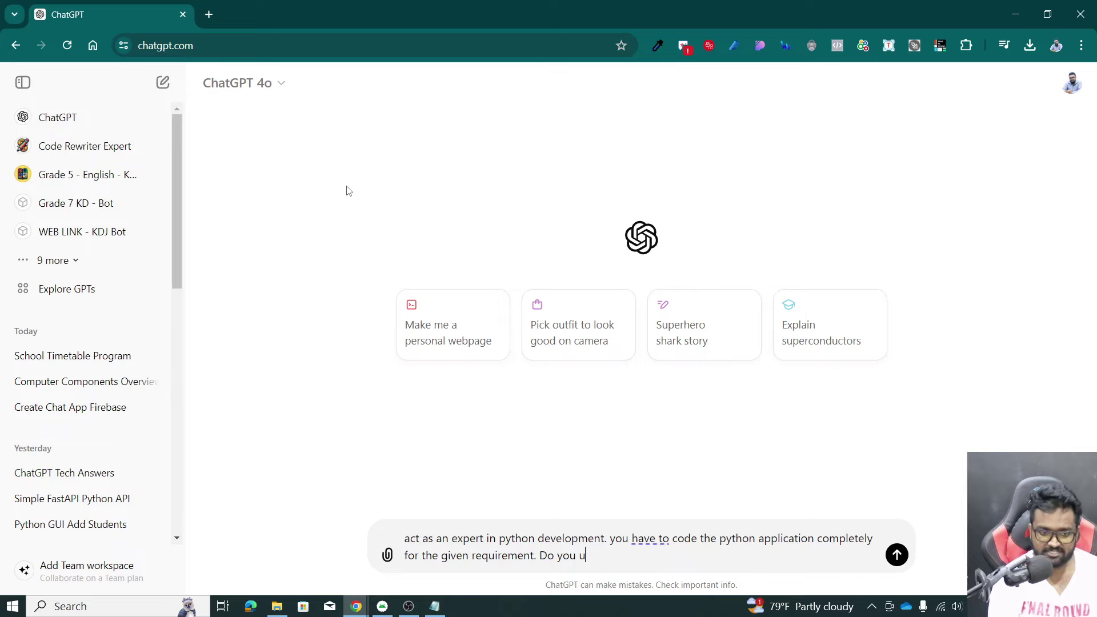
type("nder")
key("BackSpace")
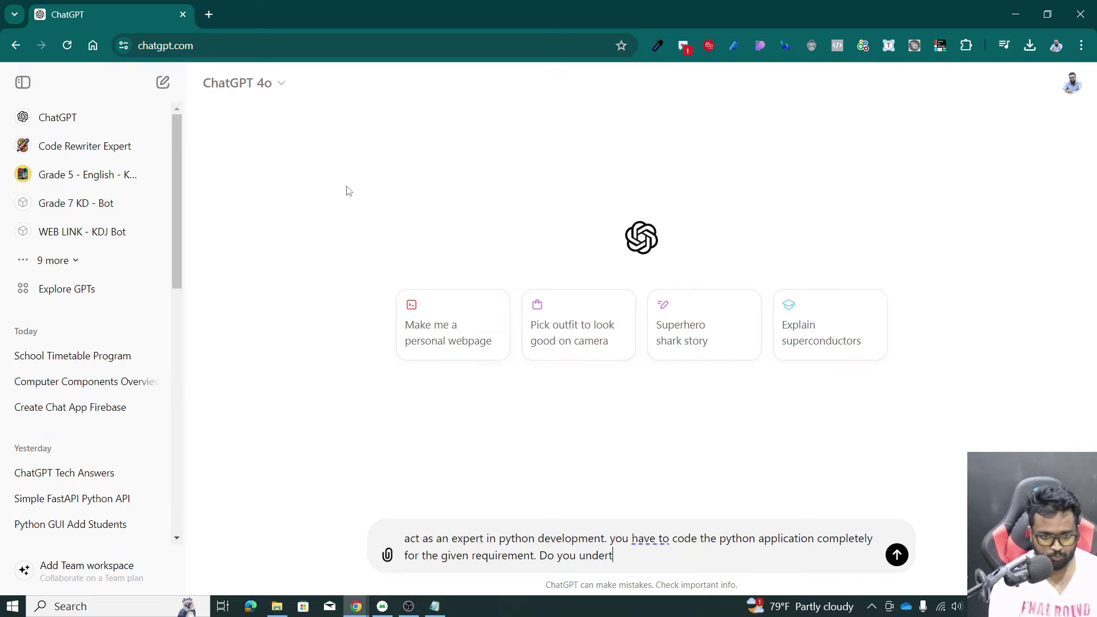
type("stand?")
key("Return")
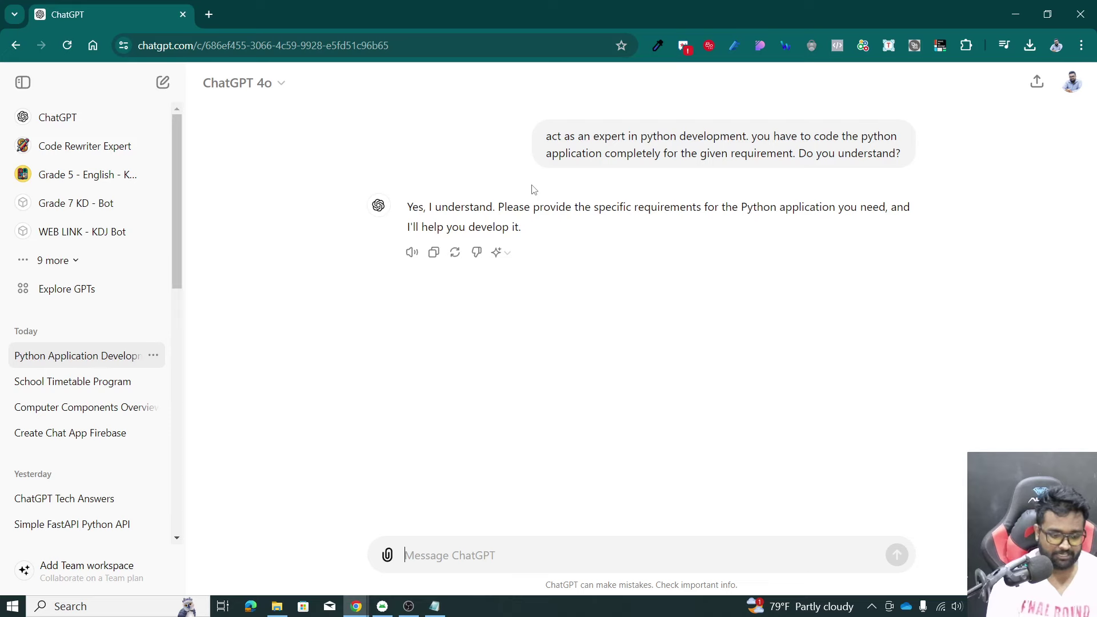
Step: Paste and send the Sinhala school timetable requirement to ChatGPT
key("ctrl+v")
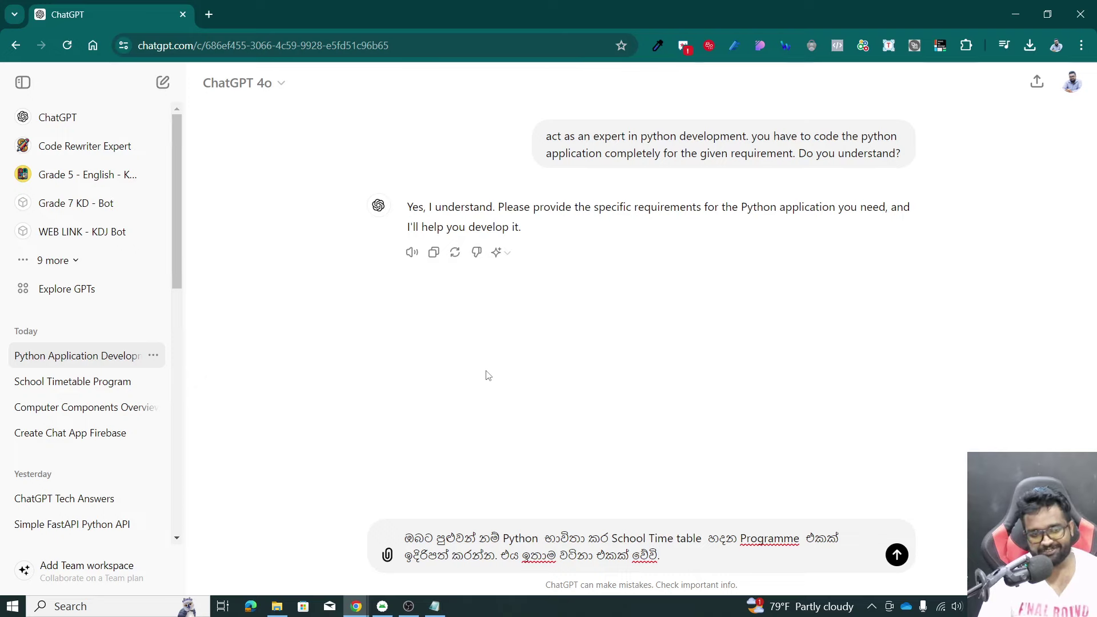
key("Return")
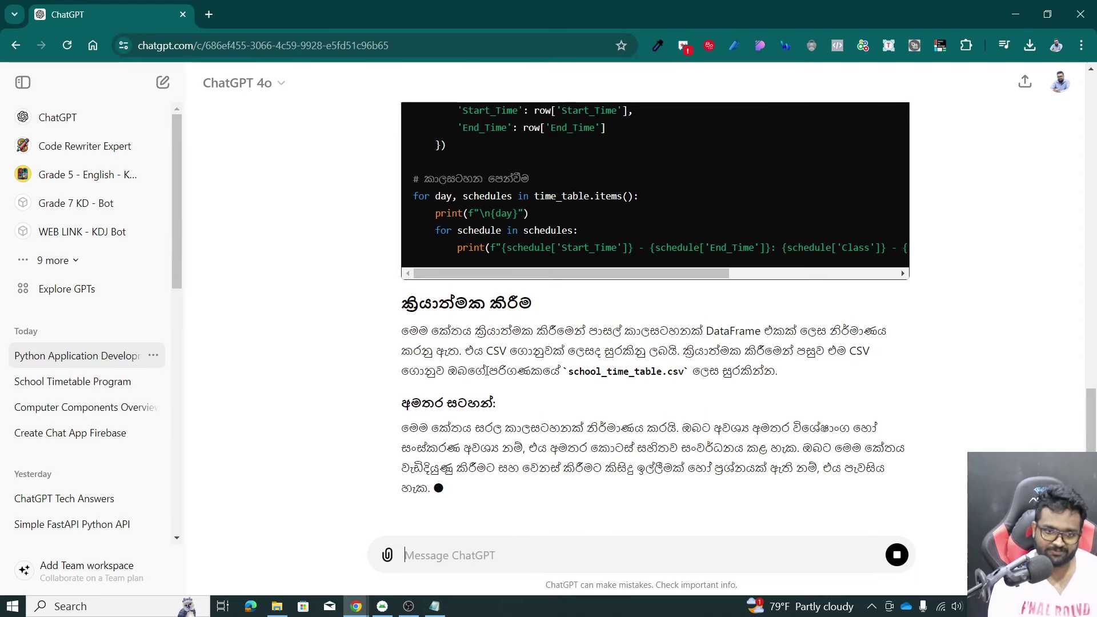
Step: Scroll back to the reply's top and copy the pip install pandas command
scroll(470, 365, "down", 1)
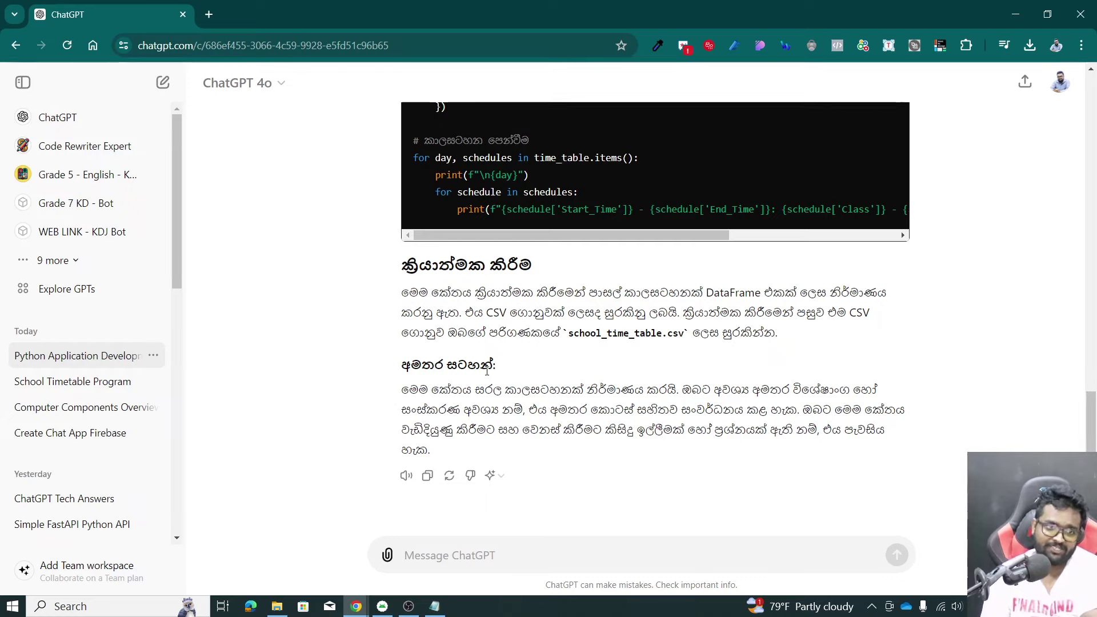
scroll(550, 323, "up", 5)
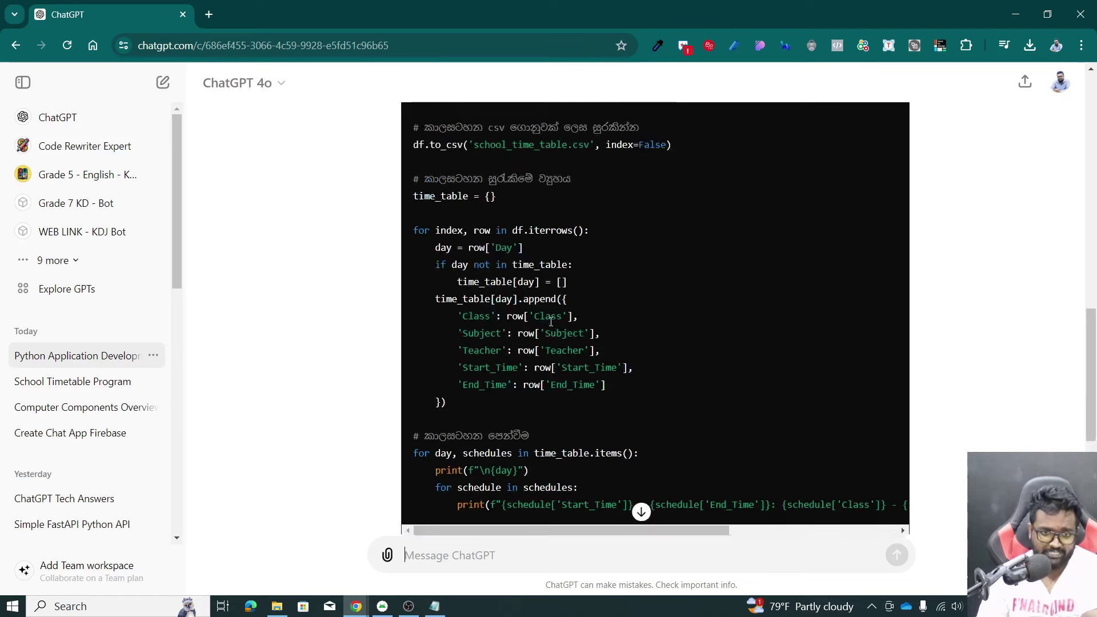
scroll(549, 324, "up", 10)
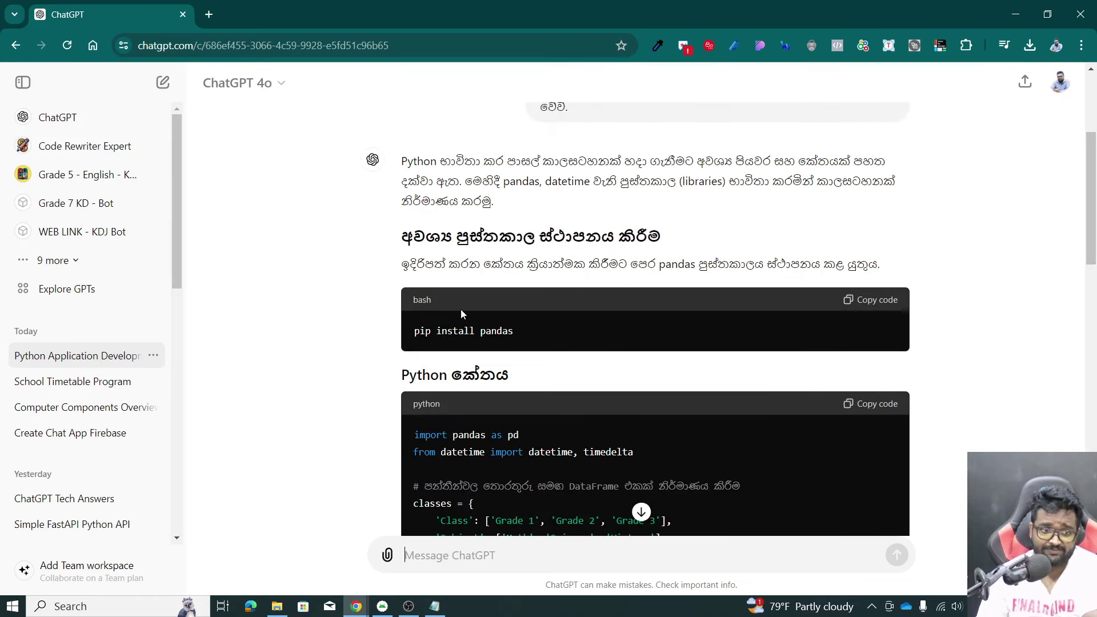
left_click_drag(403, 335, 621, 321)
left_click(595, 333)
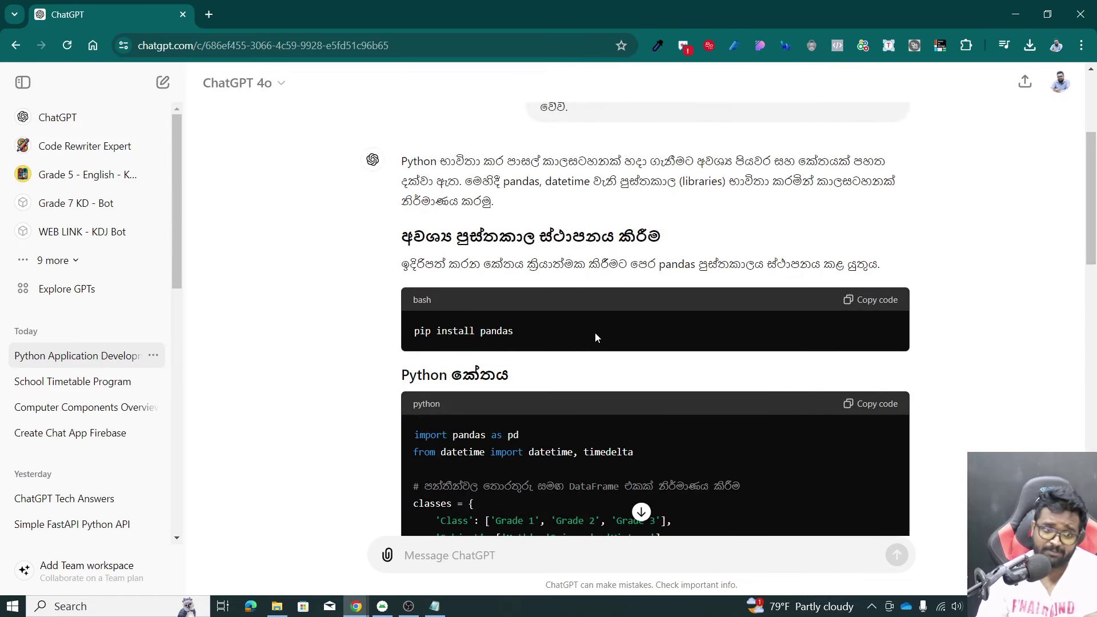
left_click(861, 308)
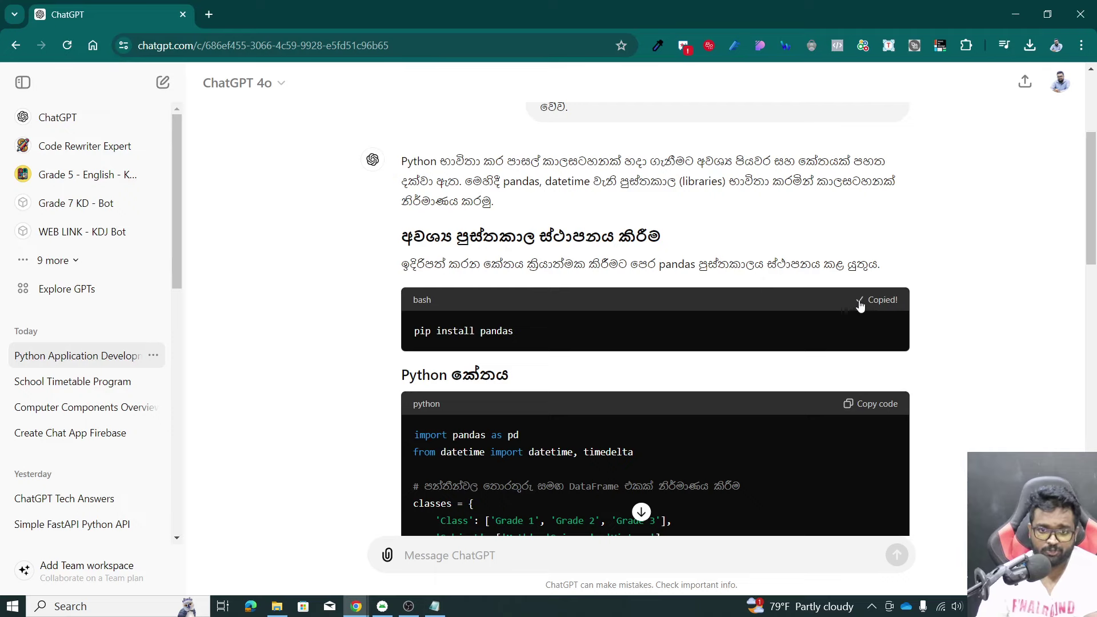
triple_click(435, 329)
left_click(435, 329)
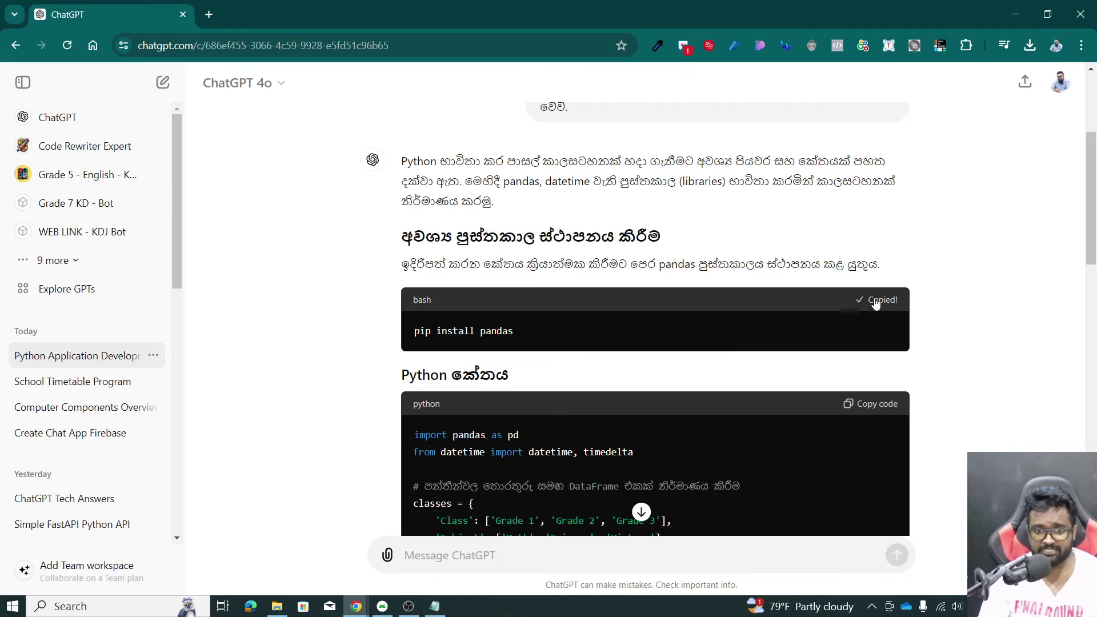
key("super")
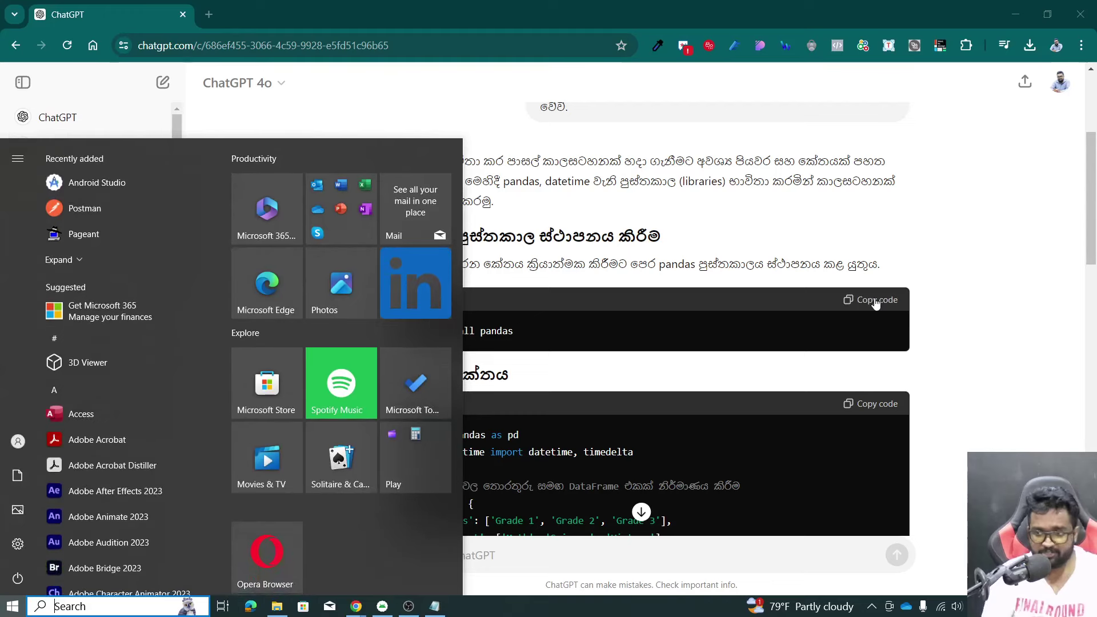
Step: Open Command Prompt via the cmd search and run pip install pandas
type("cmd")
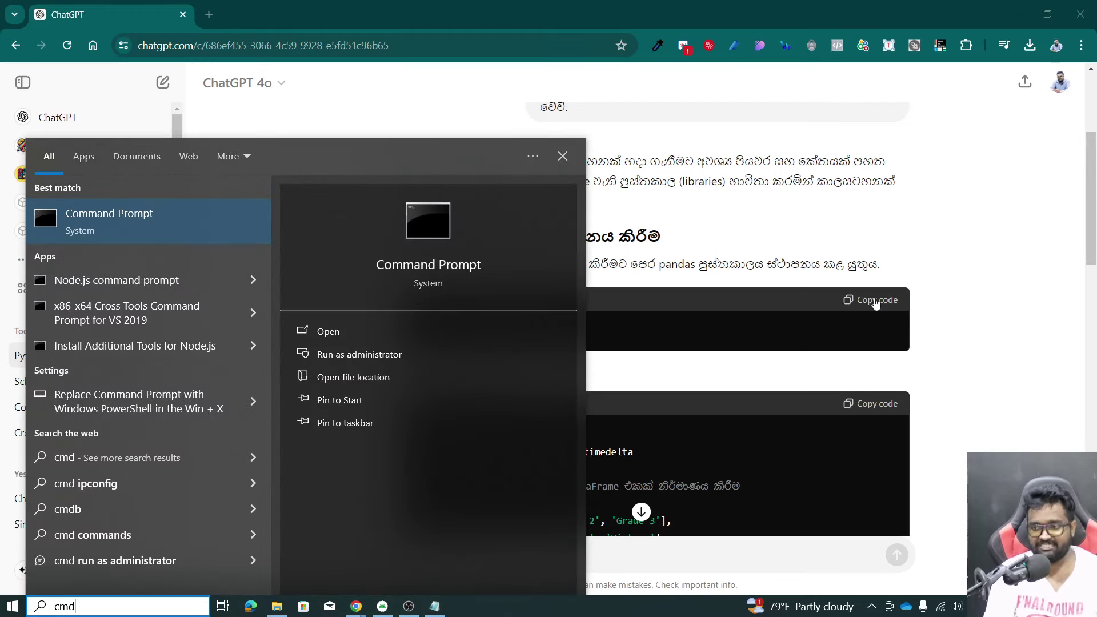
key("Return")
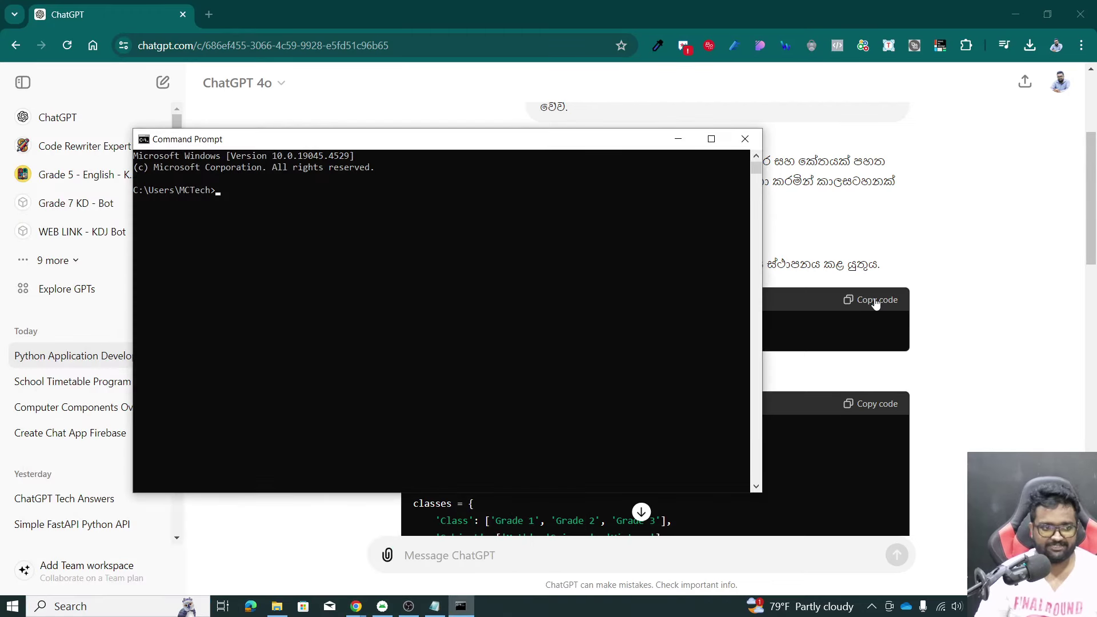
type("pip install pandas")
key("Return")
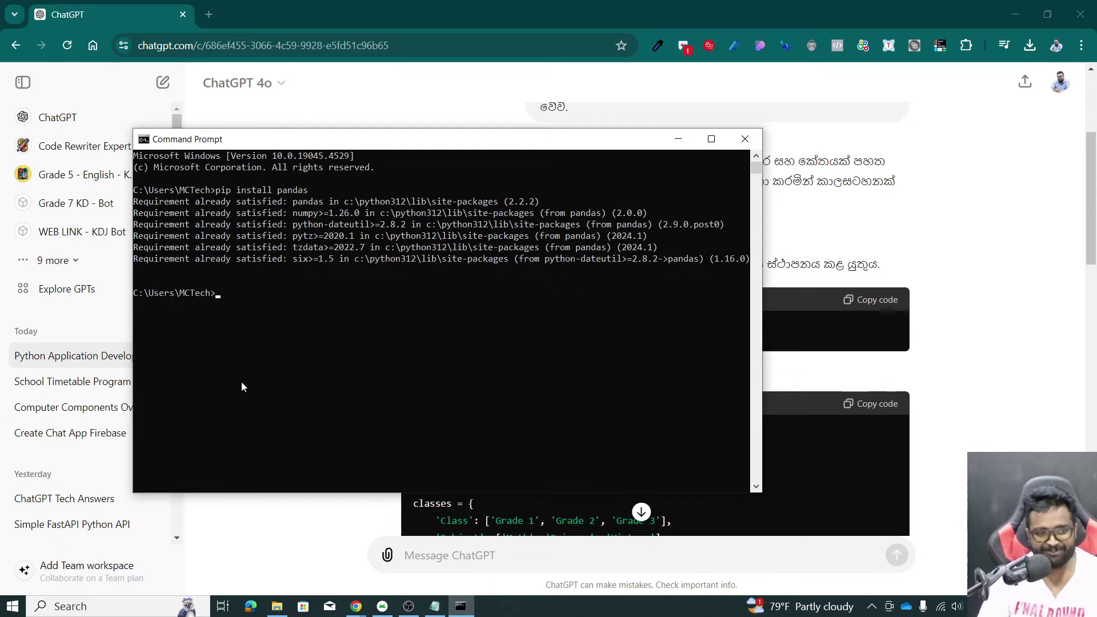
Step: Close Command Prompt and switch to the EXPERIMENTS folder window
left_click(744, 138)
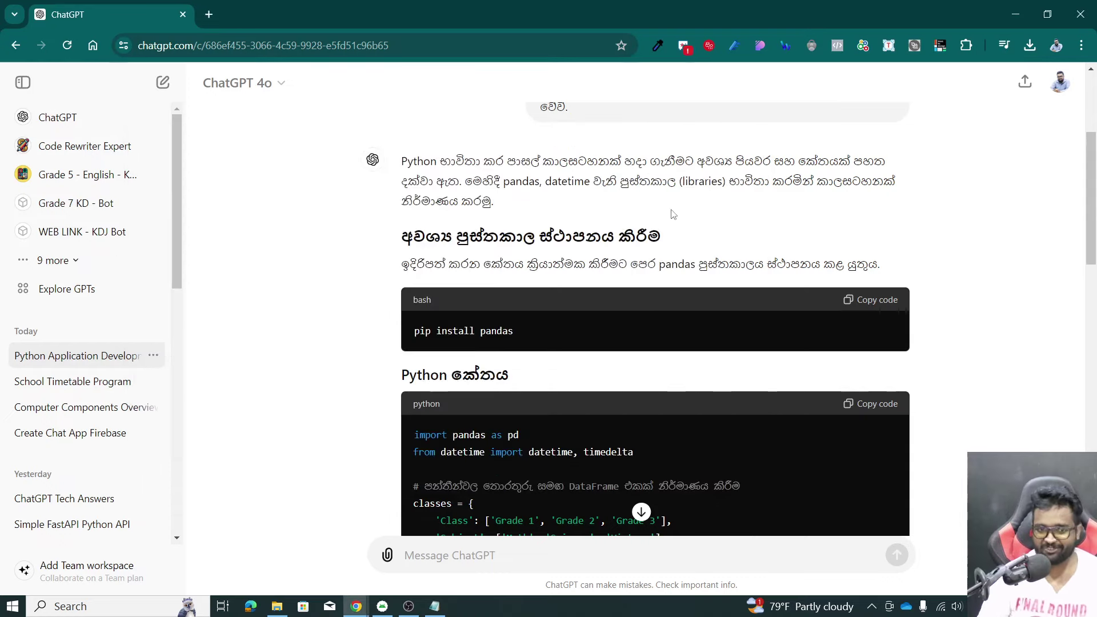
left_click(277, 606)
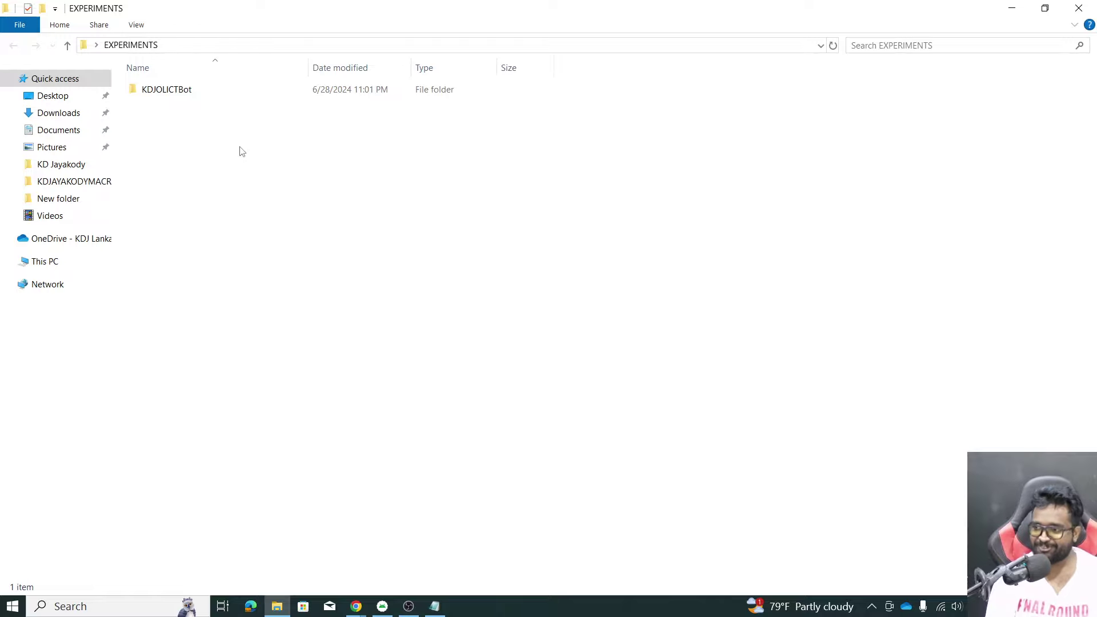
Step: Create a new folder named KDJTimetable in EXPERIMENTS and open it
key("ctrl+shift+n")
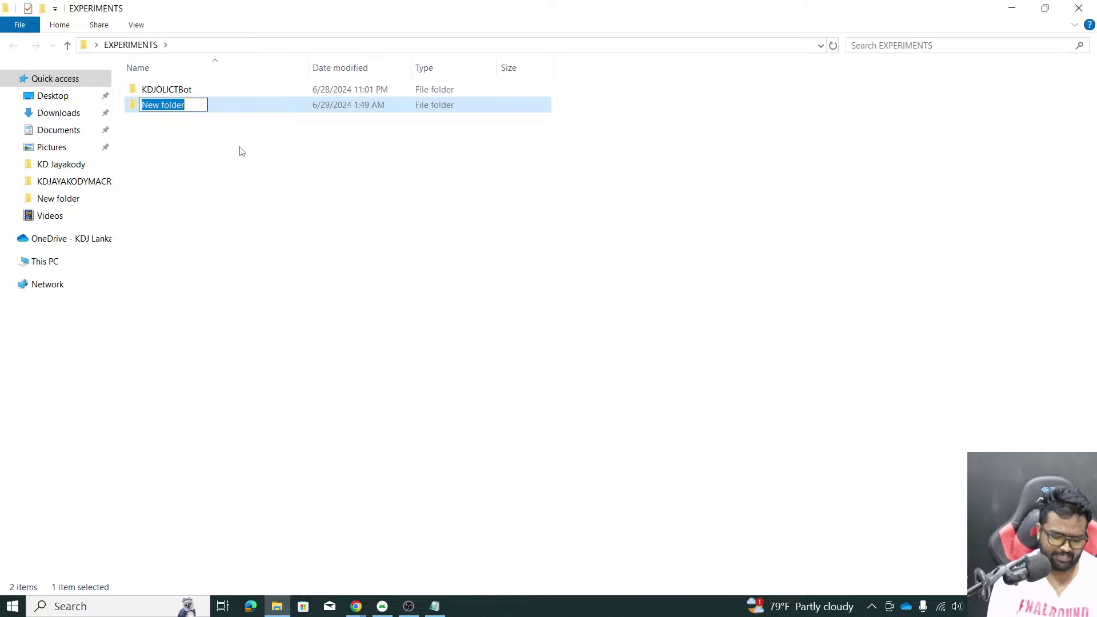
type("KDJTI")
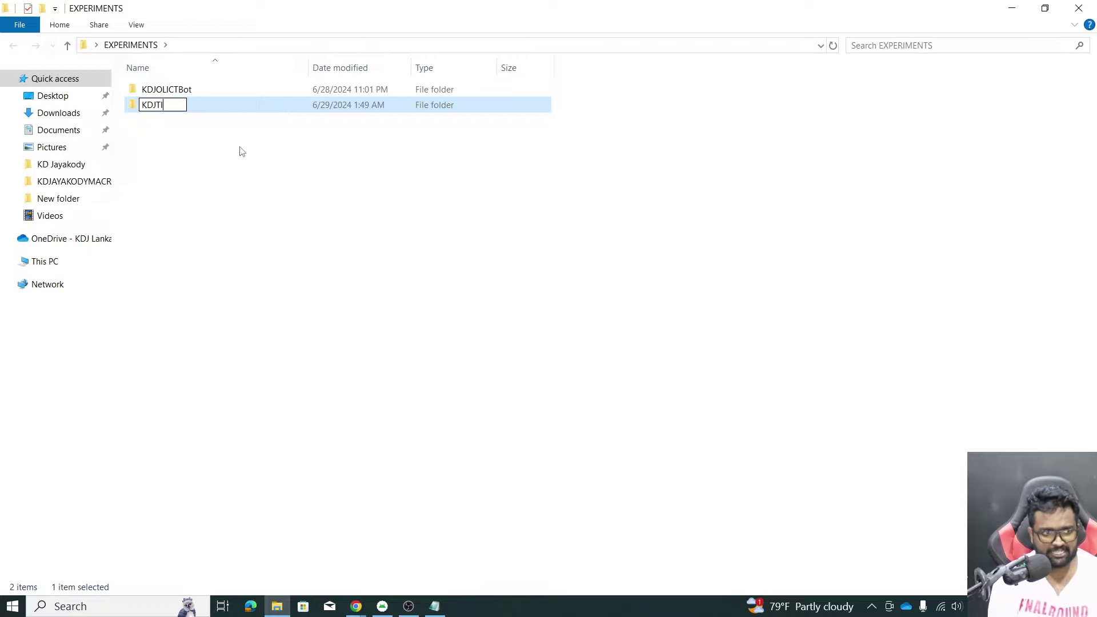
key("BackSpace")
type("imeta")
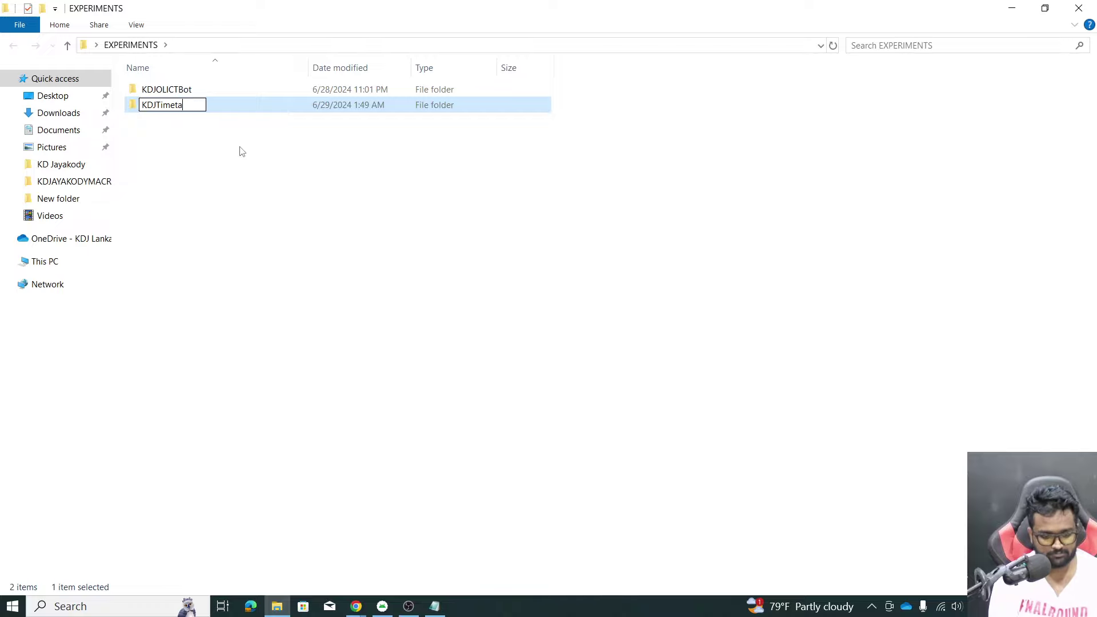
type("ble")
key("Return")
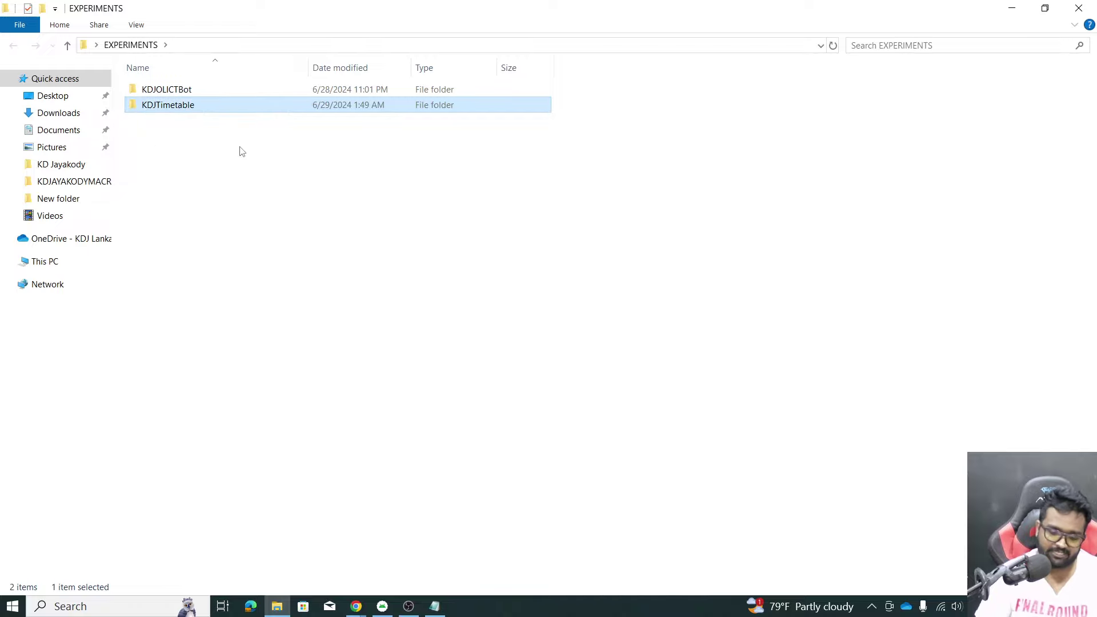
key("Return")
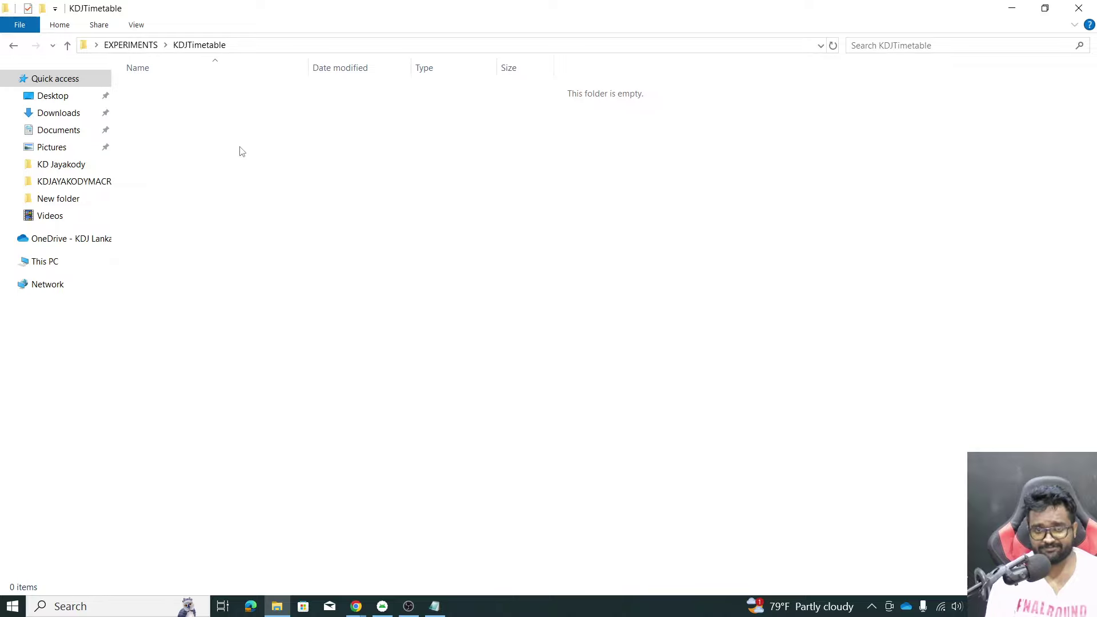
Step: Add a New Text Document with its default name to KDJTimetable
right_click(270, 156)
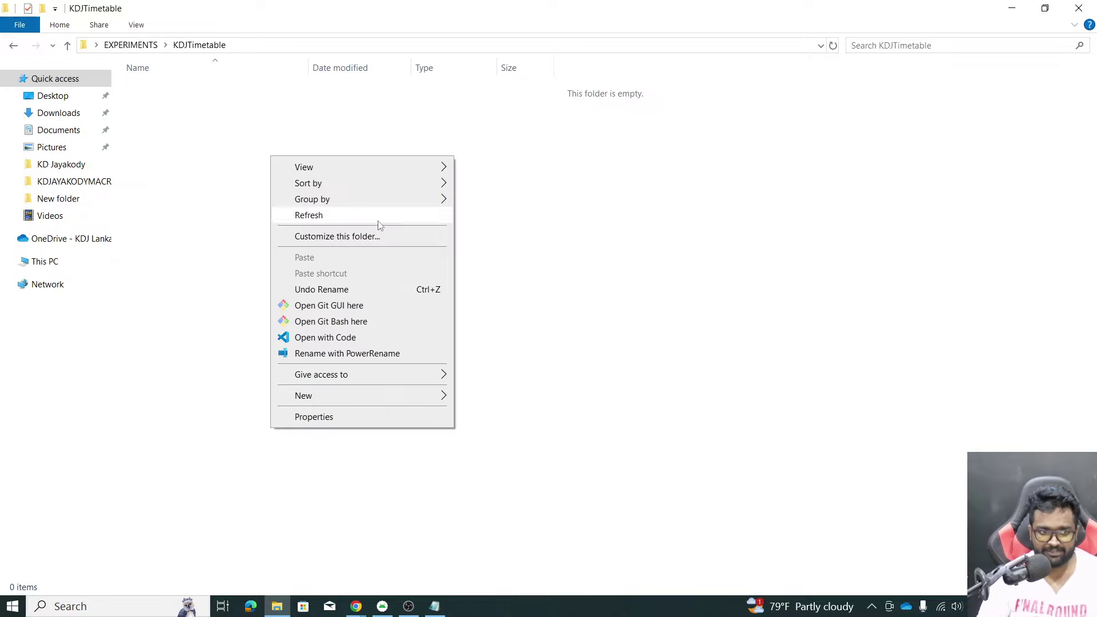
mouse_move(304, 395)
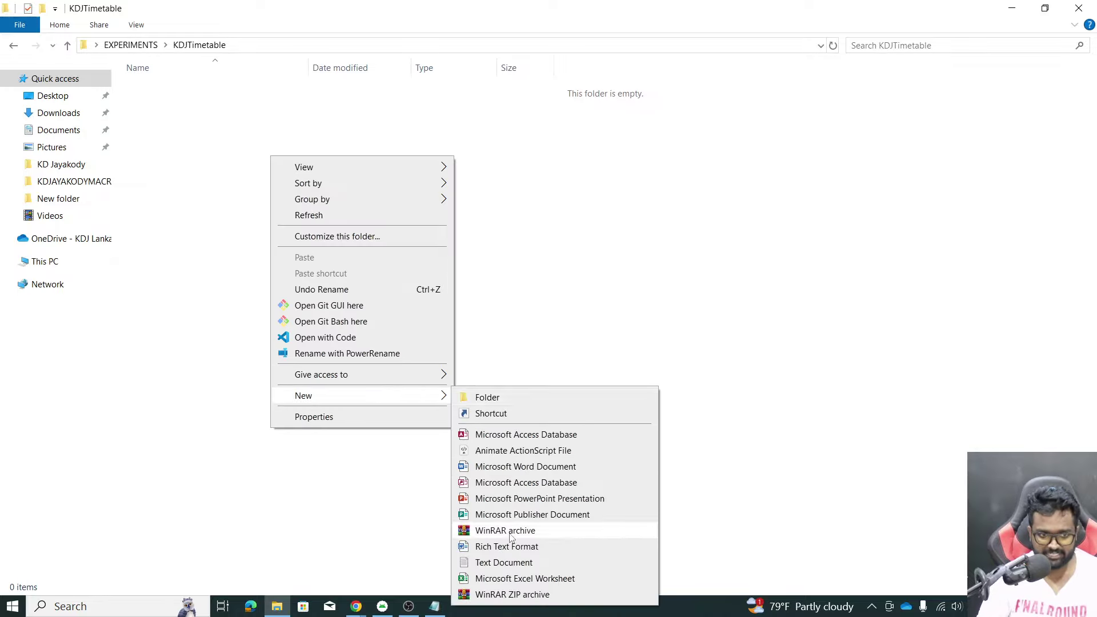
left_click(505, 562)
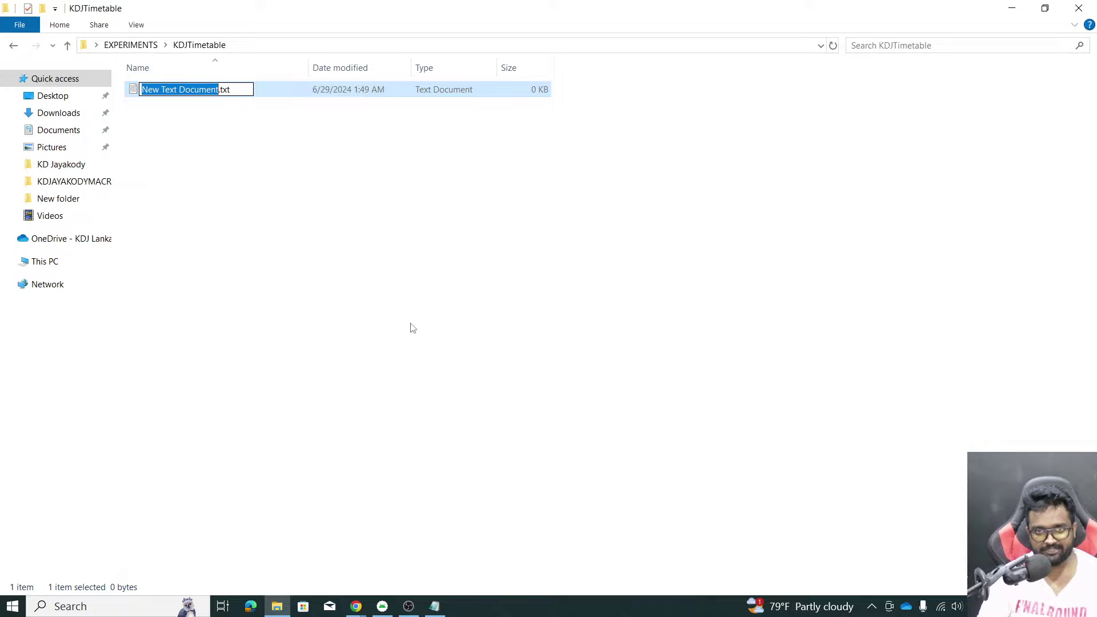
left_click(398, 295)
left_click(203, 88)
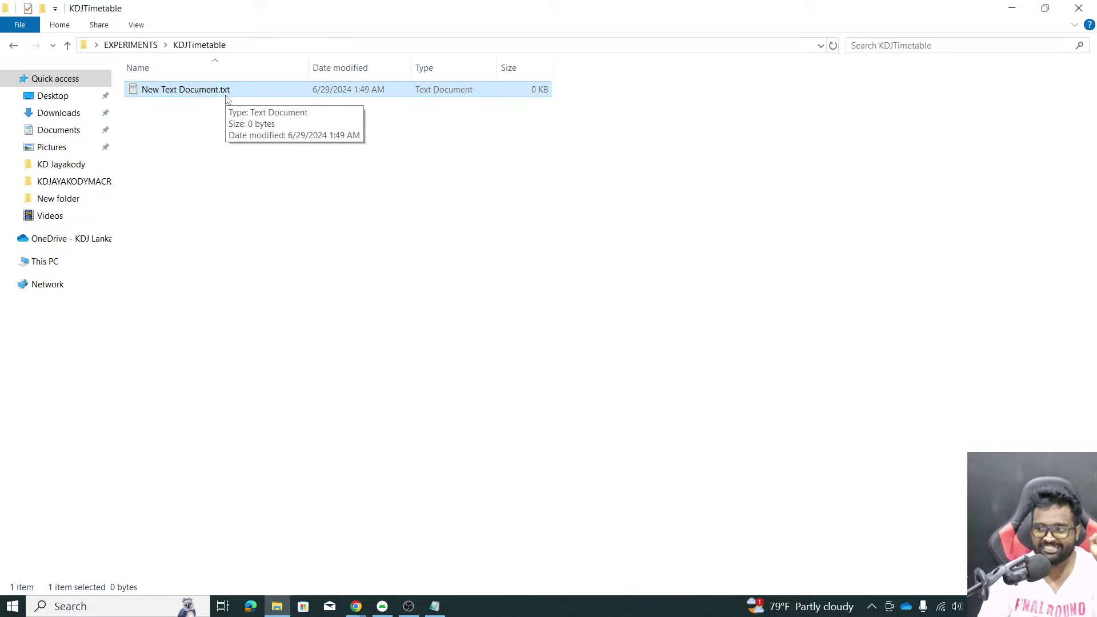
Step: Toggle file name extensions off and back on so extensions are shown
left_click(228, 206)
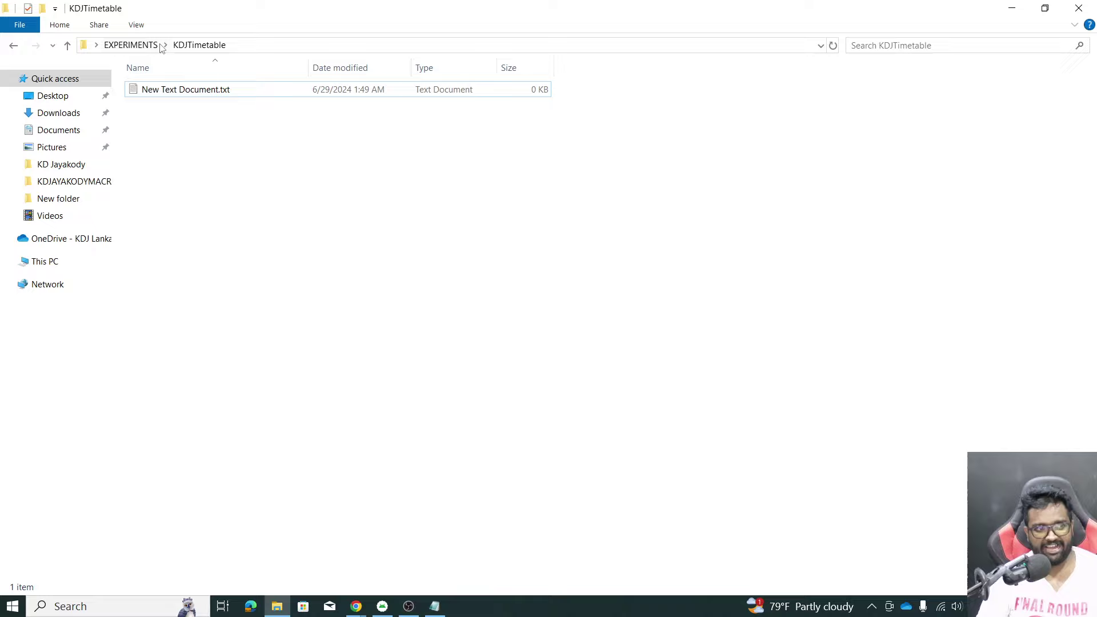
left_click(136, 25)
left_click(514, 59)
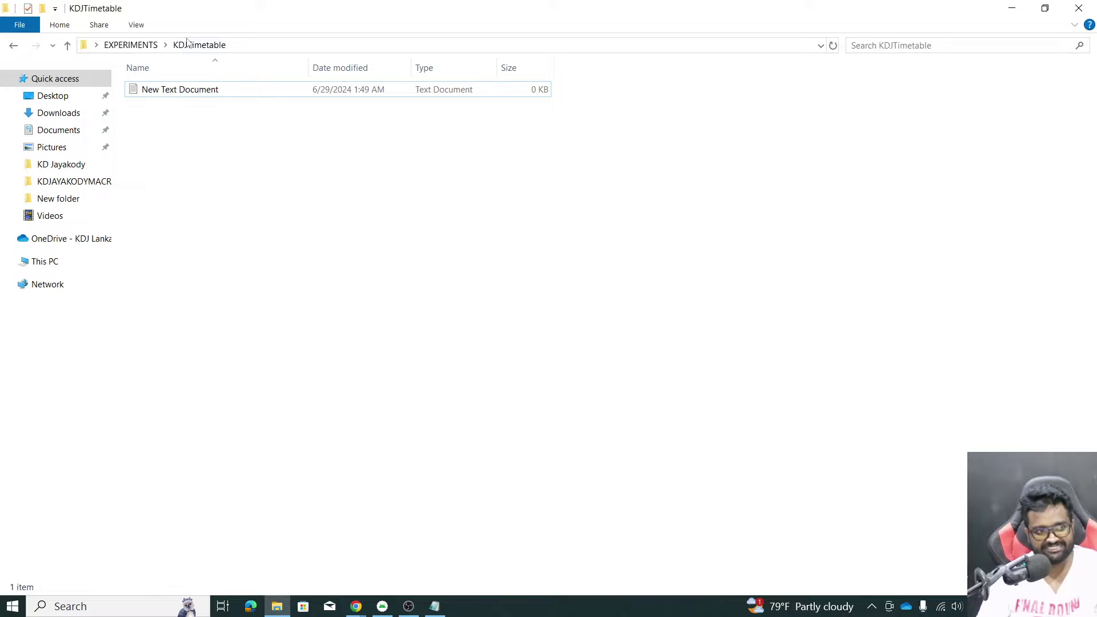
left_click(140, 29)
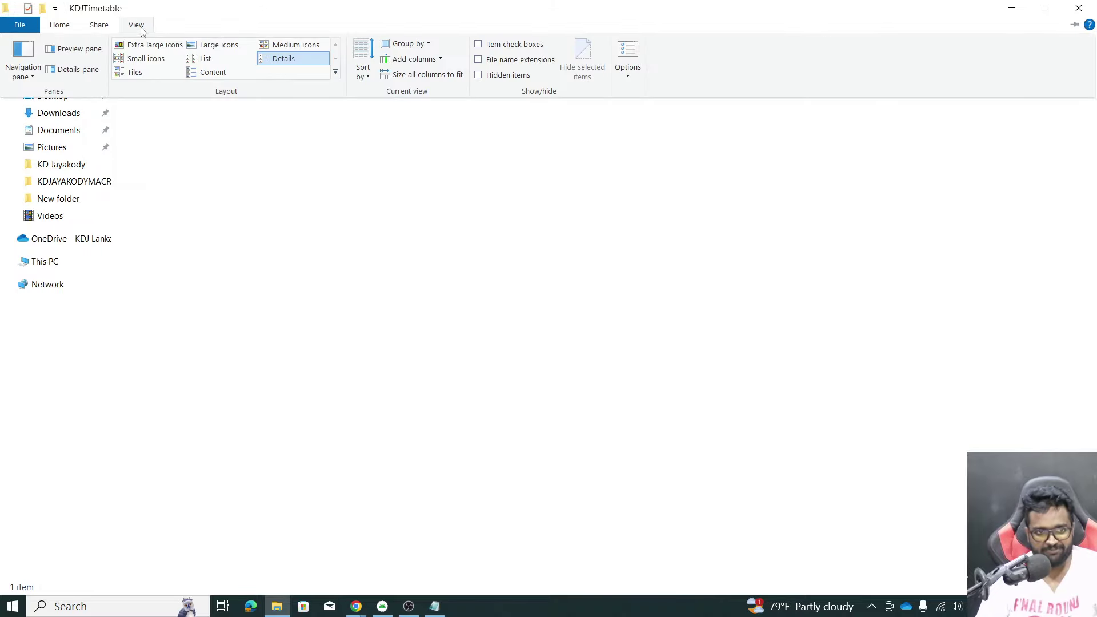
left_click(517, 60)
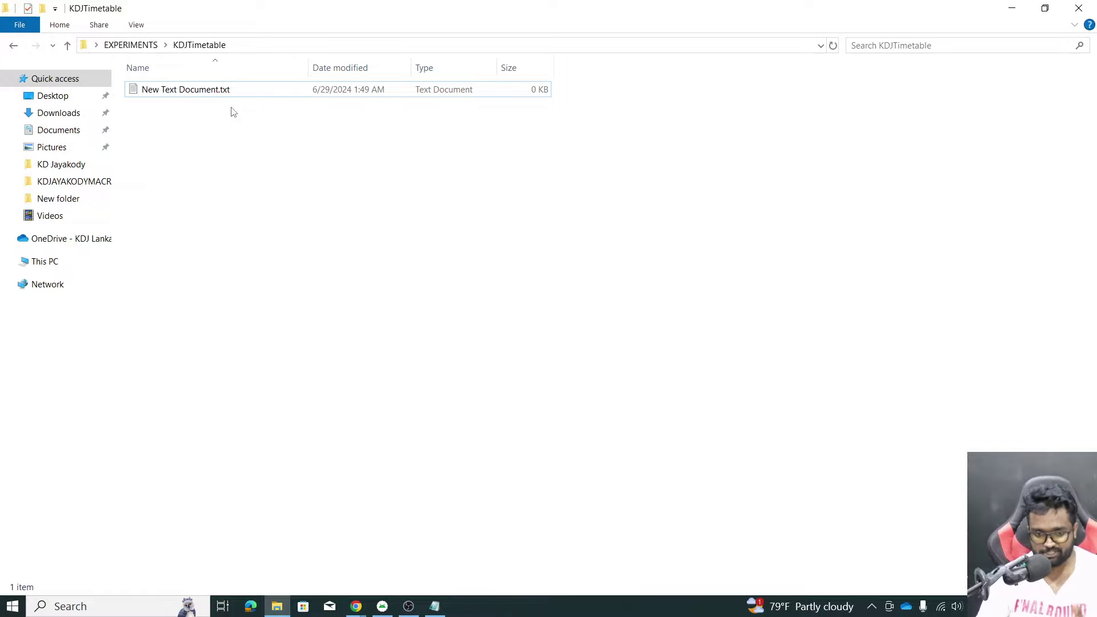
Step: Rename New Text Document.txt to main.py, accepting the extension-change warning
left_click(153, 94)
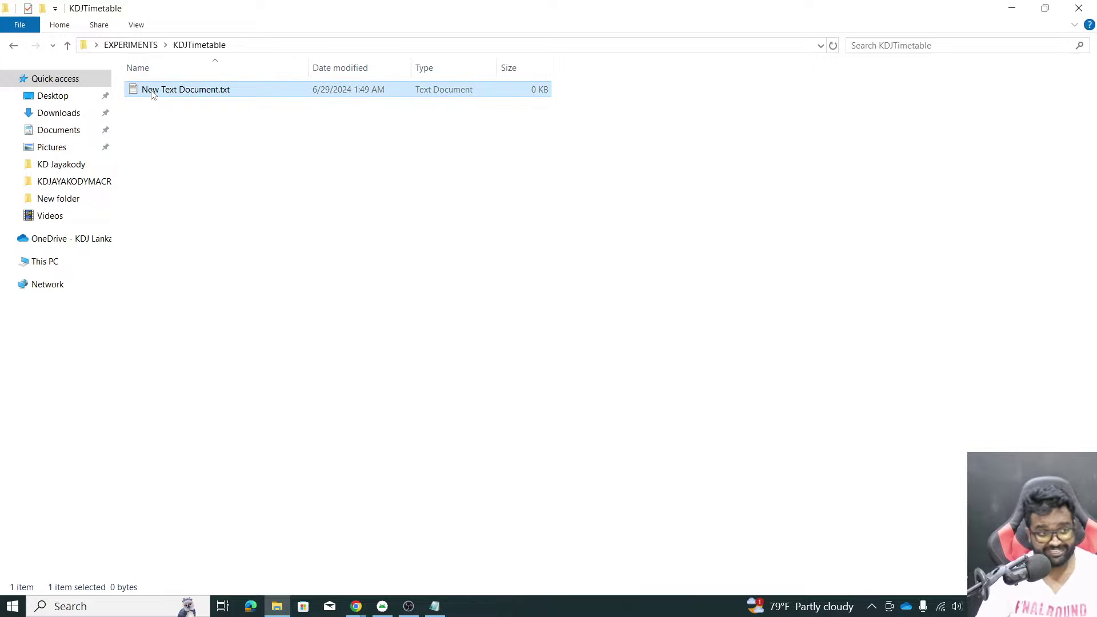
right_click(172, 91)
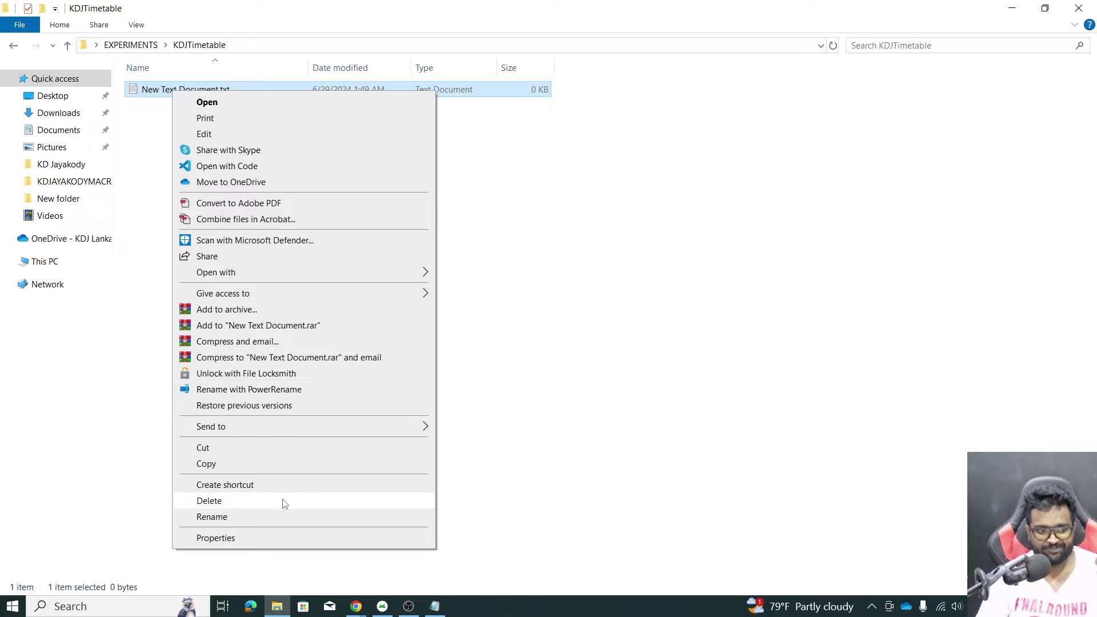
left_click(280, 516)
key("End")
key("ctrl+a")
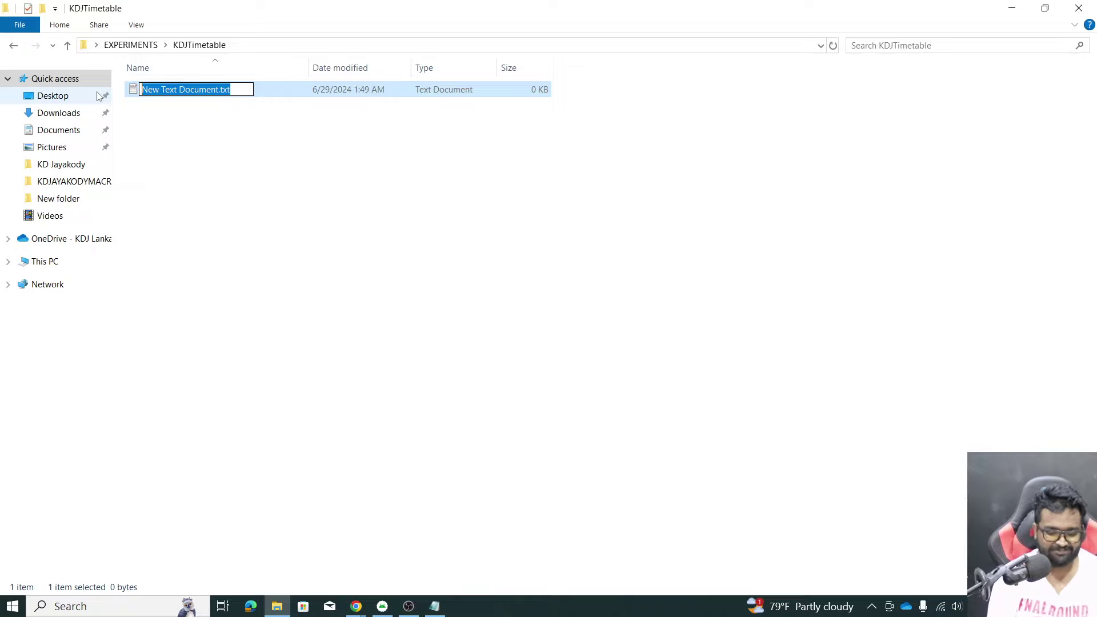
type("main.p")
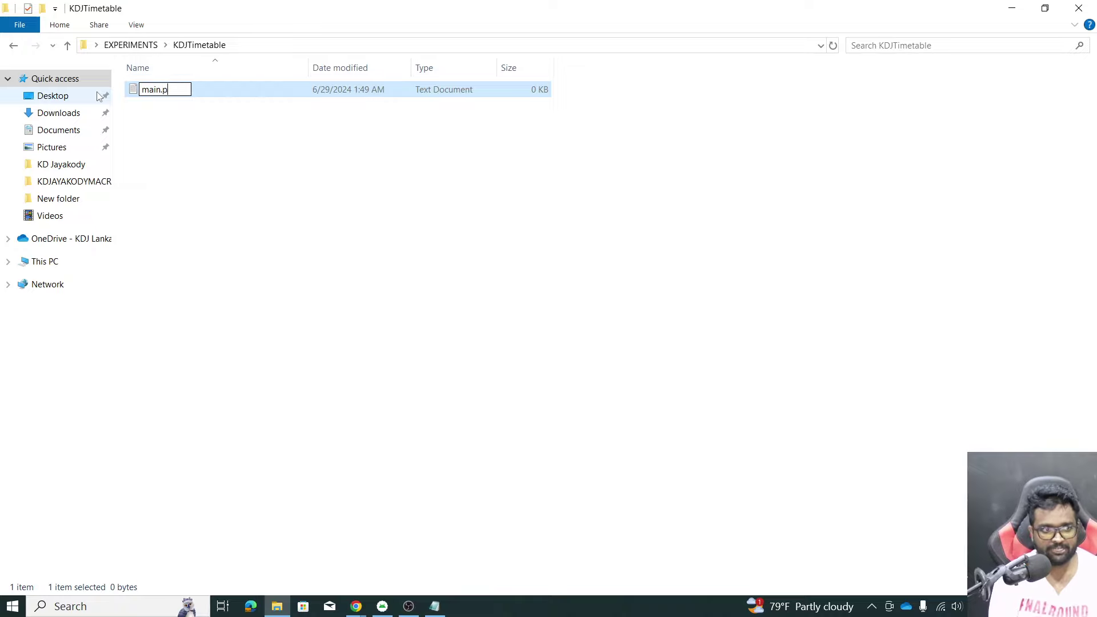
type("y")
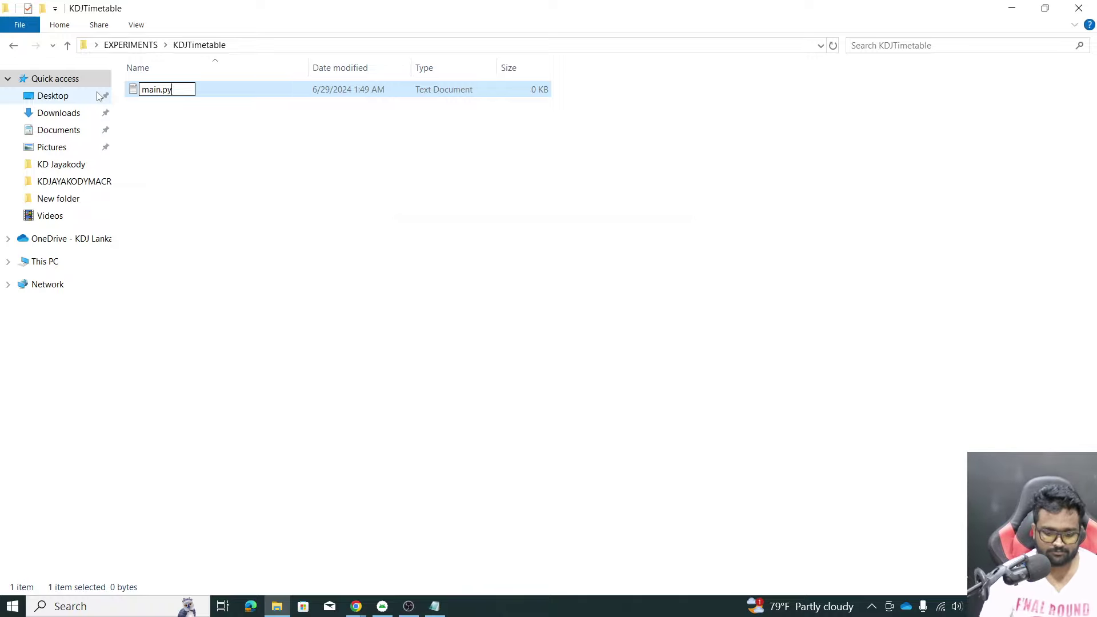
key("Return")
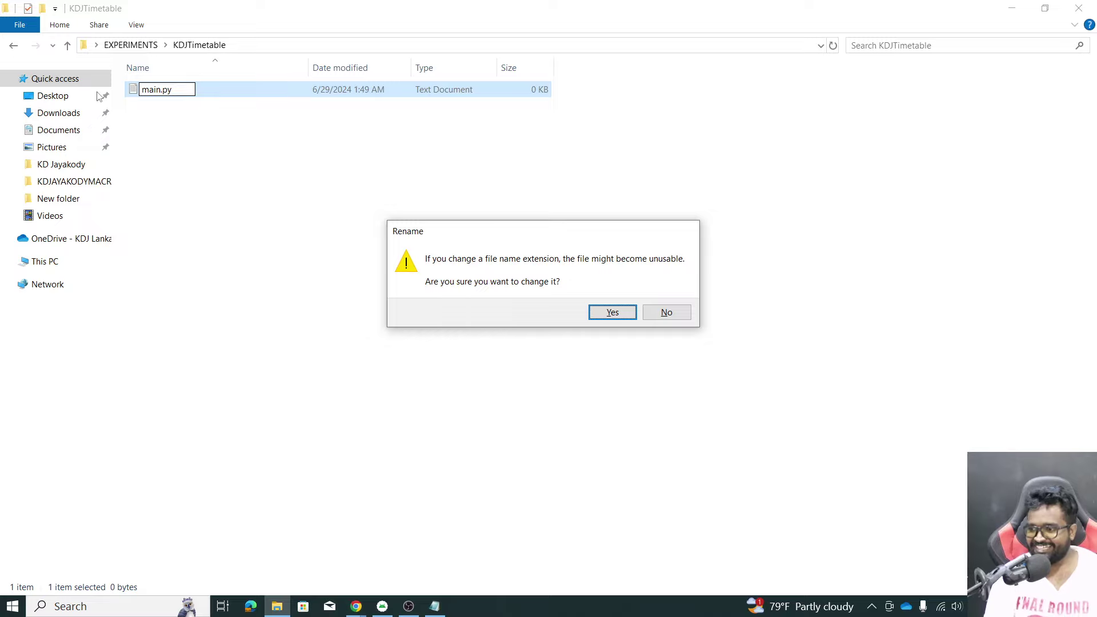
key("Return")
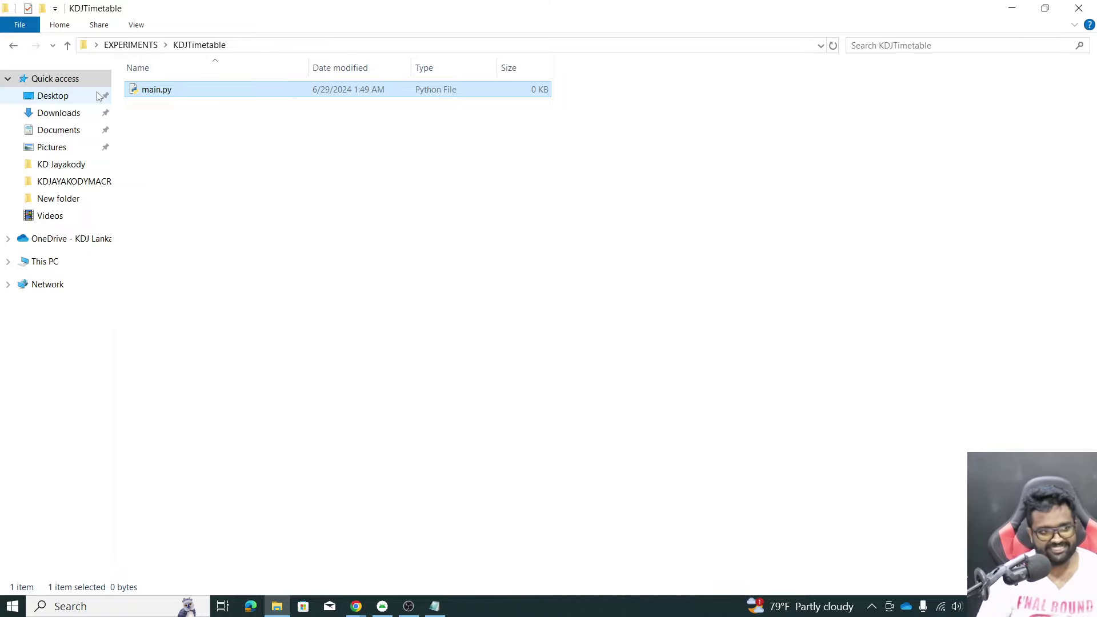
Step: Open main.py in Notepad and maximize the window
right_click(148, 87)
mouse_move(197, 112)
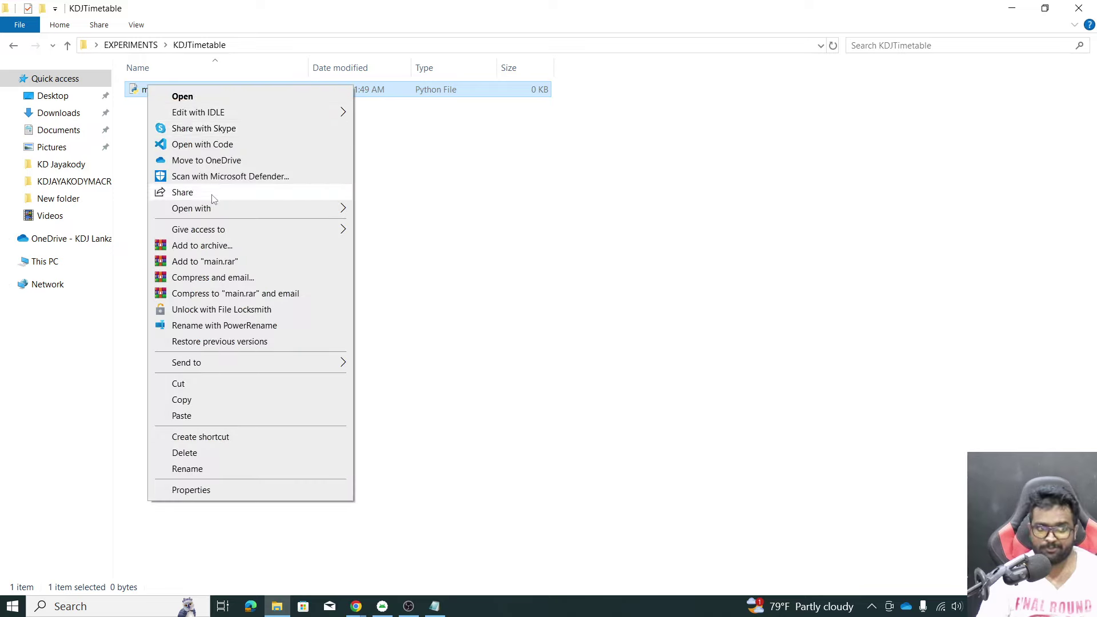
mouse_move(190, 208)
left_click(436, 210)
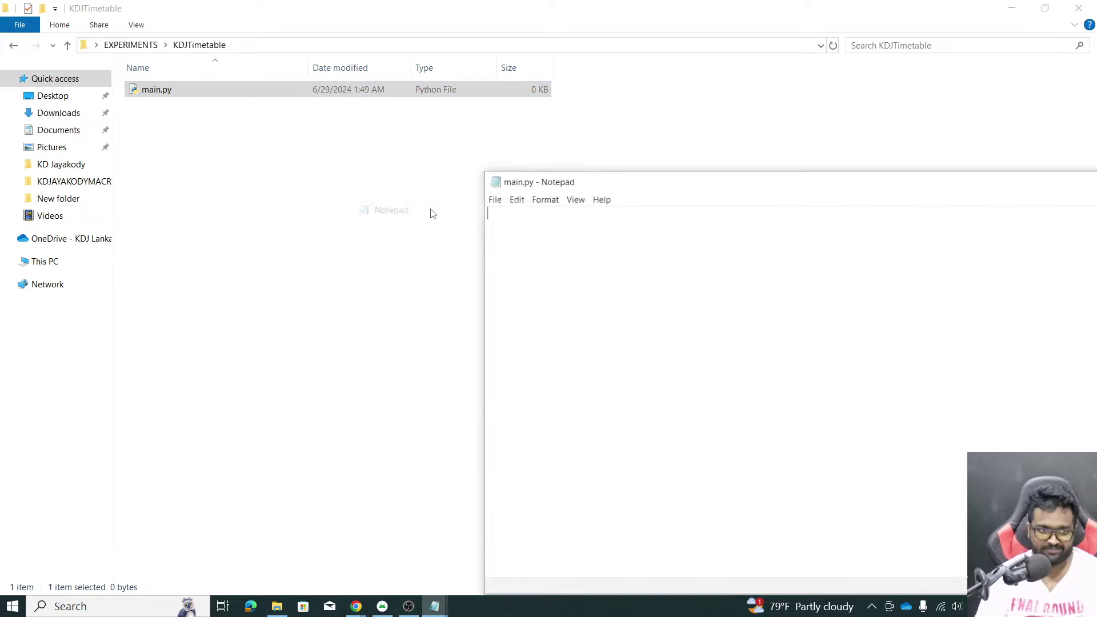
left_click_drag(672, 173, 433, 3)
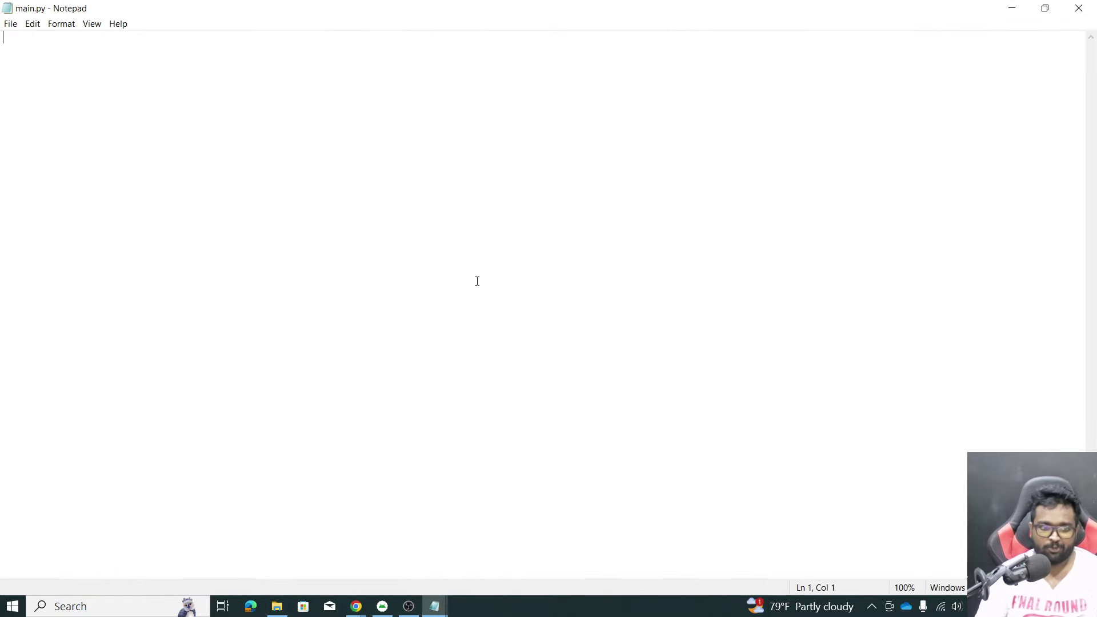
mouse_move(355, 605)
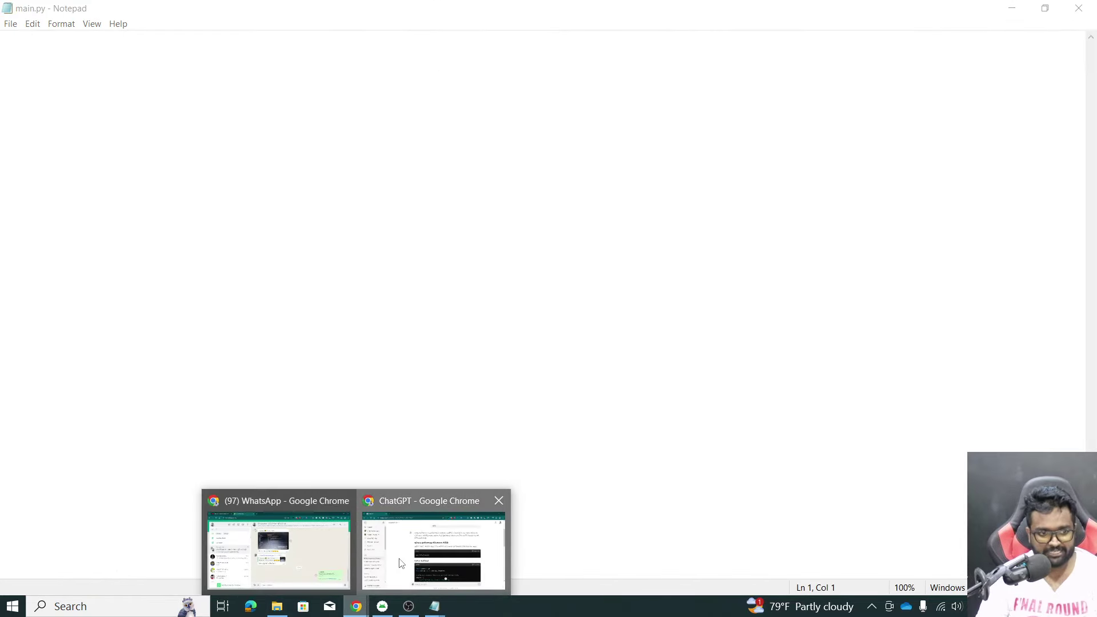
Step: Copy the Python code block from the ChatGPT reply and minimize Chrome
left_click(400, 560)
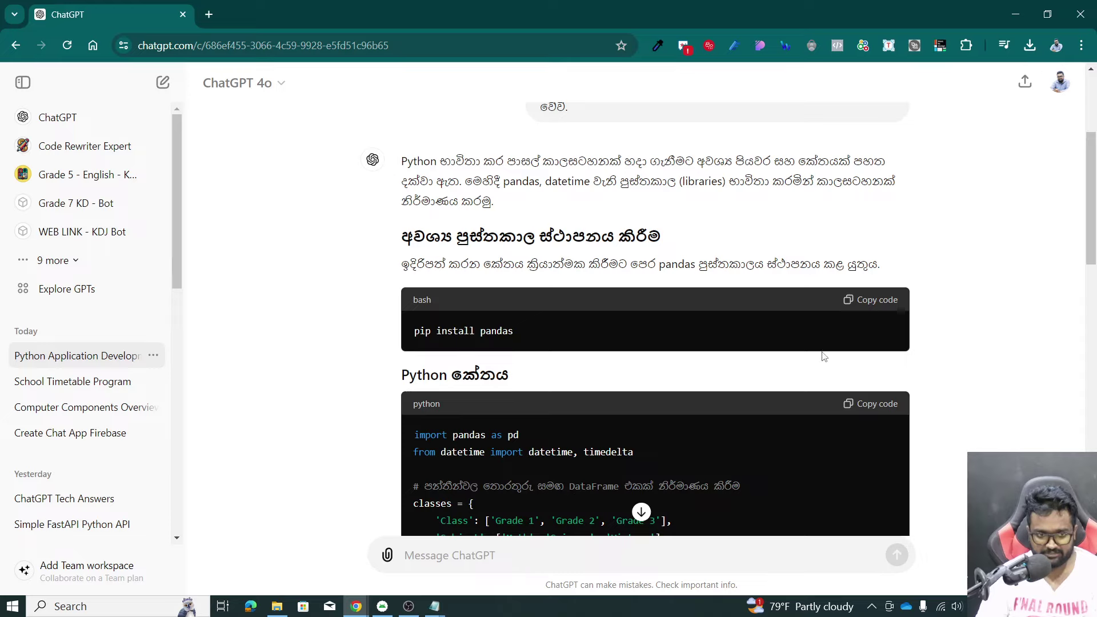
scroll(830, 358, "down", 4)
left_click(858, 194)
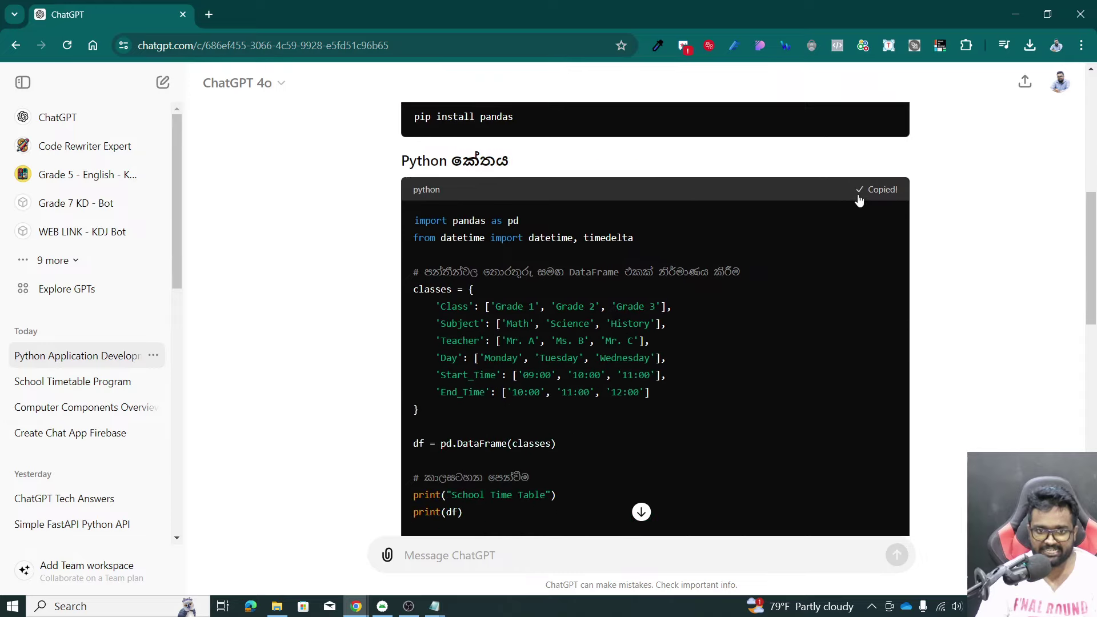
left_click(1015, 14)
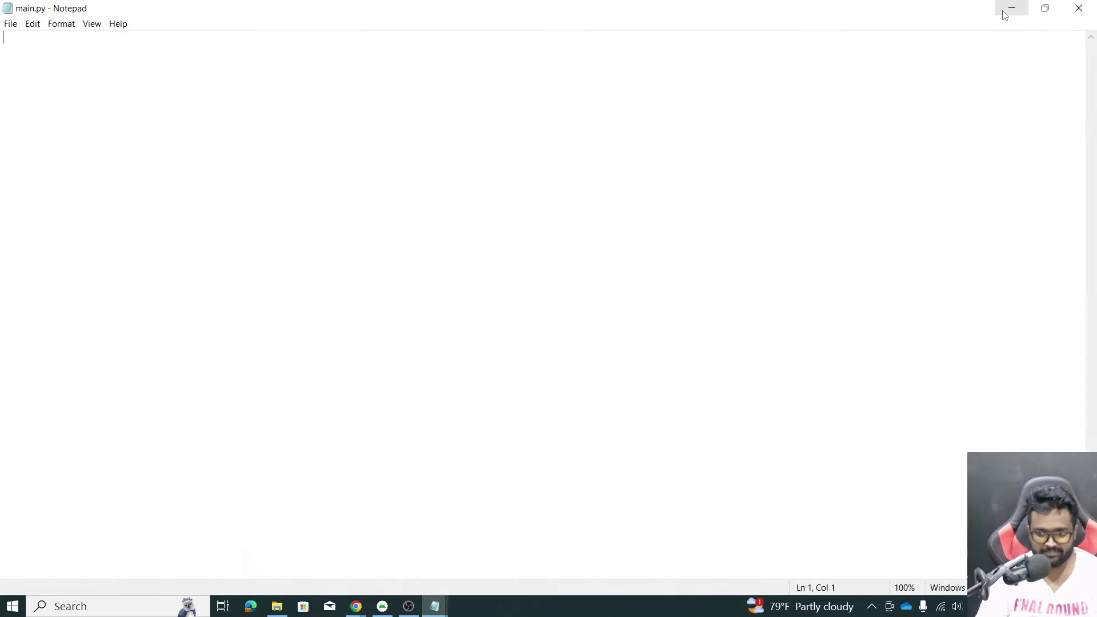
Step: Paste the pandas timetable code into main.py and save it
type("import pandas as pd from datetime import datetime, timedelta  # පන්තිවල තොරතුරු සමඟ DataFrame එකක් නිර්මාණය කිරීම classes = {     'Class': ['Grade 1', 'Grade 2', 'Grade 3'],     'Subject': ['Math', 'Science', 'History'],     'Teacher': ['Mr. A', 'Ms. B', 'Mr. C'],     'Day': ['Monday', 'Tuesday', 'Wednesday'],     'Start_Time': ['09:00', '10:00', '11:00'],     'End_Time': ['10:00', '11:00', '12:00'] }  df = pd.DataFrame(classes)  # කාලසටහන පෙන්වීම print(\"School Time Table\") print(df)  # කාලසටහන csv ගොනුවක් ලෙස සුරකින්න df.to_csv('school_time_table.csv', index=False)  # කාලසටහන සුරැකීමේ ව්‍යුහය time_table = {}  for index, row in df.iterrows():     day = row['Day']     if day not in time_table:         time_table[day] = []     time_table[day].append({         'Class': row['Class'],         'Subject': row['Subject'],         'Teacher': row['Teacher'],         'Start_Time': row['Start_Time'],         'End_Time': row['End_Time']     })  # කාලසටහන පෙන්වීම for day, schedules in time_table.items():     print(f\"\\n{day}\")     for schedule in schedules:         print(f\"{schedule['Start_Time']} - {schedule['End_Time']}: {schedule['Class']} - {schedule['Subject']} by {schedule['Teacher']}\")")
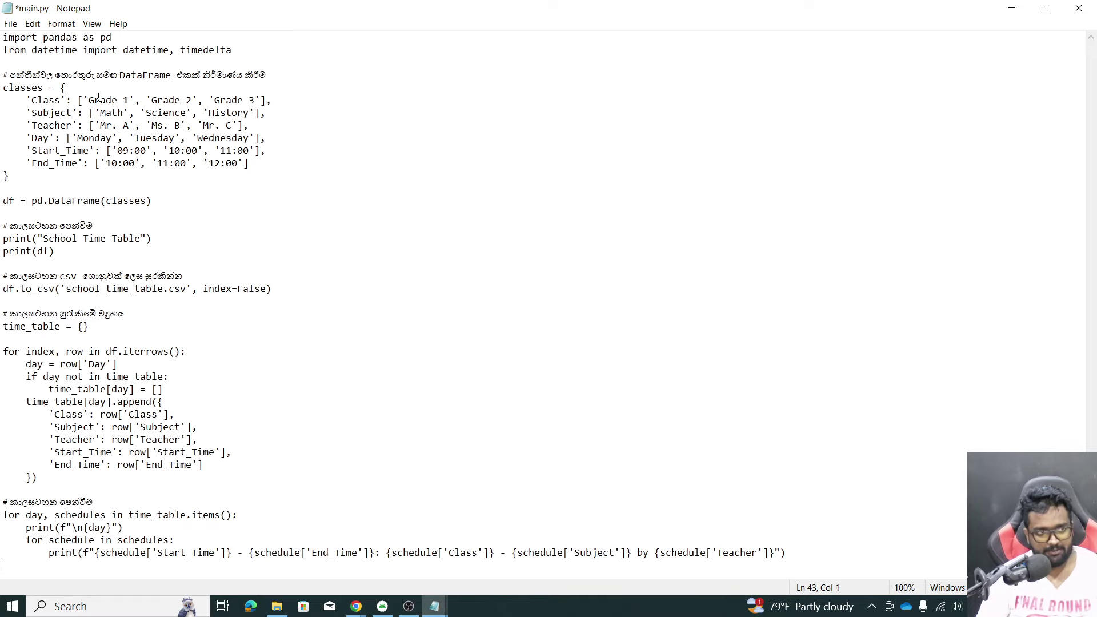
left_click(383, 606)
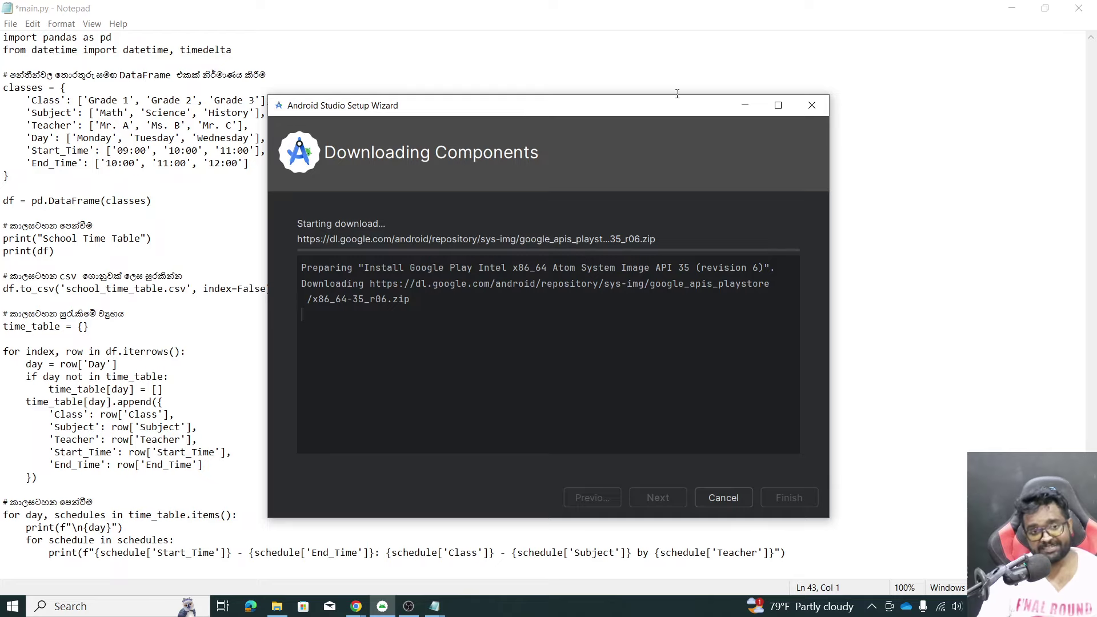
left_click(745, 105)
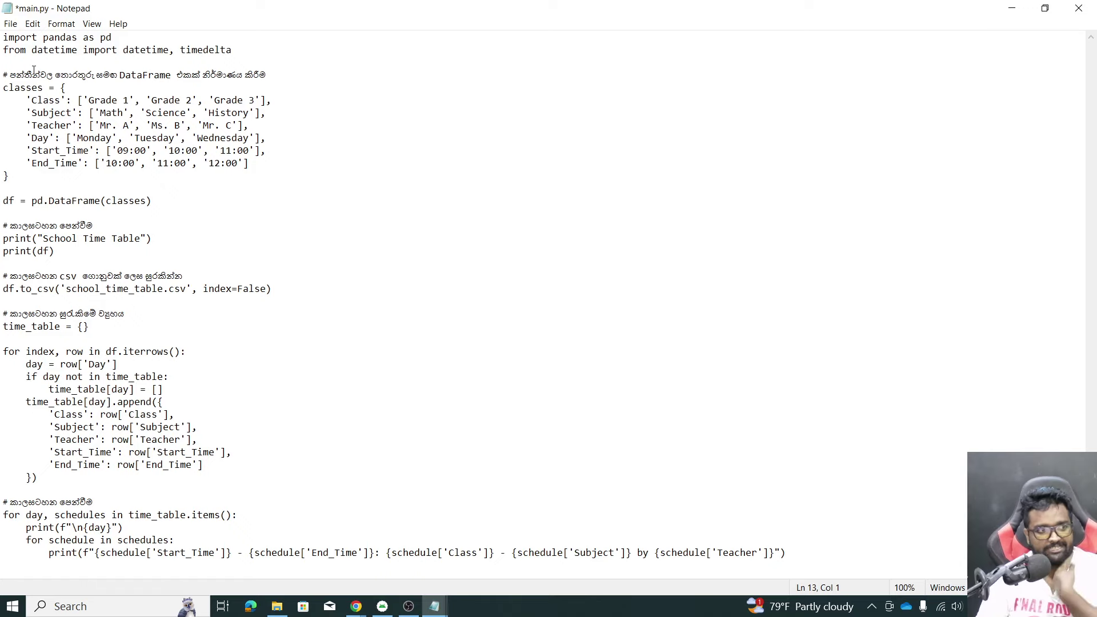
left_click(56, 74)
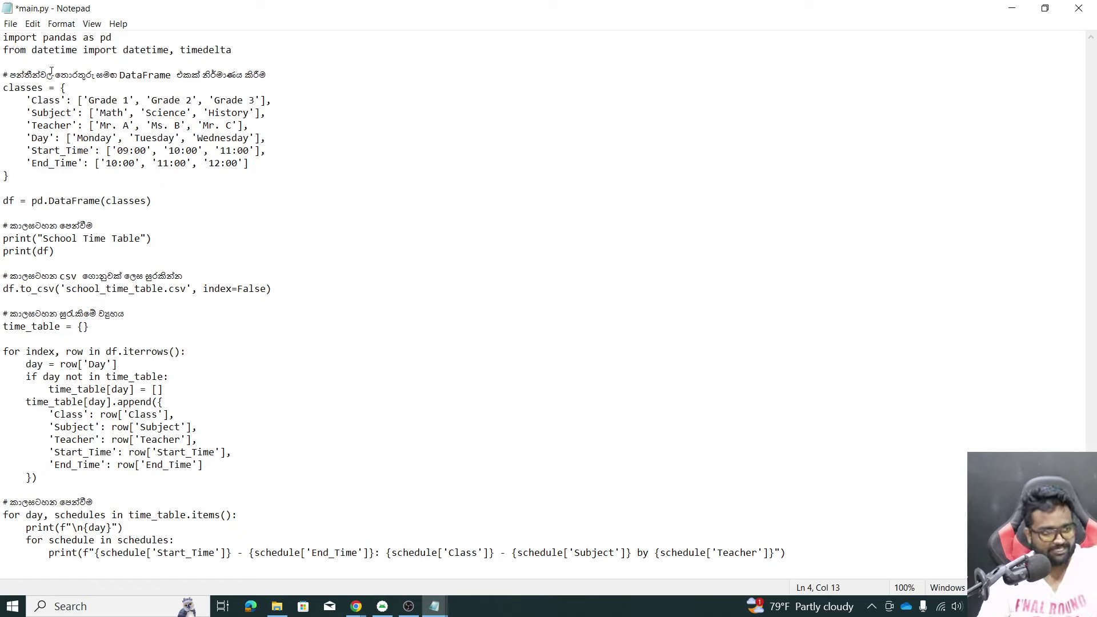
left_click(106, 252)
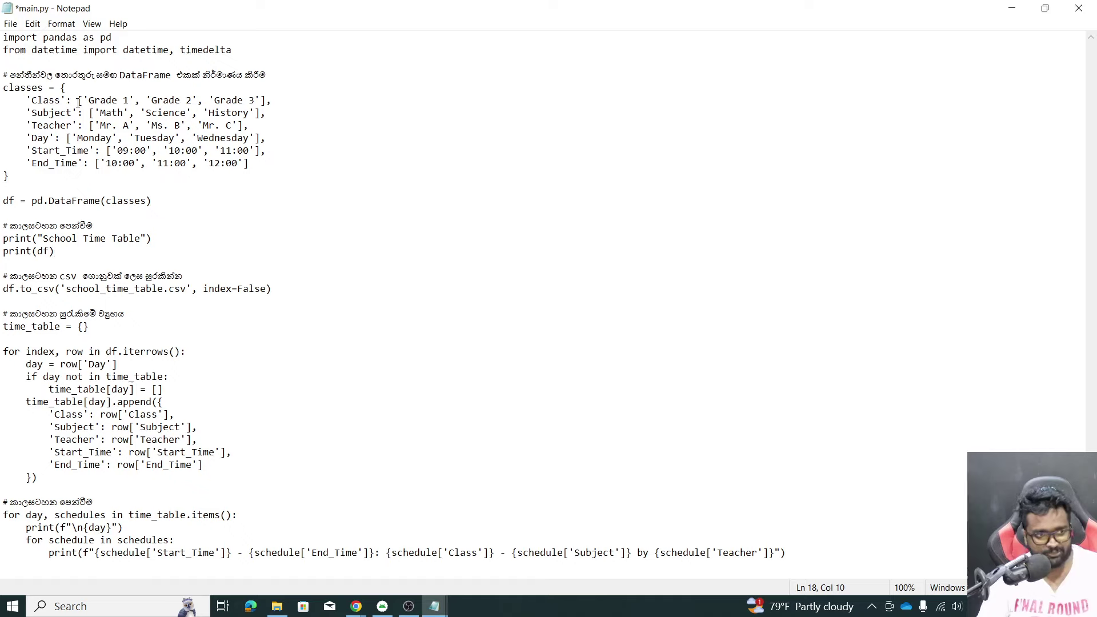
key("ctrl+s")
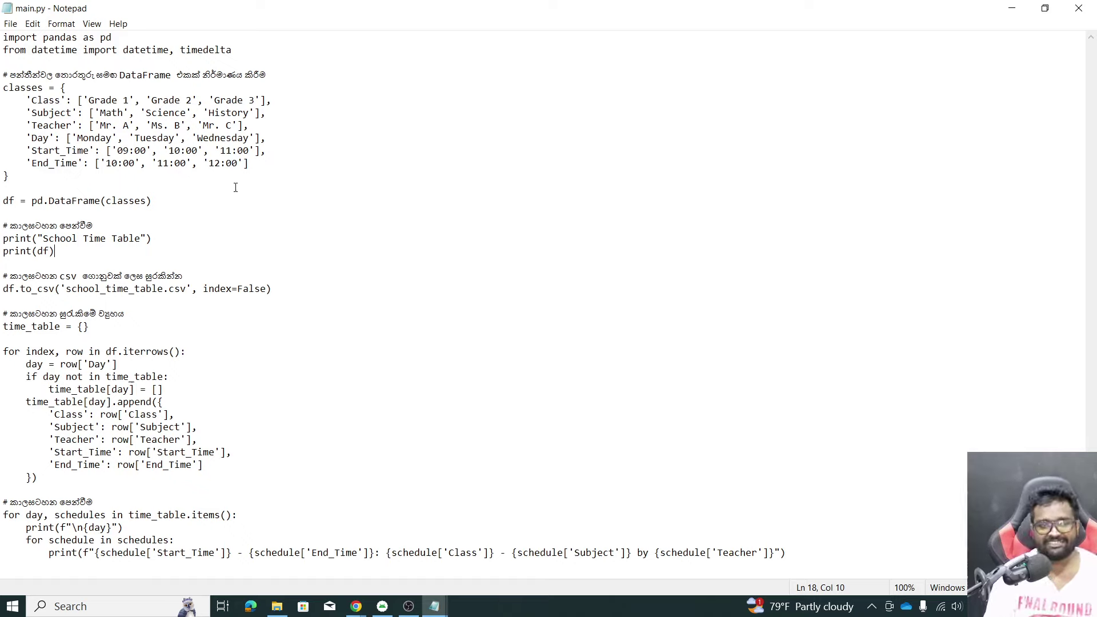
Step: Look over the saved code, then close Notepad
left_click(147, 151)
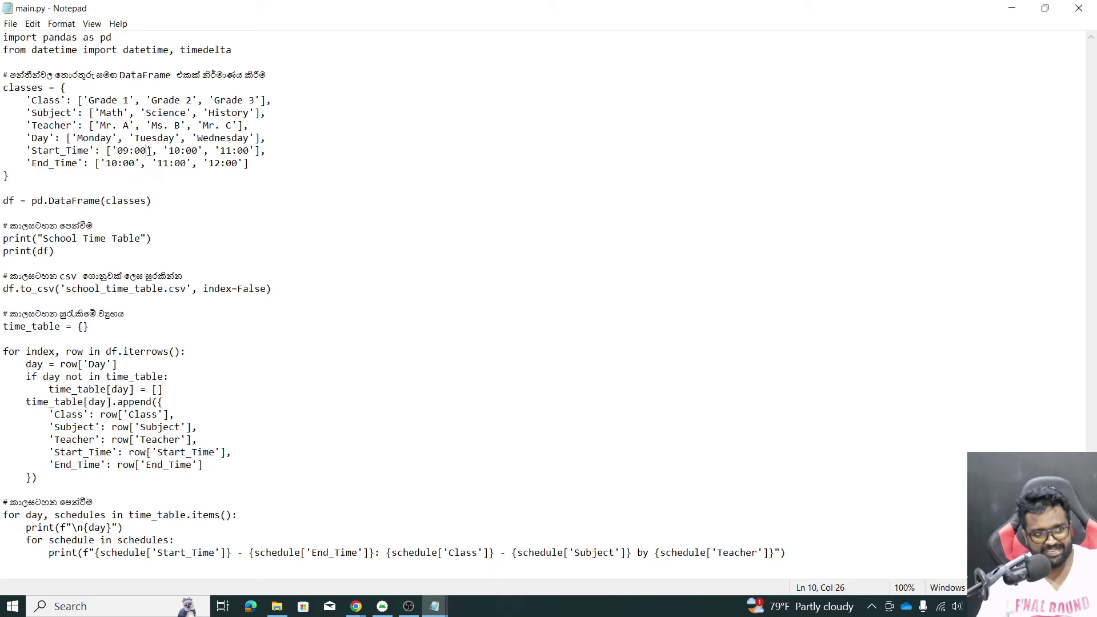
left_click_drag(228, 478, 2, 3)
left_click(381, 307)
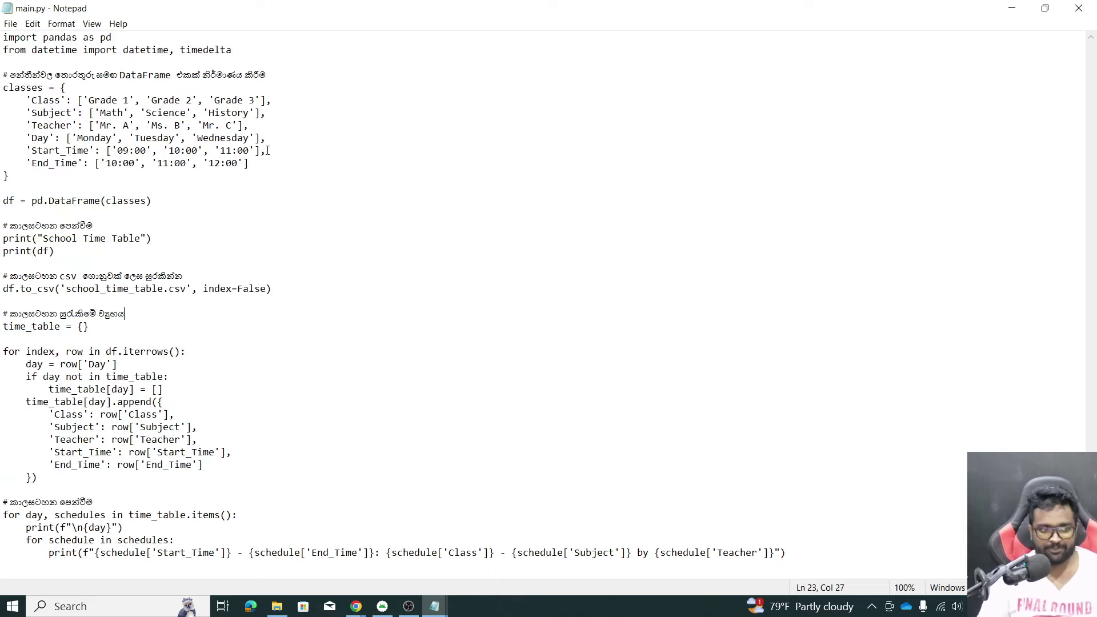
left_click(1078, 8)
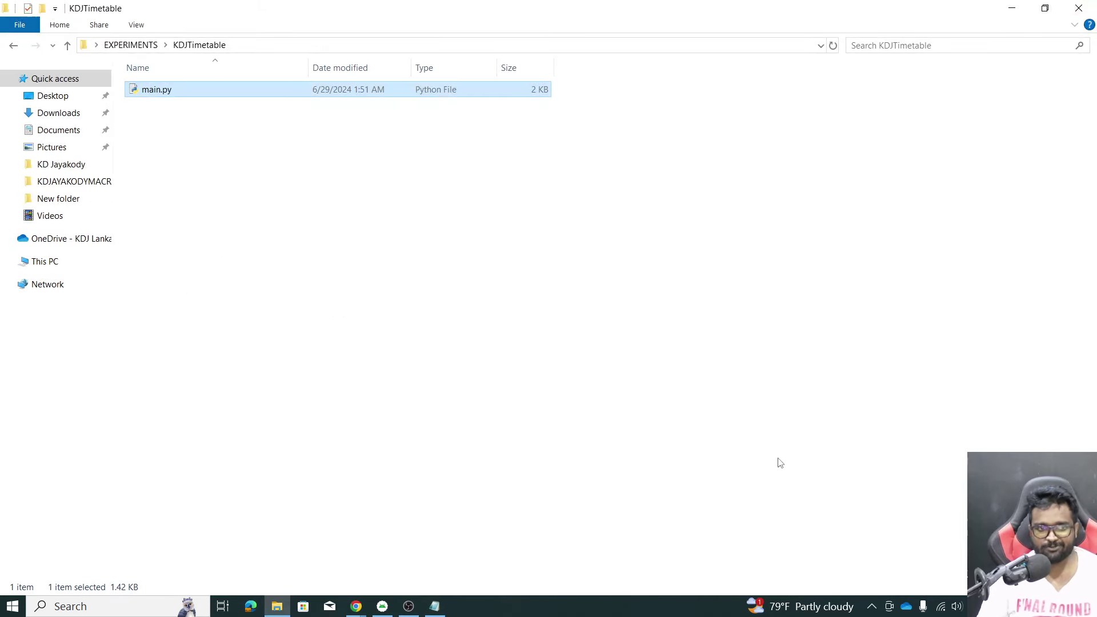
Step: Launch Command Prompt in the KDJTimetable folder by entering cmd in Explorer's address bar
left_click(560, 195)
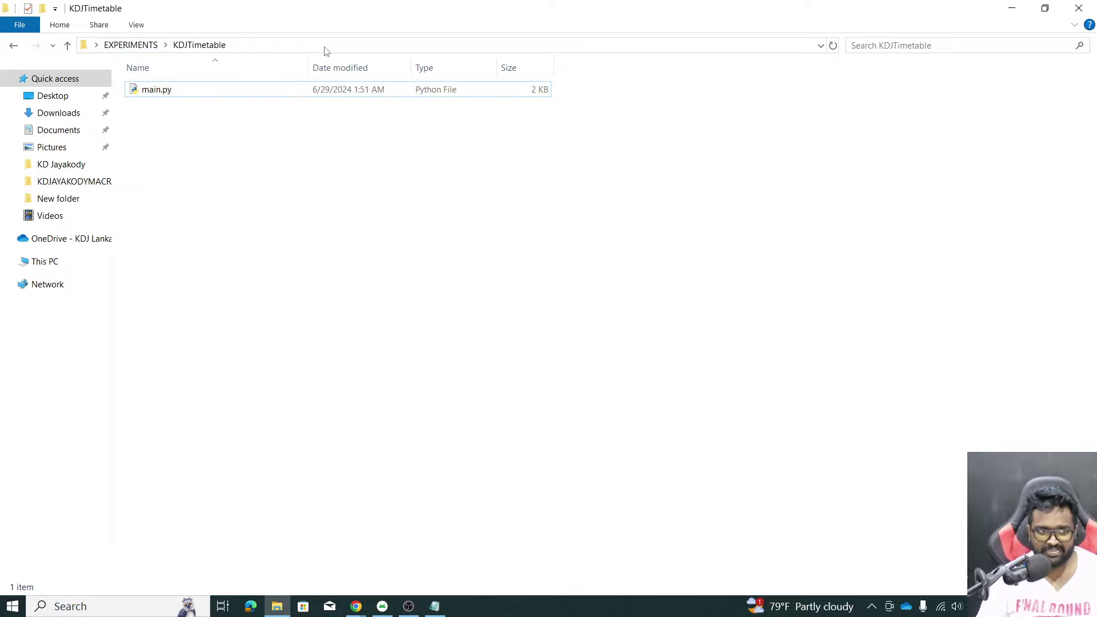
left_click(345, 44)
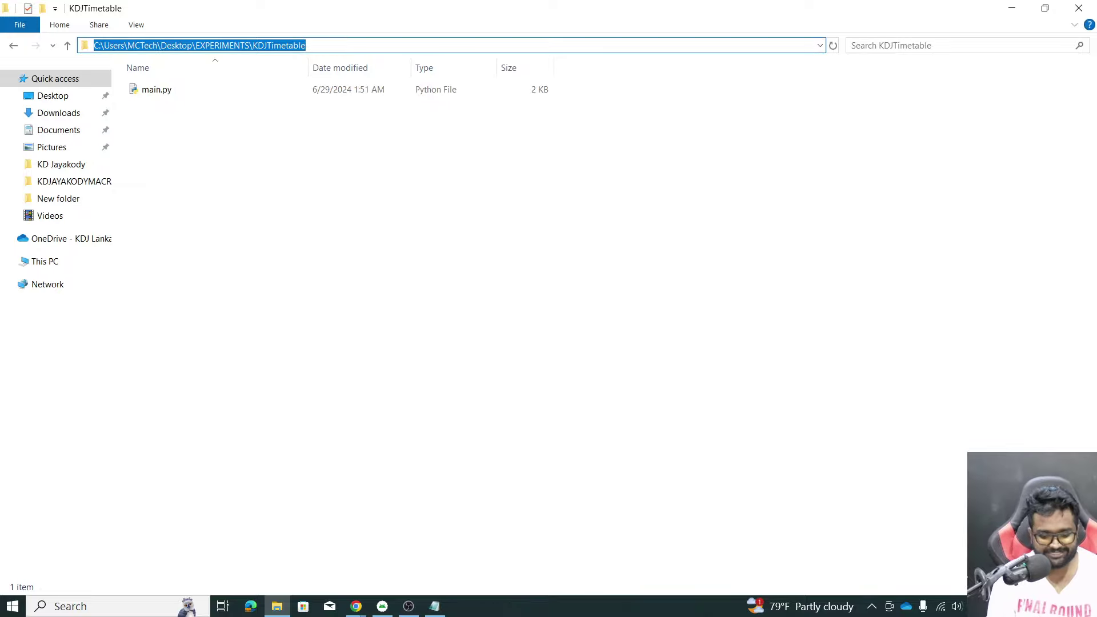
type("cmd")
key("Return")
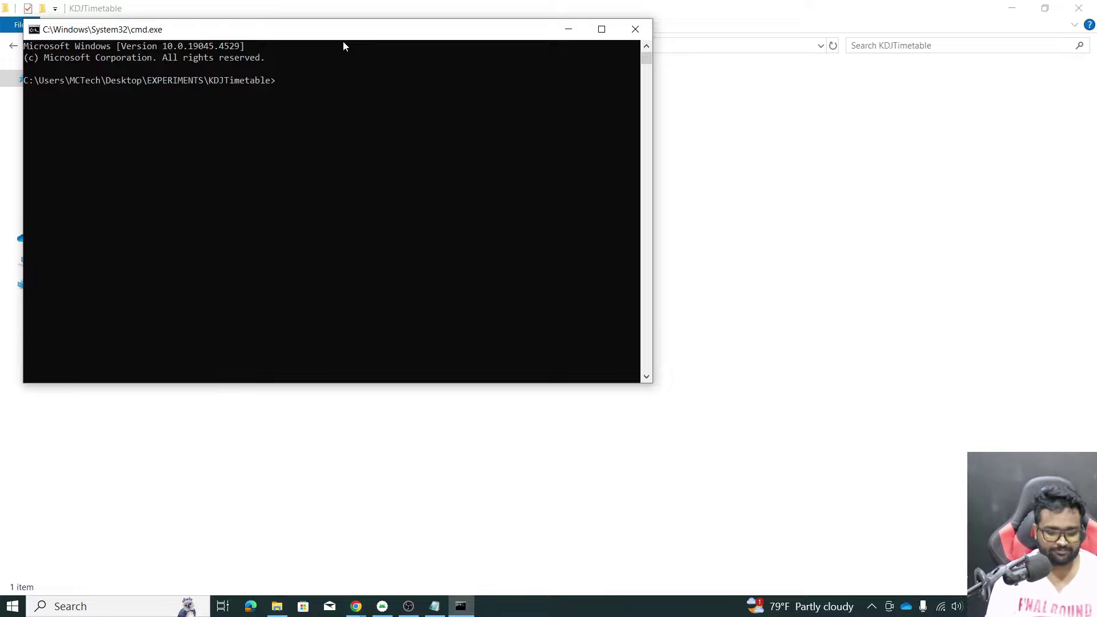
Step: Run python main.py to print the timetable, then open the generated school_time_table.csv
type("python ")
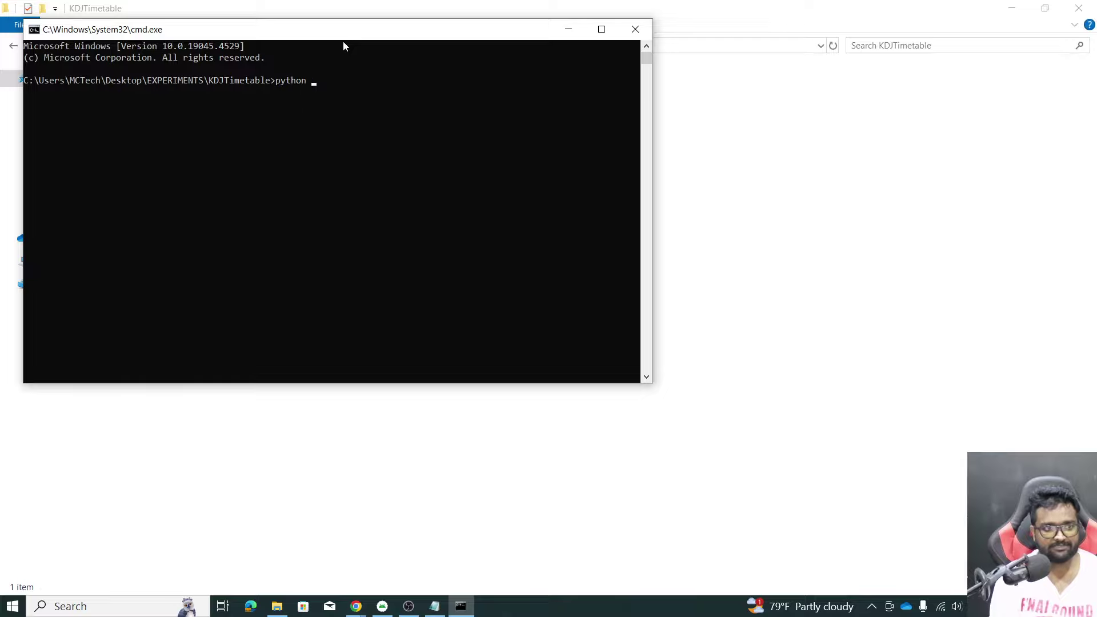
type("main.")
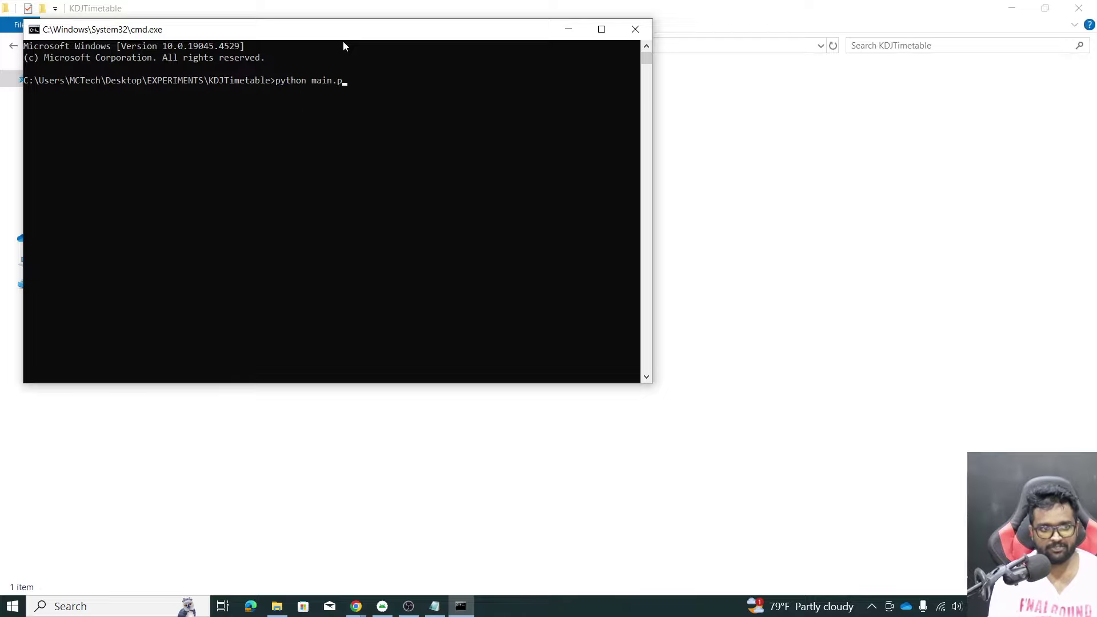
type("py")
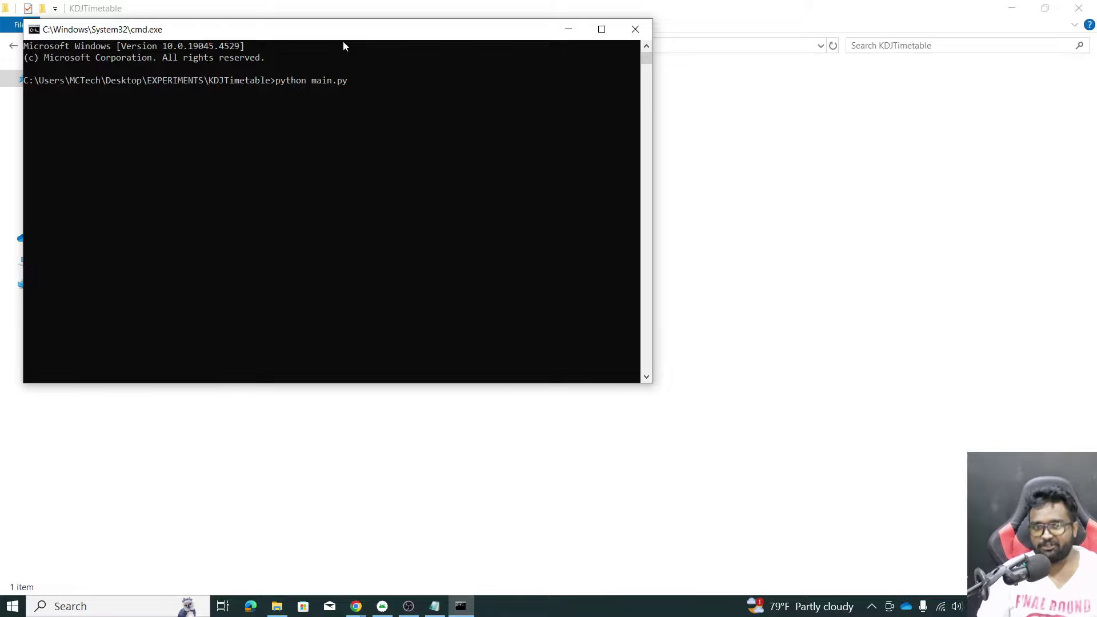
left_click_drag(346, 32, 477, 136)
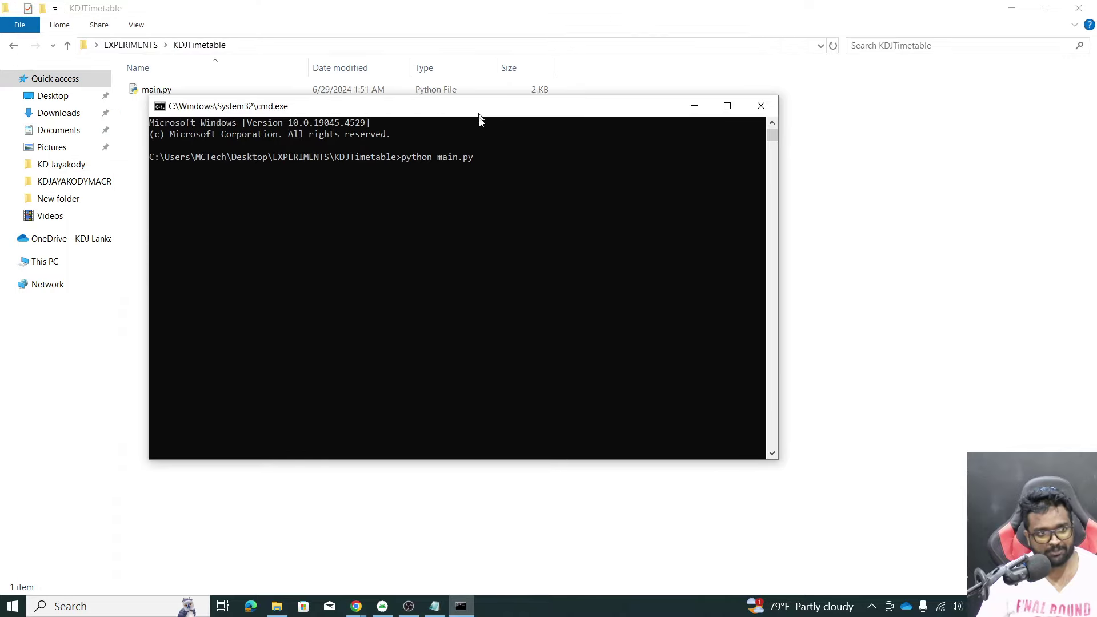
left_click(553, 218)
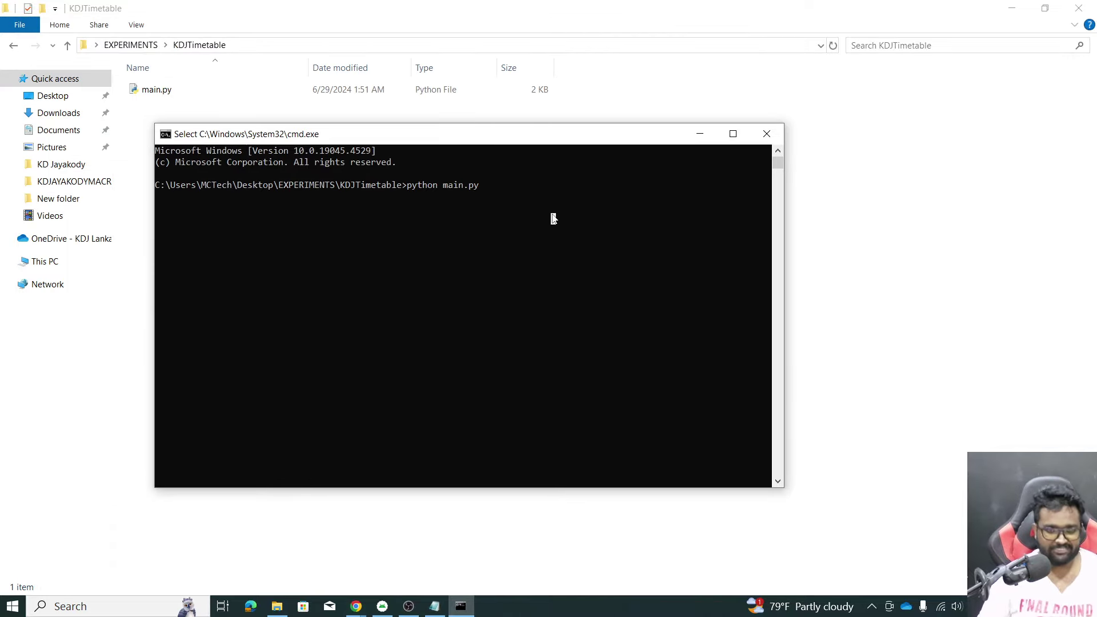
key("Return")
key("Return")
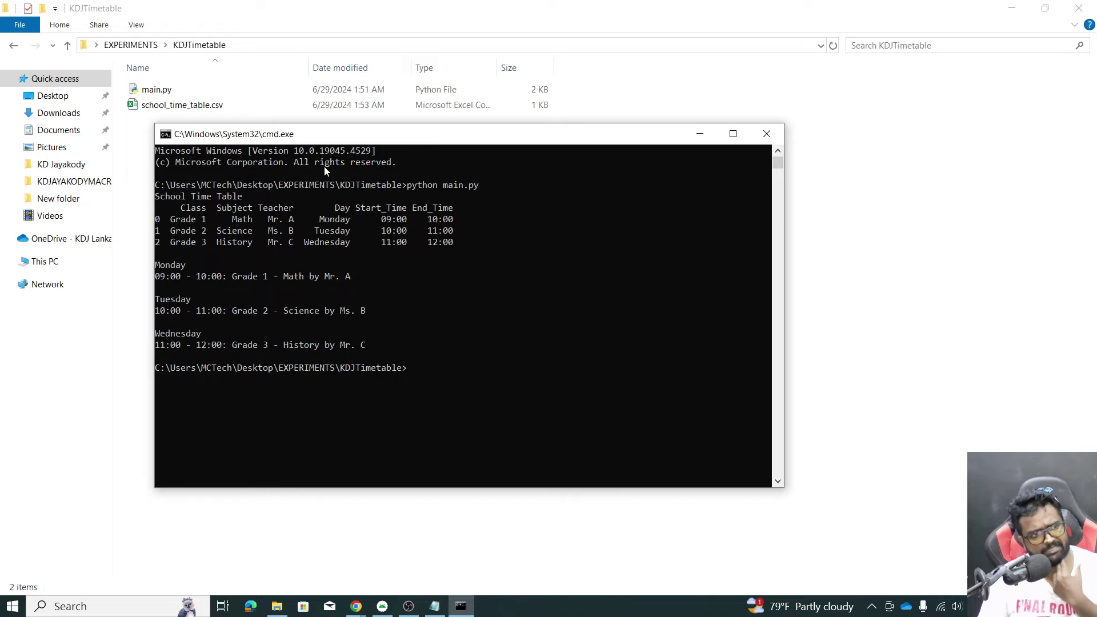
double_click(217, 106)
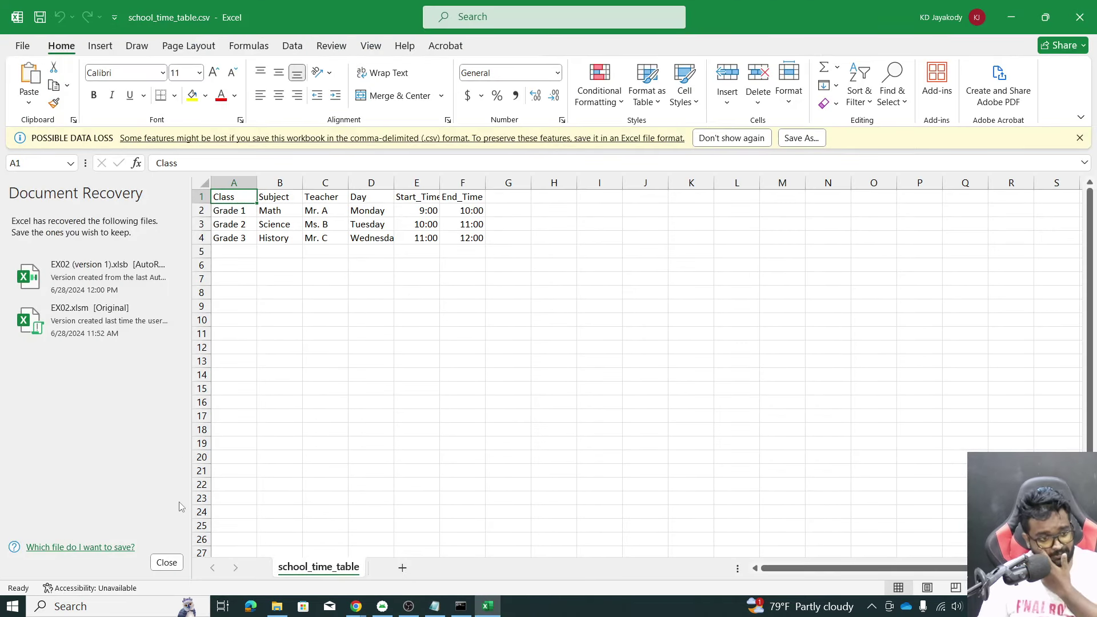
Step: Dismiss Excel's Document Recovery pane and select the timetable rows A2:F4
left_click(166, 562)
left_click(338, 233)
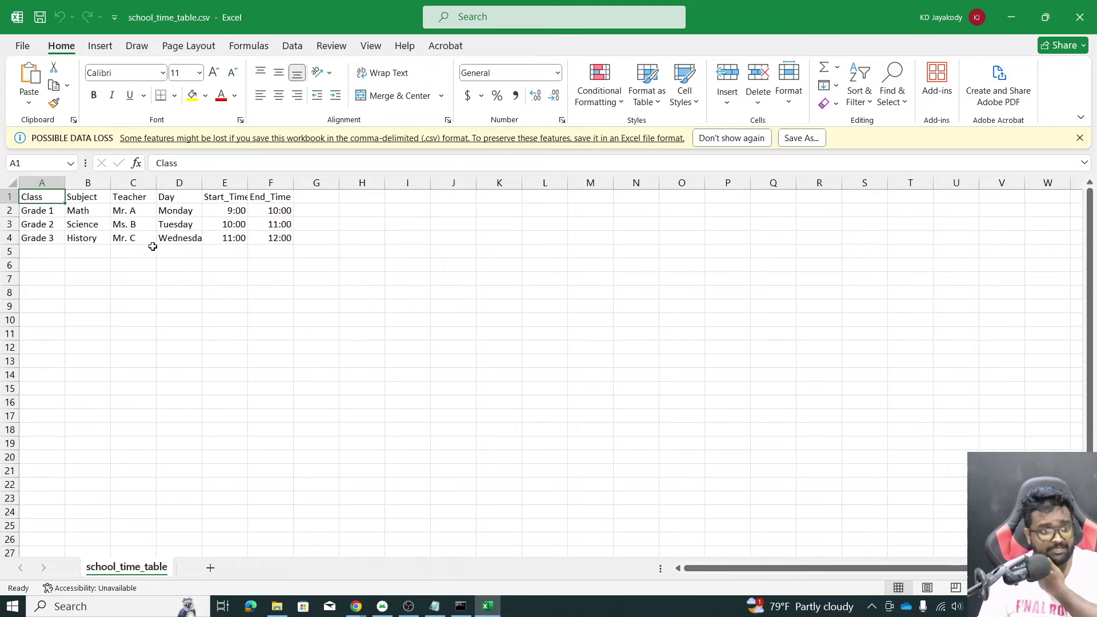
left_click(131, 252)
left_click_drag(54, 213, 280, 238)
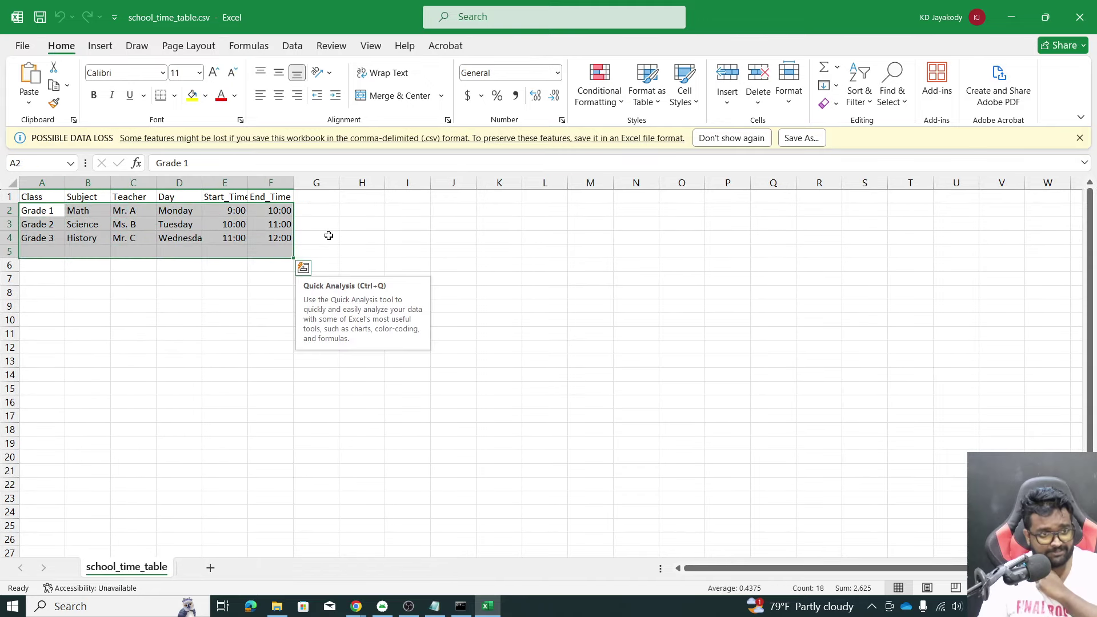
left_click(361, 238)
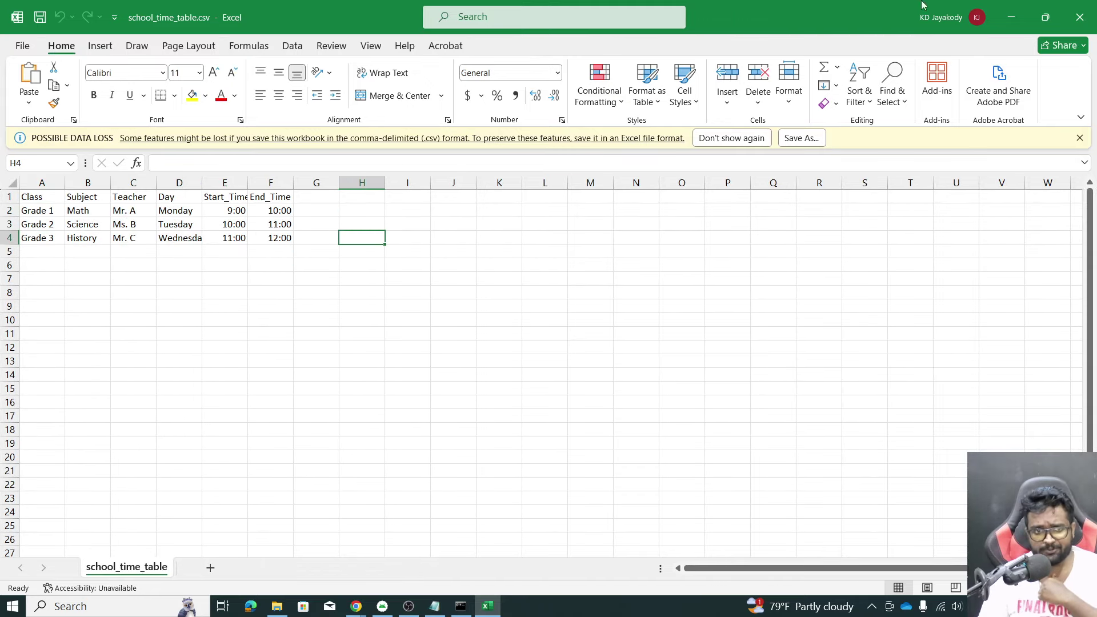
Step: Close Excel and minimize File Explorer so the Command Prompt output shows
left_click(1079, 17)
left_click(480, 289)
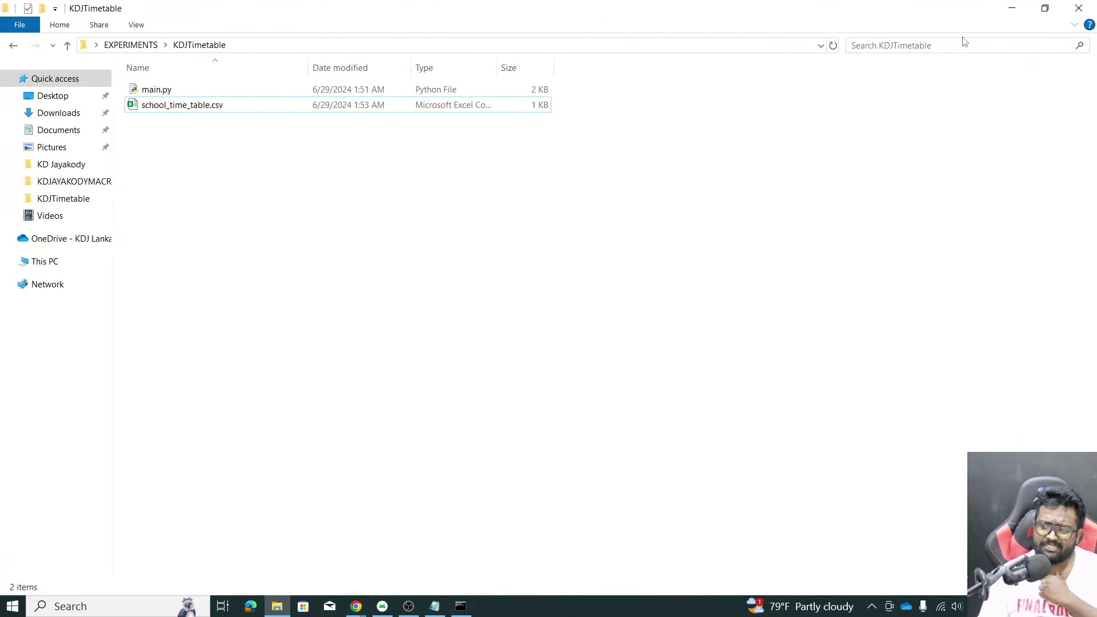
left_click(1012, 8)
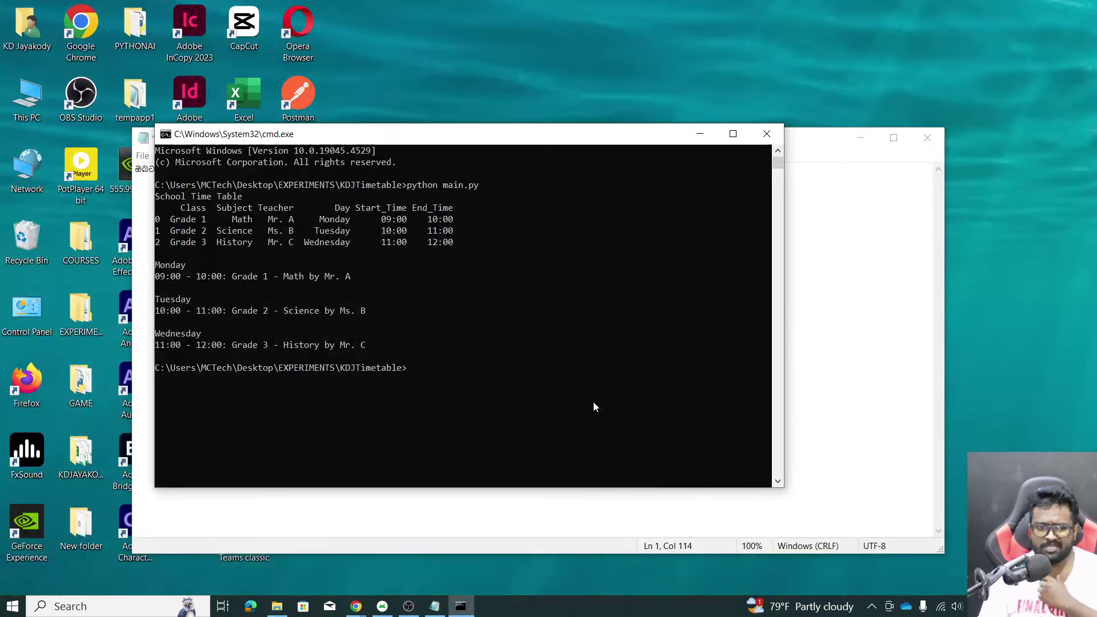
mouse_move(355, 606)
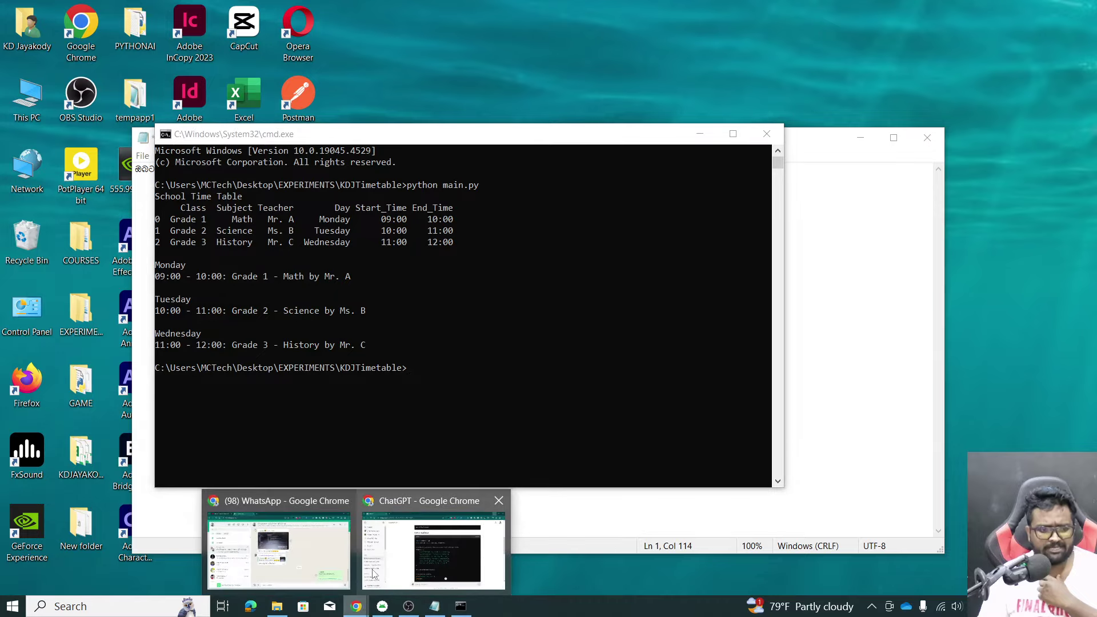
Step: Bring ChatGPT forward, scroll its explanation, and clear the drafted message 'aiye, meka mathe'
left_click(394, 541)
scroll(429, 489, "down", 5)
scroll(429, 490, "down", 5)
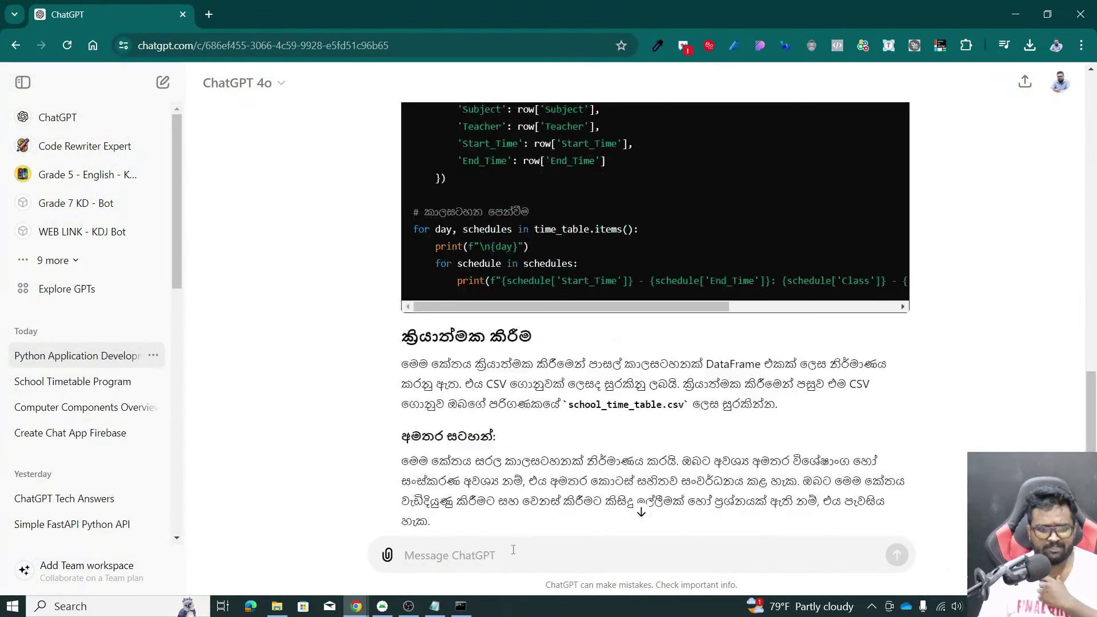
type("aiye, ")
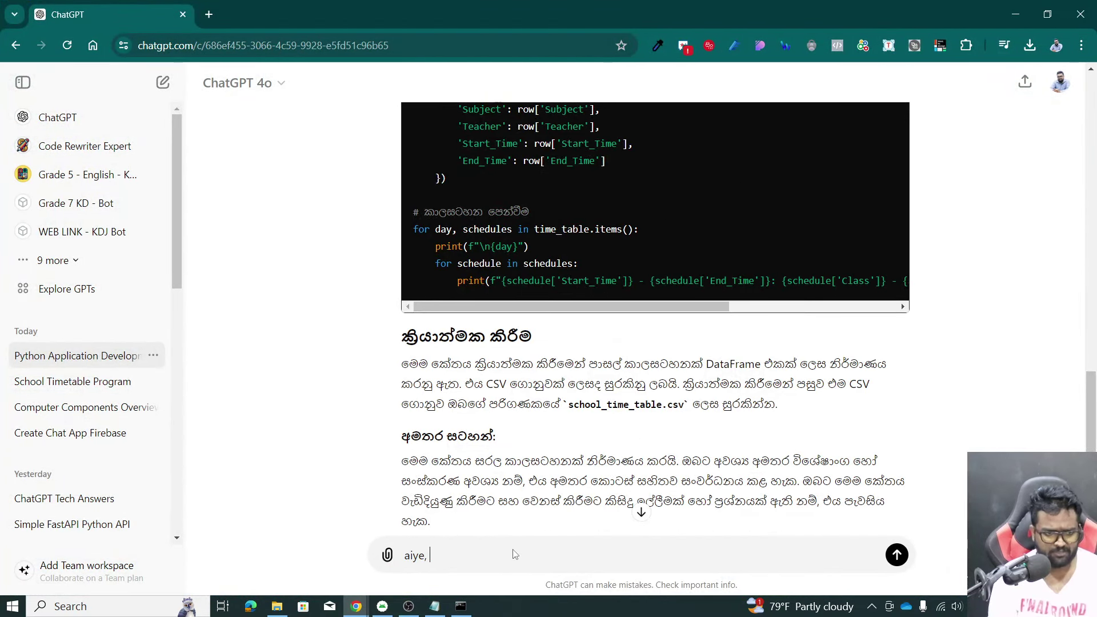
type("meka mathe")
key("ctrl+a")
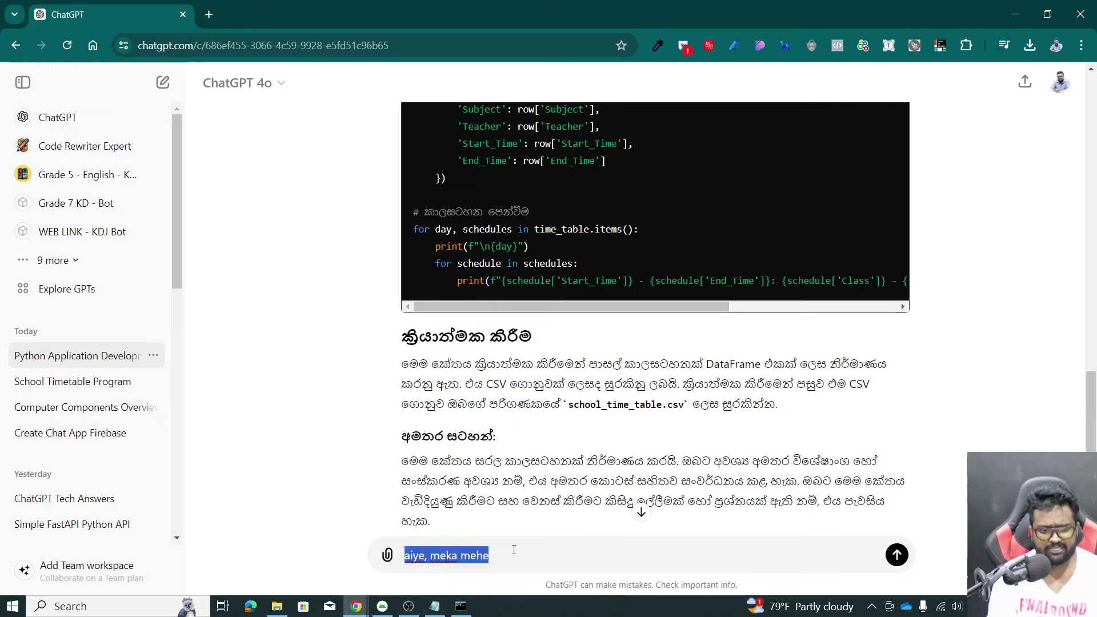
key("BackSpace")
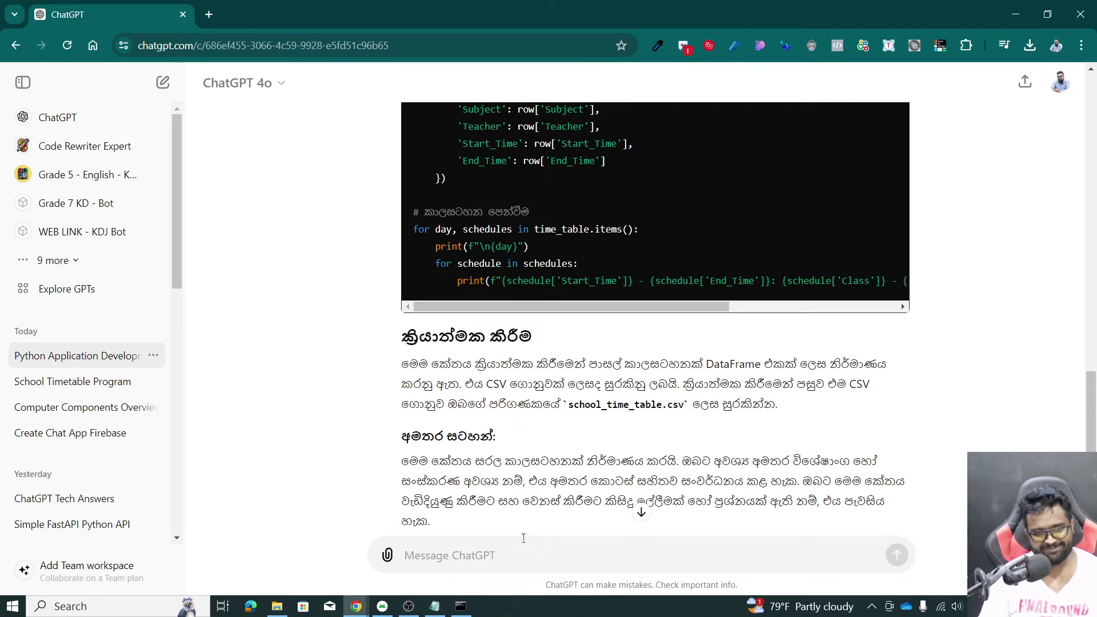
Step: Open the KDJ Singlish converter extension and empty its input box
left_click(709, 45)
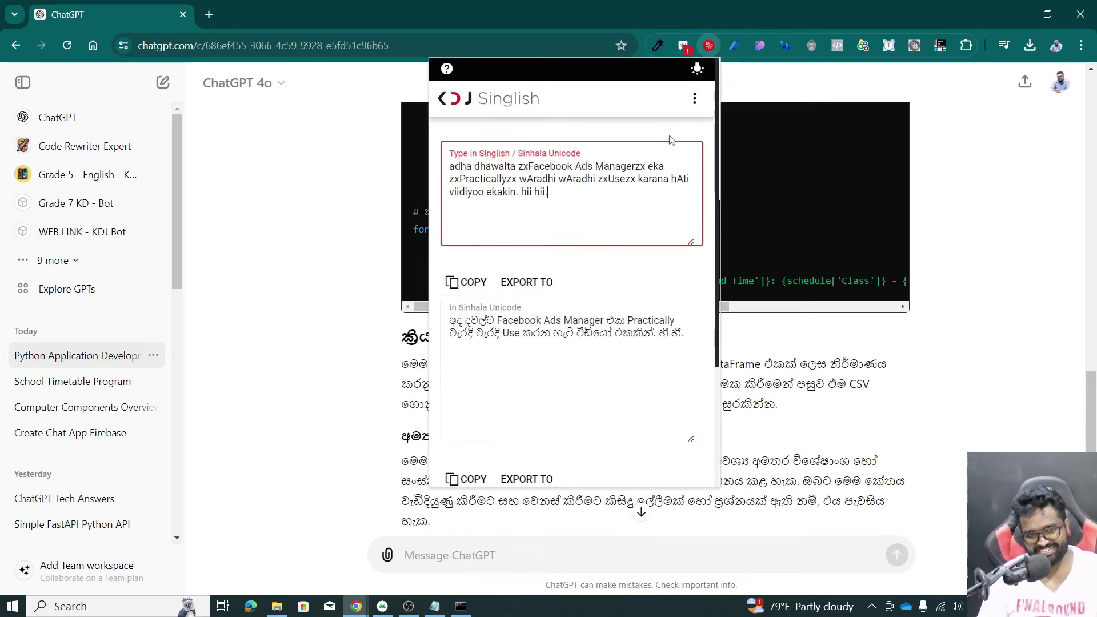
key("ctrl+a")
key("BackSpace")
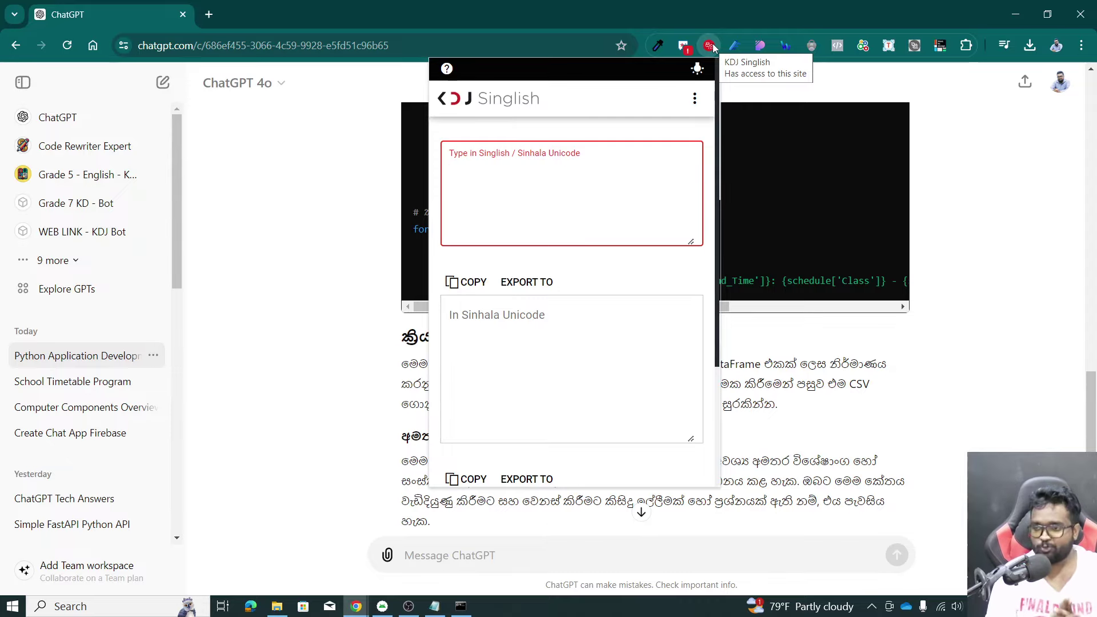
left_click(208, 12)
Step: Go to kdj.lk and type 'mama' into its Singlish converter
type("kdj.lk")
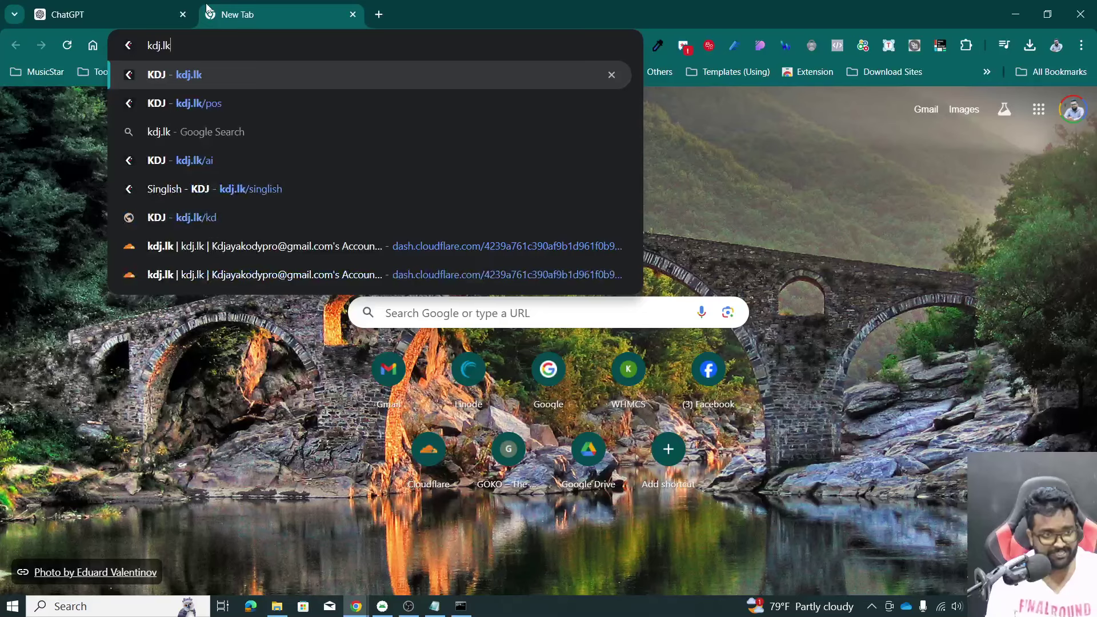
key("Return")
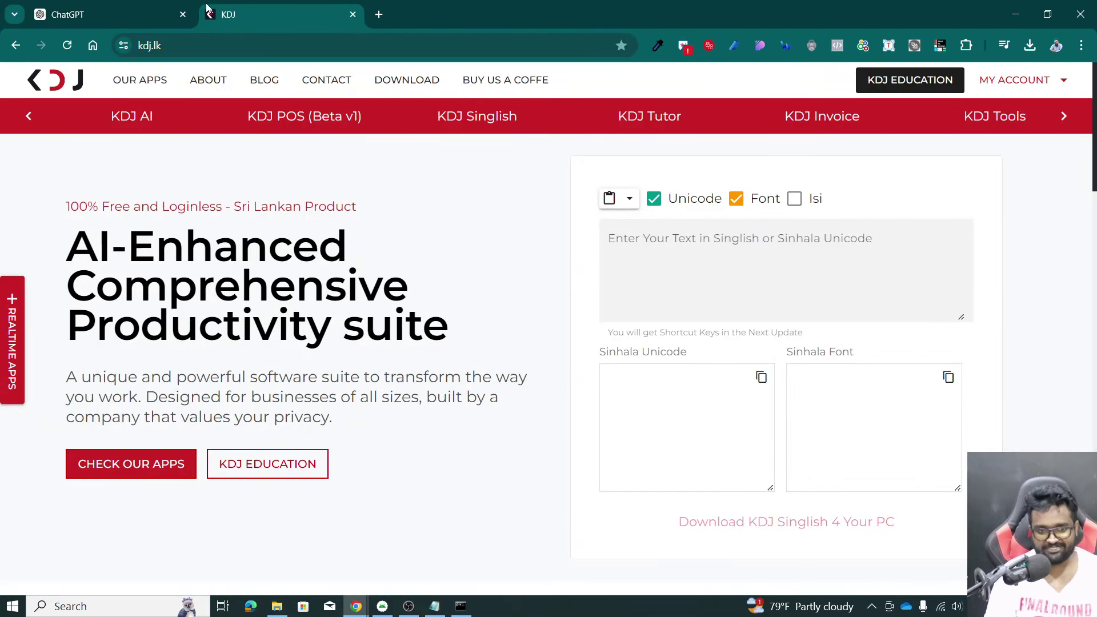
left_click(625, 249)
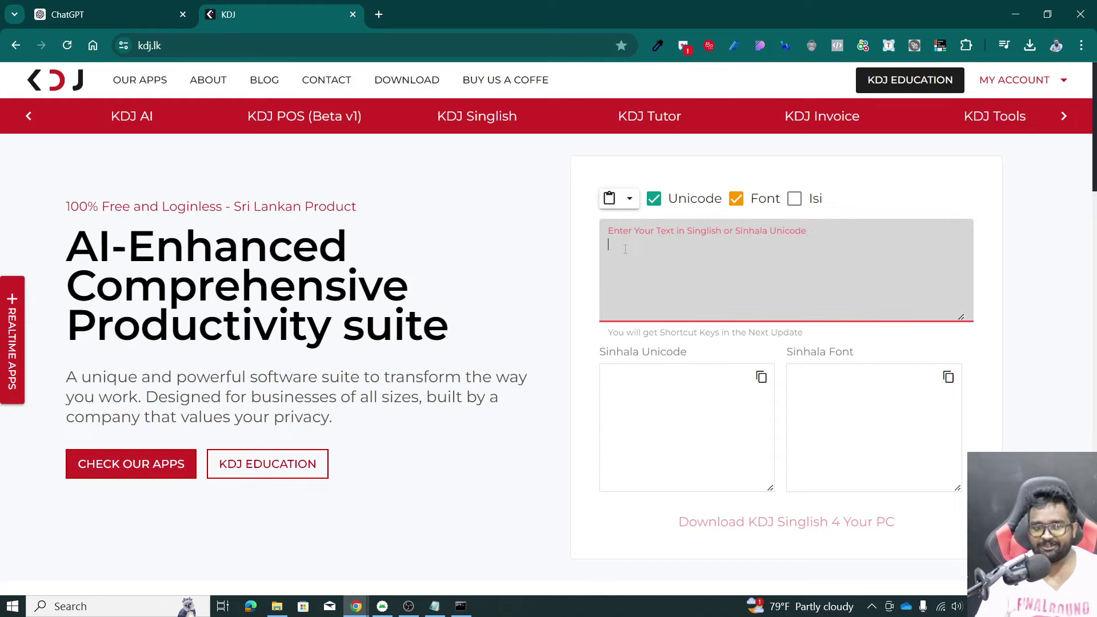
type("mama")
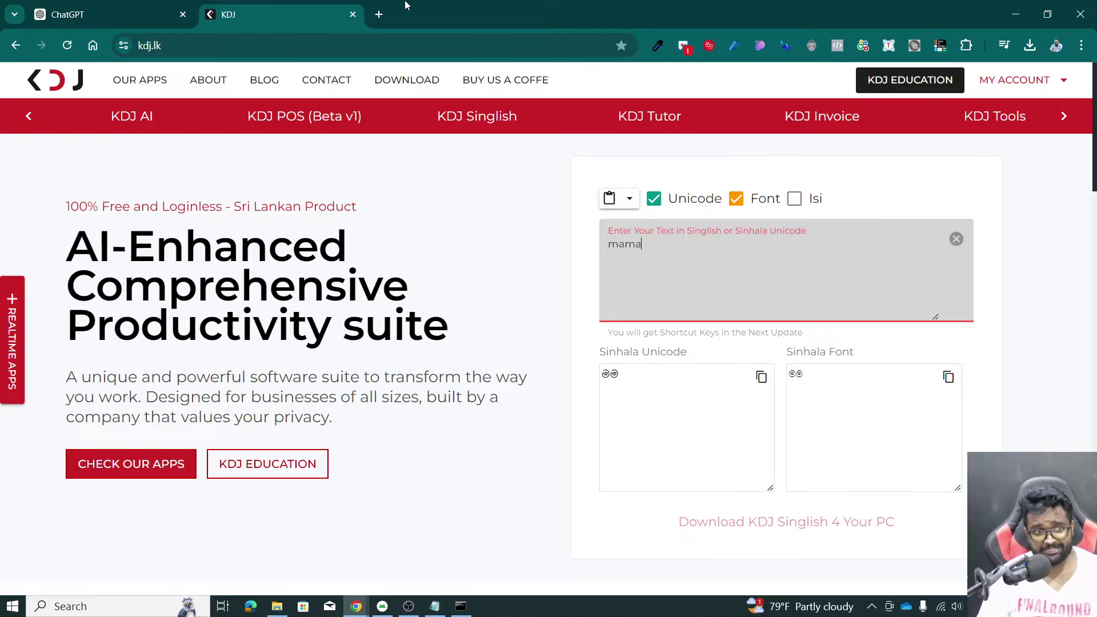
Step: Open the kdj.edu.lk learning site in a new tab
left_click(382, 14)
type("kdj")
key("Return")
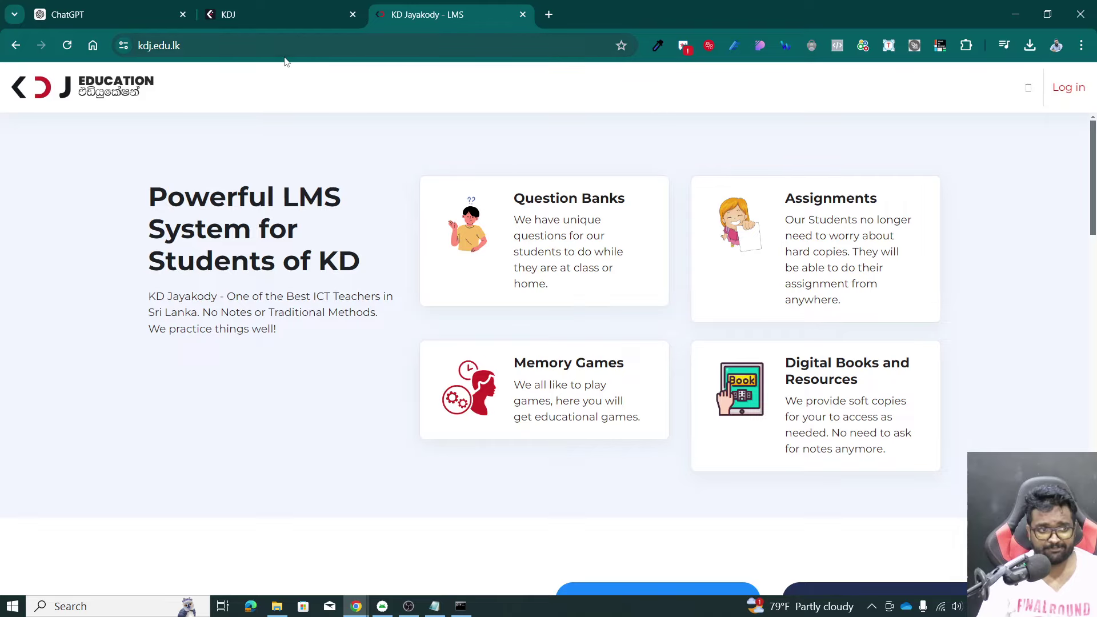
Step: Browse the Available courses on kdj.edu.lk, then close the KD Jayakody LMS tab
scroll(631, 465, "down", 5)
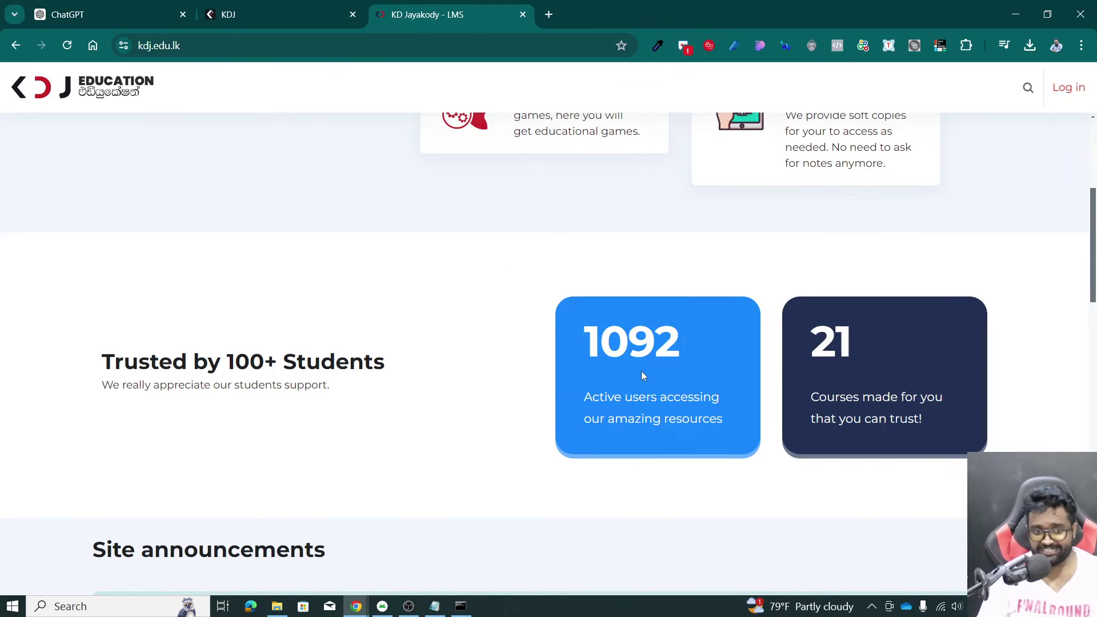
scroll(641, 371, "up", 5)
scroll(423, 302, "down", 4)
scroll(426, 334, "down", 8)
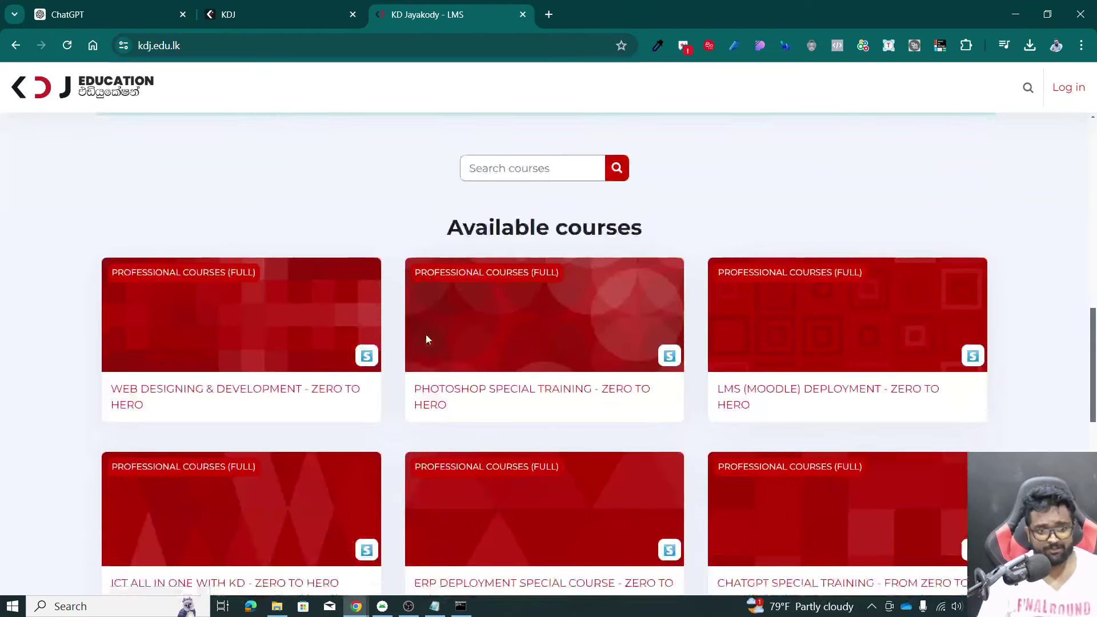
scroll(426, 334, "down", 4)
scroll(748, 376, "down", 4)
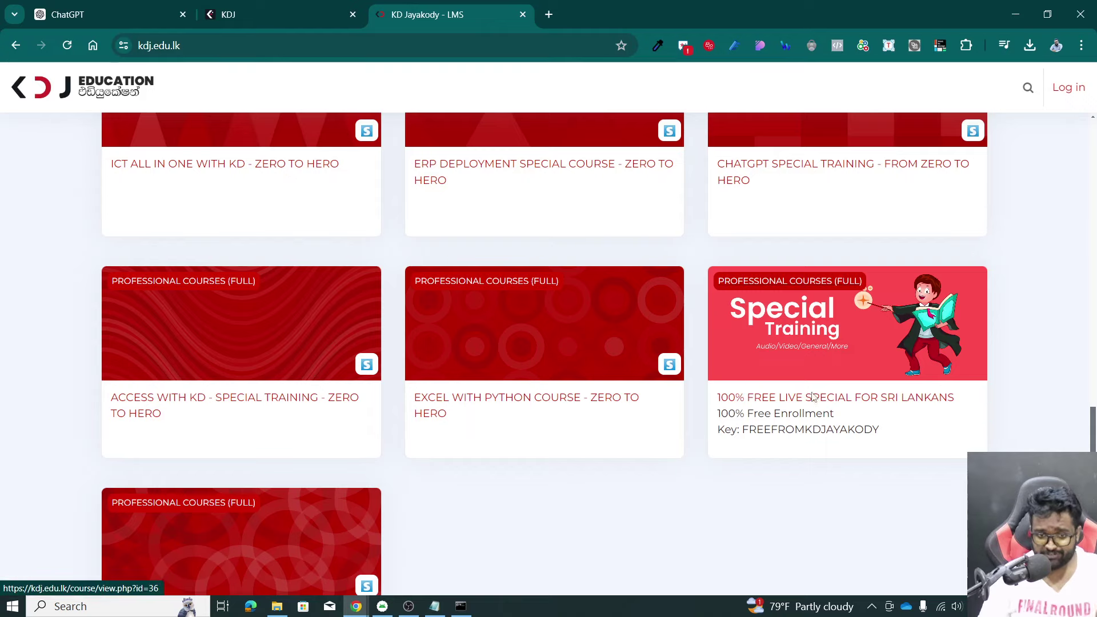
left_click_drag(812, 430, 789, 433)
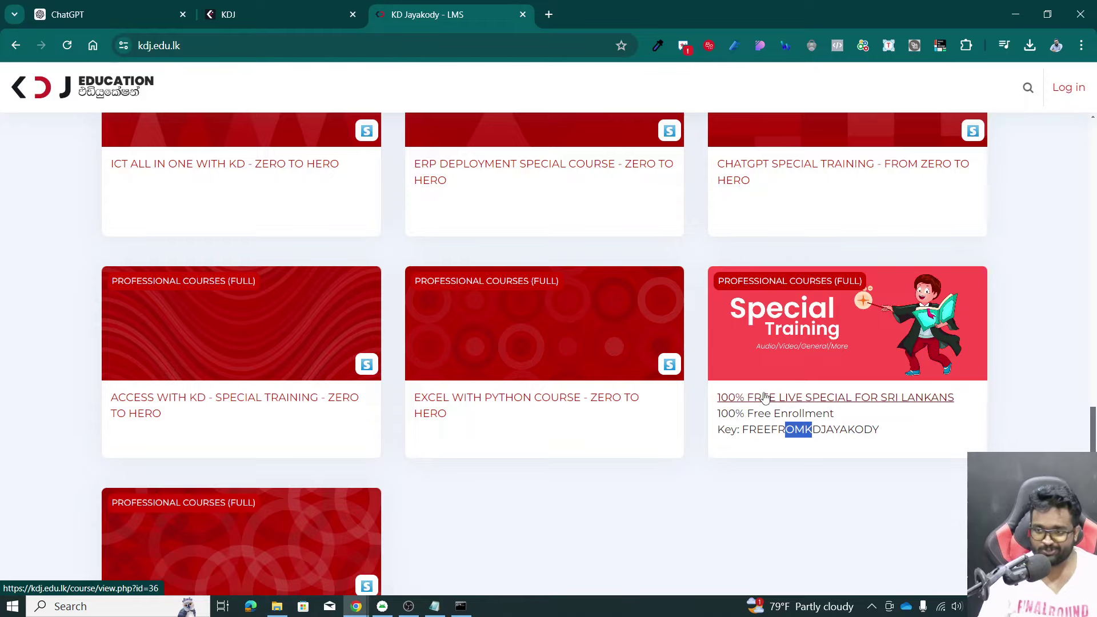
scroll(768, 395, "down", 2)
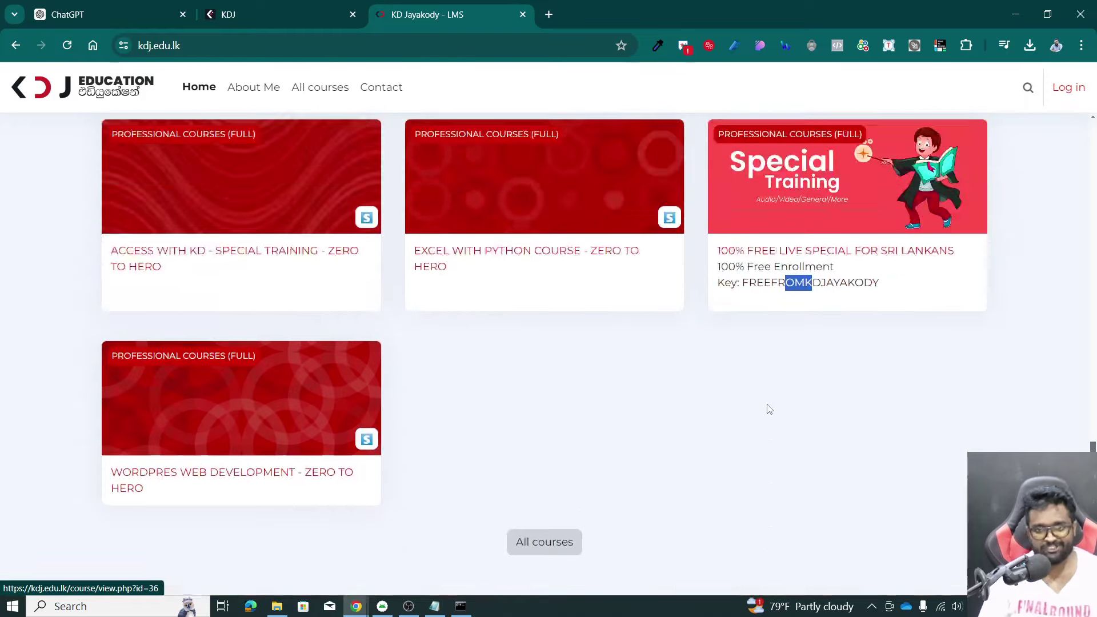
scroll(768, 400, "up", 5)
scroll(770, 409, "up", 5)
scroll(770, 409, "up", 5)
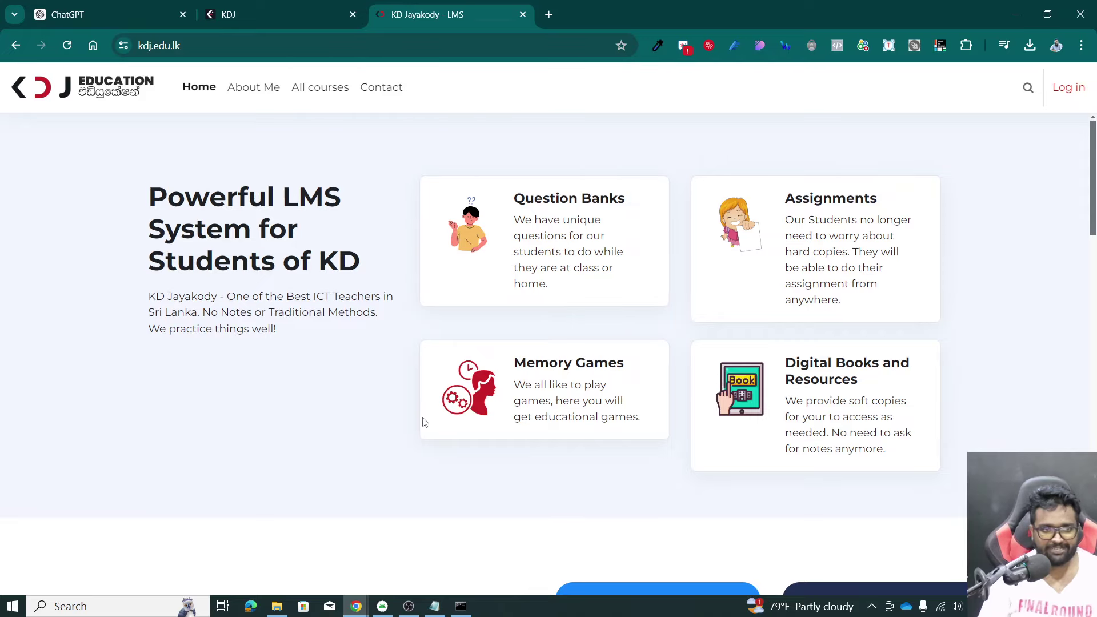
scroll(437, 420, "down", 6)
scroll(457, 413, "down", 3)
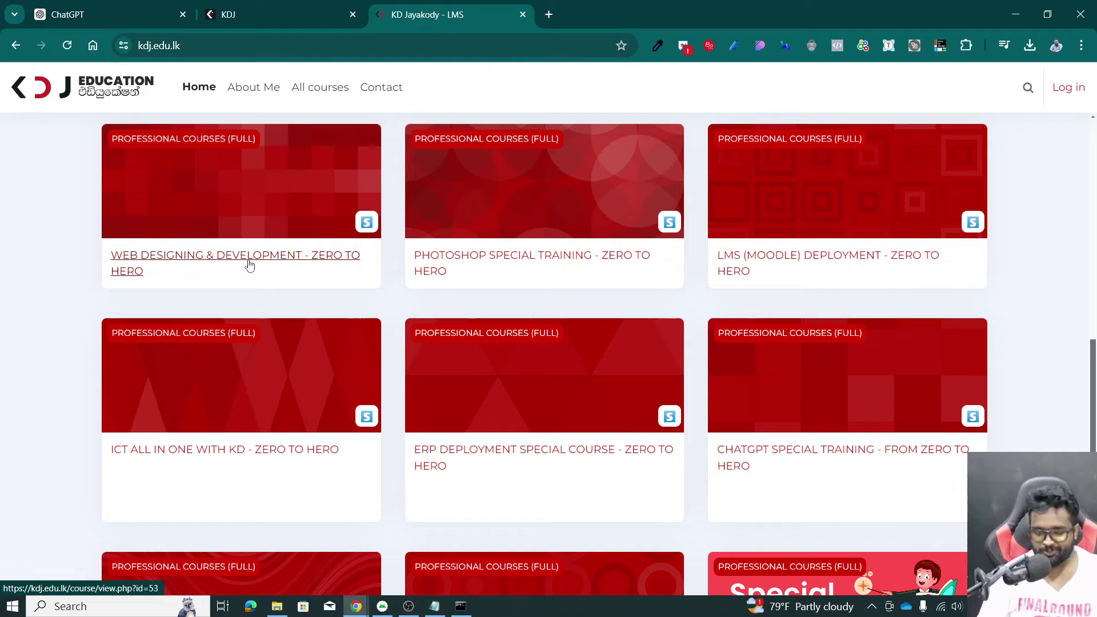
scroll(640, 303, "down", 3)
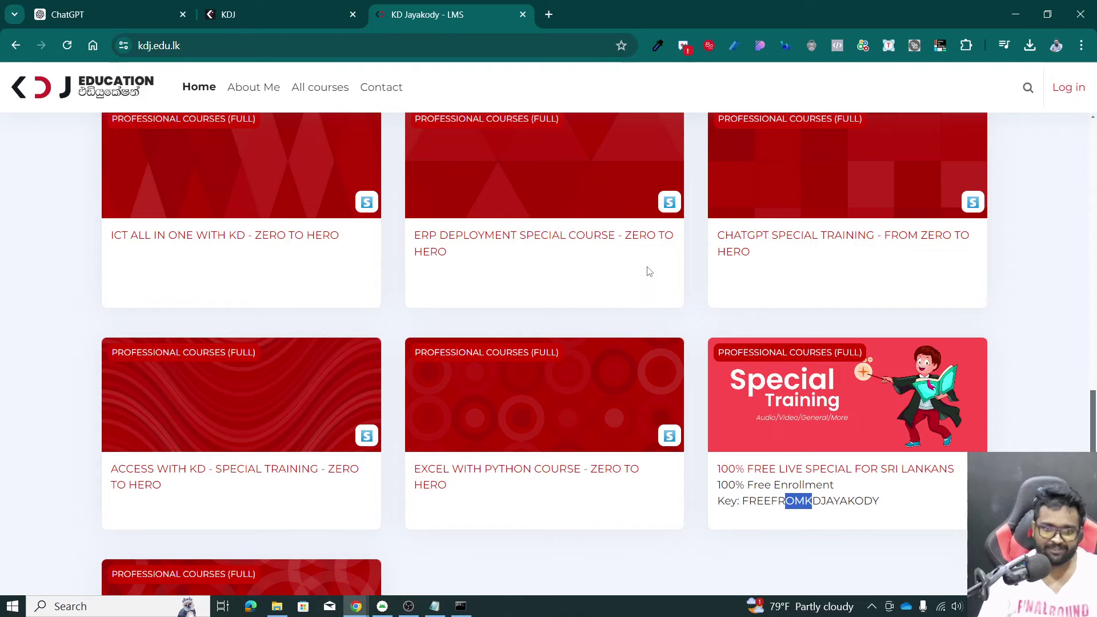
scroll(645, 289, "down", 2)
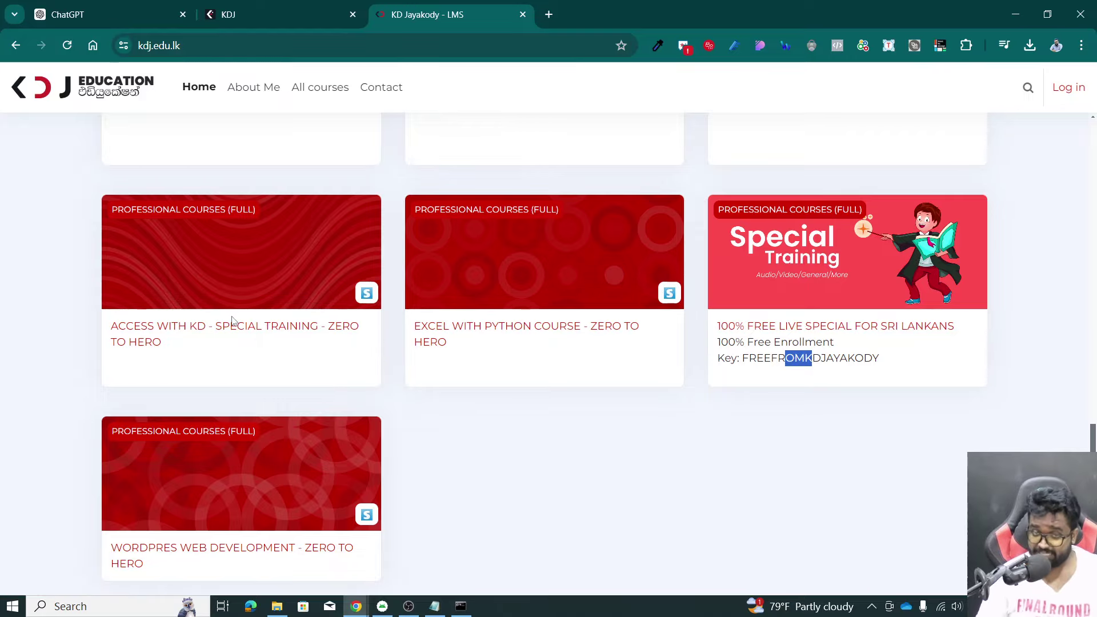
scroll(260, 365, "up", 5)
scroll(261, 357, "up", 5)
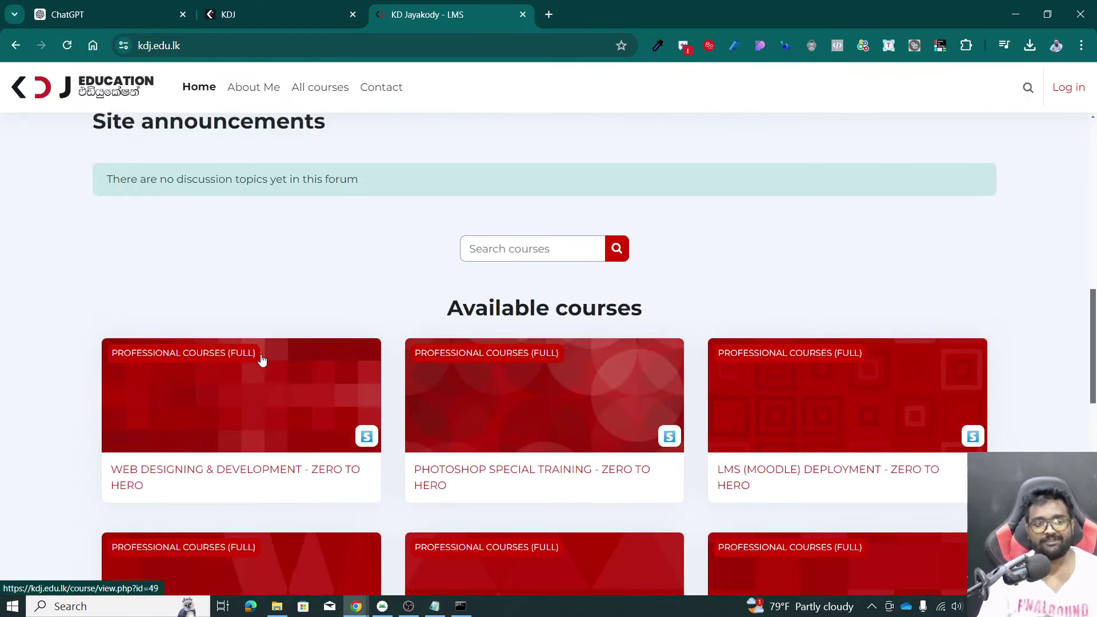
scroll(261, 360, "up", 4)
scroll(326, 366, "down", 3)
scroll(329, 367, "down", 5)
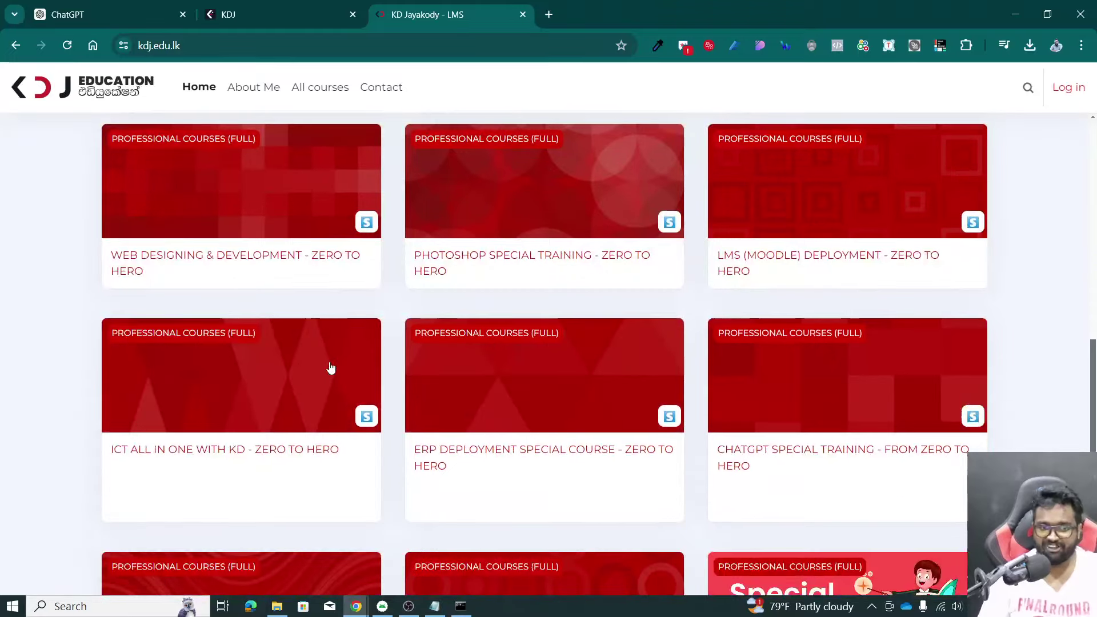
scroll(331, 367, "down", 8)
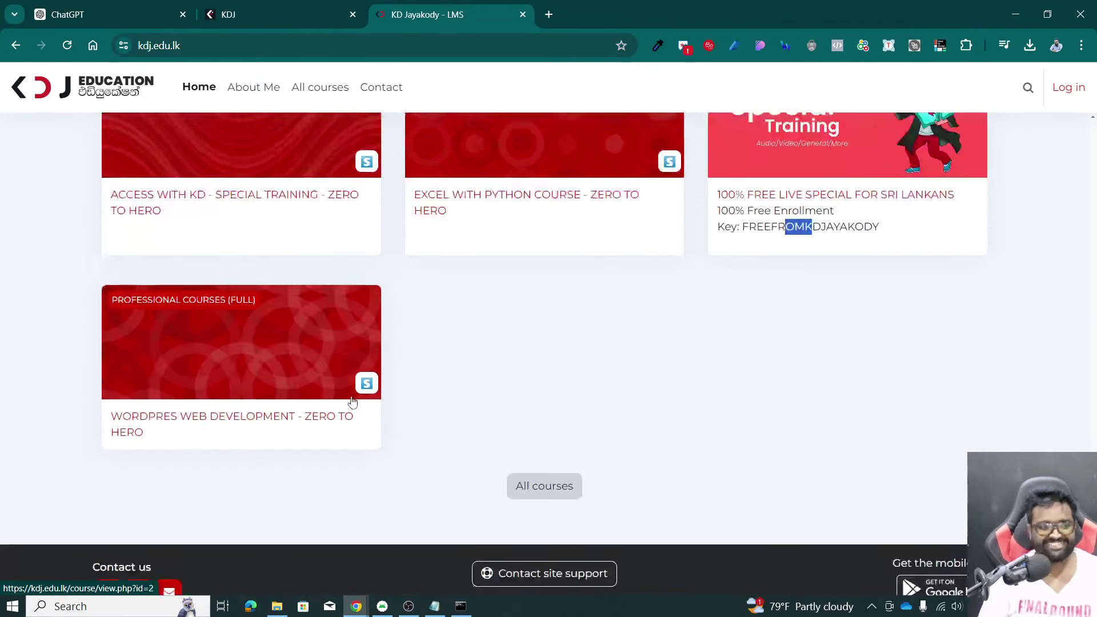
scroll(355, 397, "up", 6)
scroll(361, 395, "up", 8)
scroll(361, 396, "up", 4)
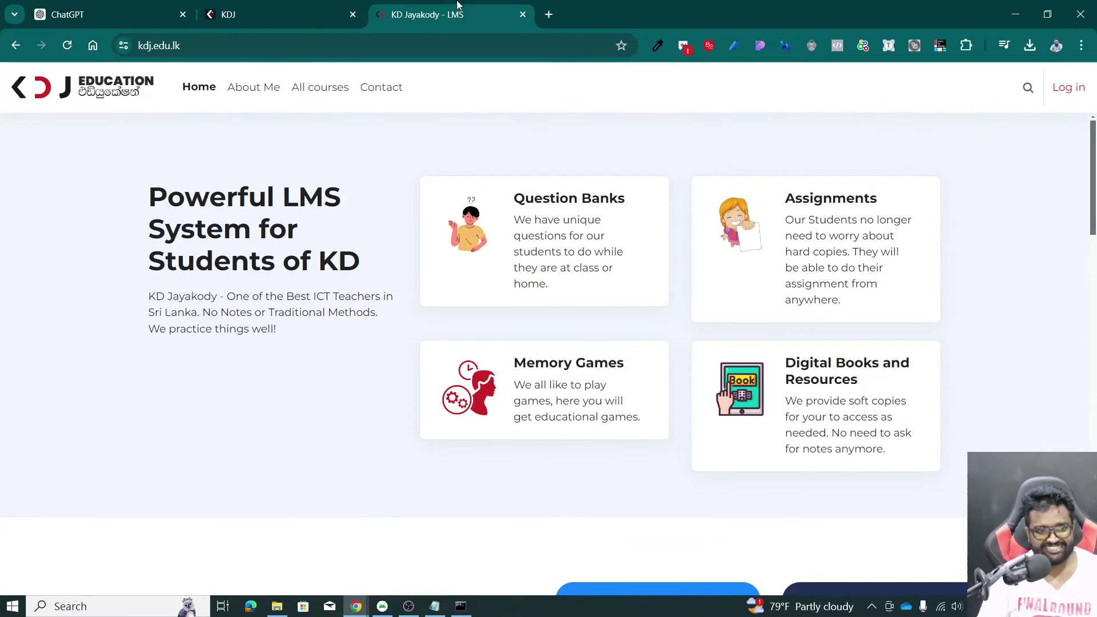
left_click(522, 15)
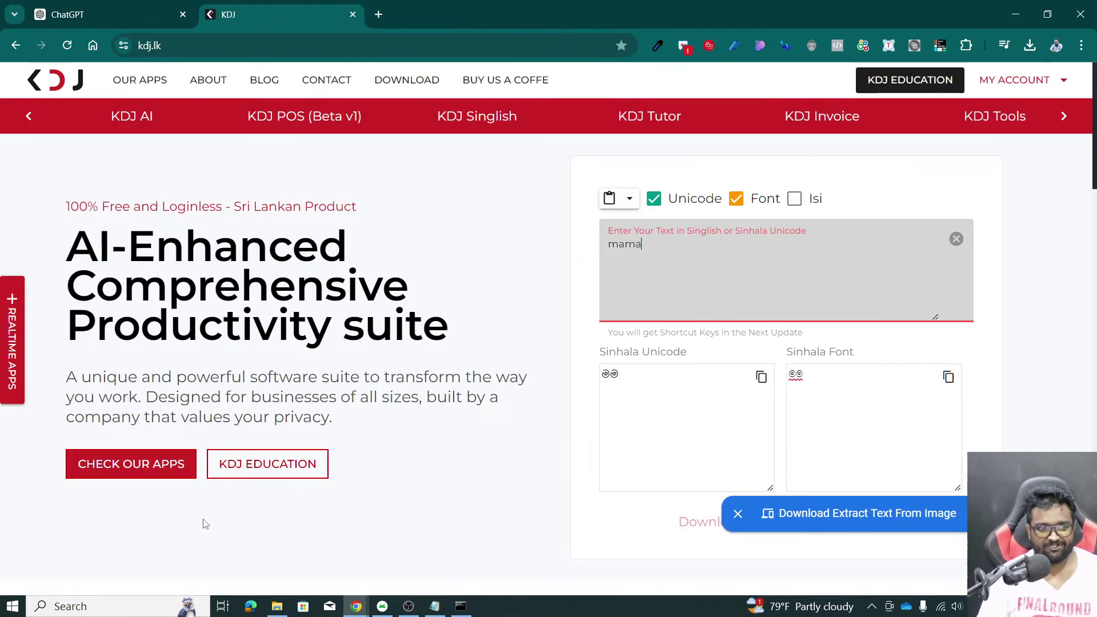
Step: Close the kdj.lk tab and start a Singlish draft about teachers' names in the converter
left_click(352, 14)
left_click(708, 46)
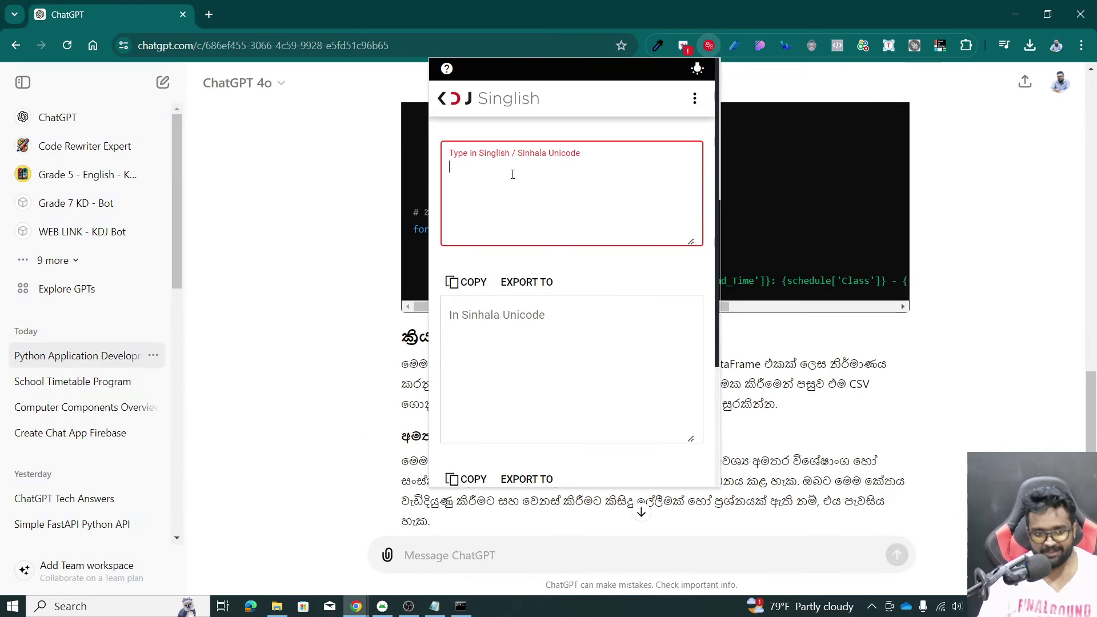
type("ma")
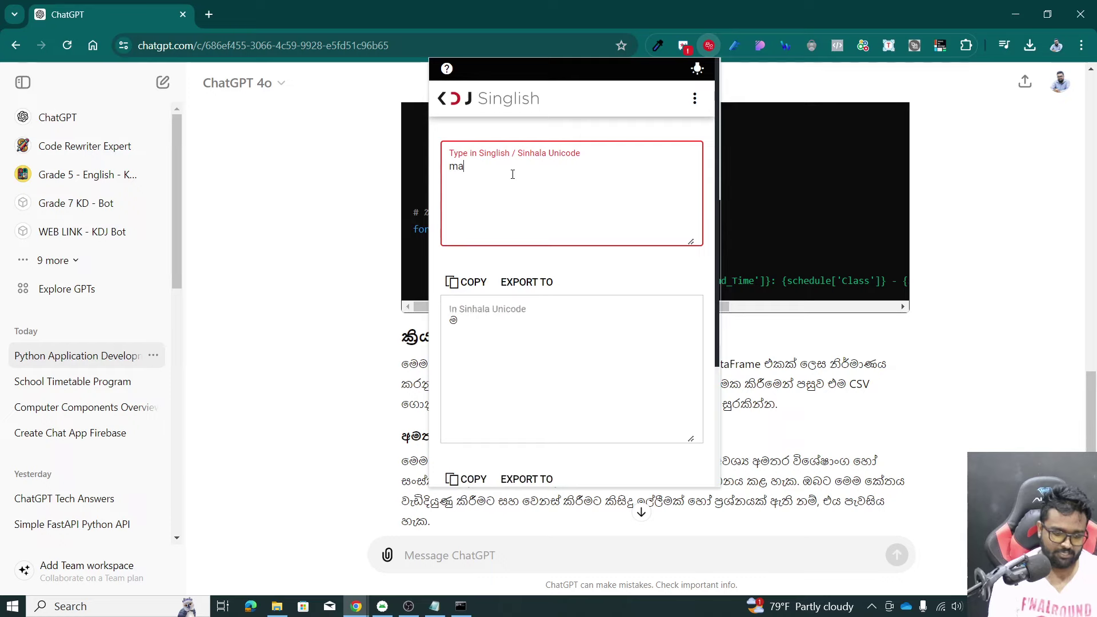
type("ta mehemayi wenna oone. ")
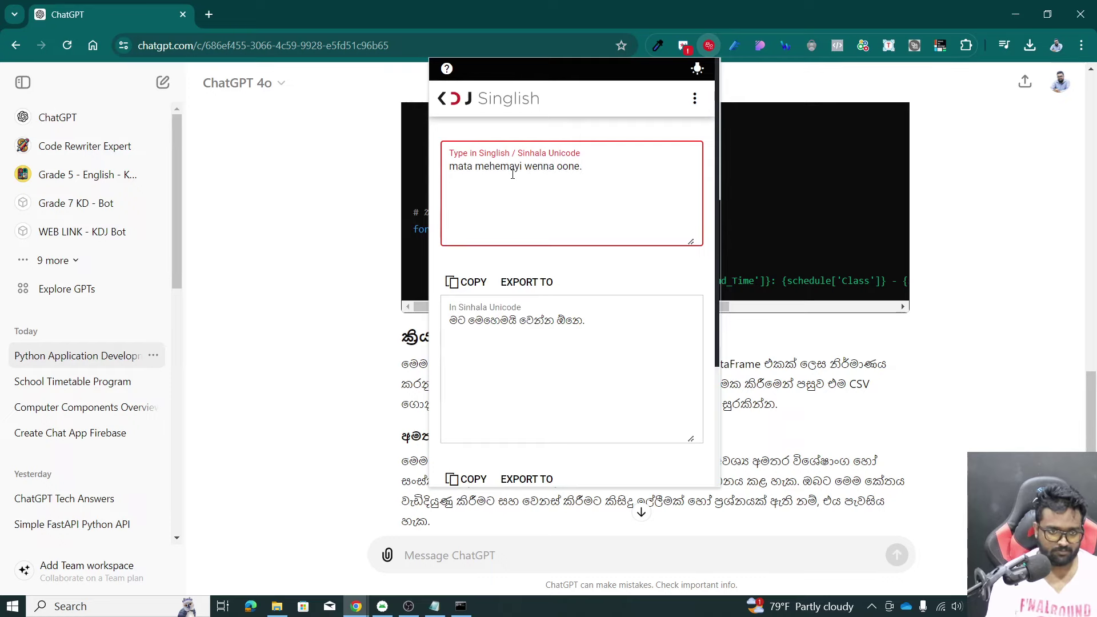
type("is")
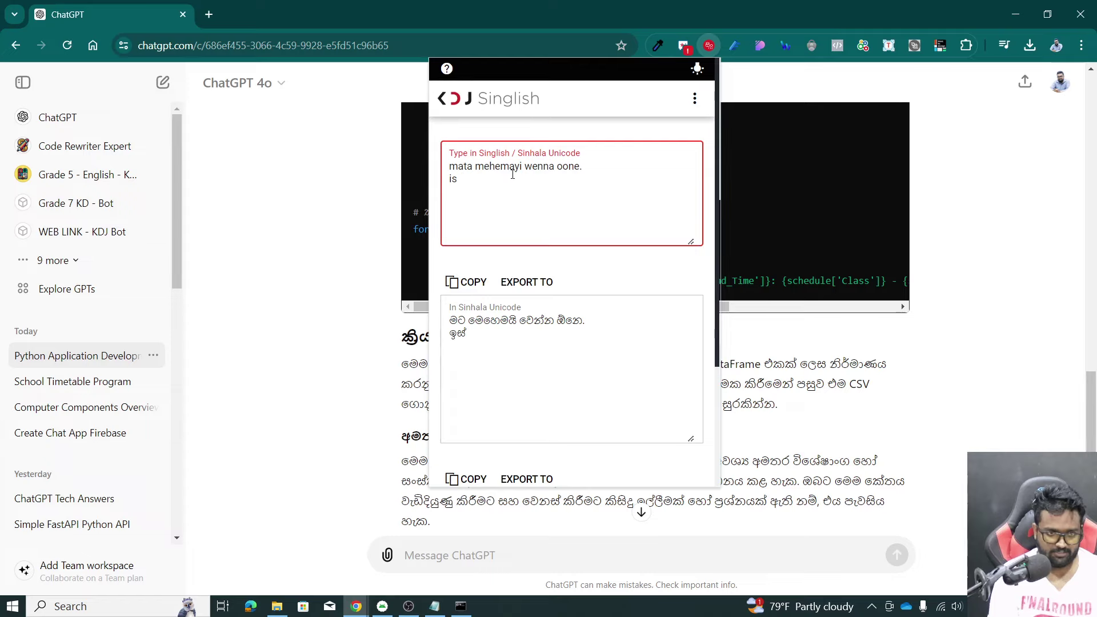
type("koole")
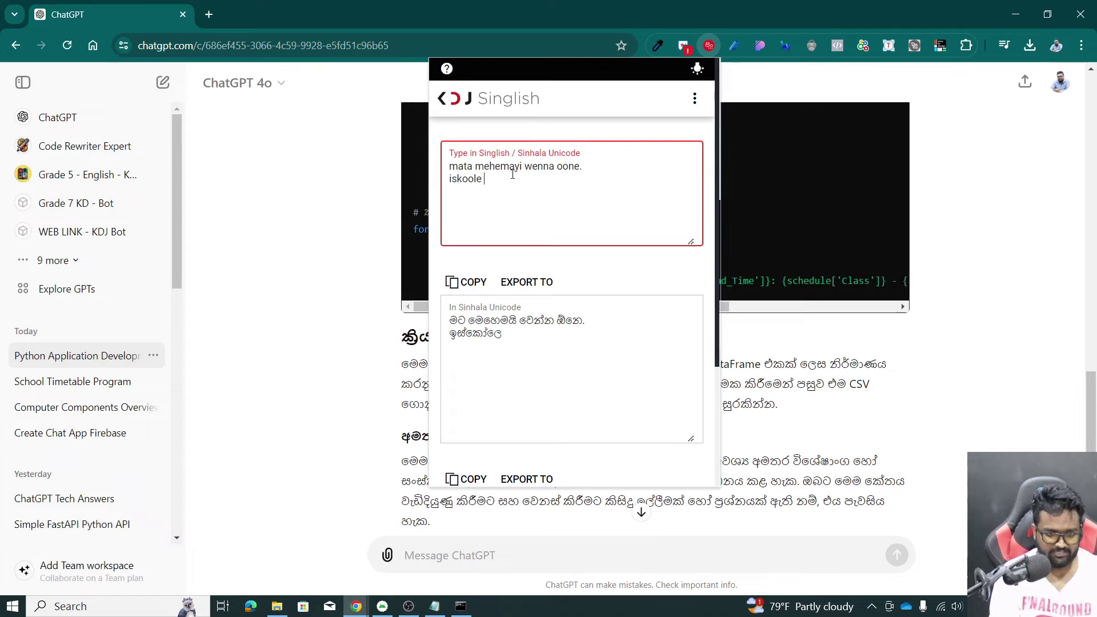
type(" tiichars")
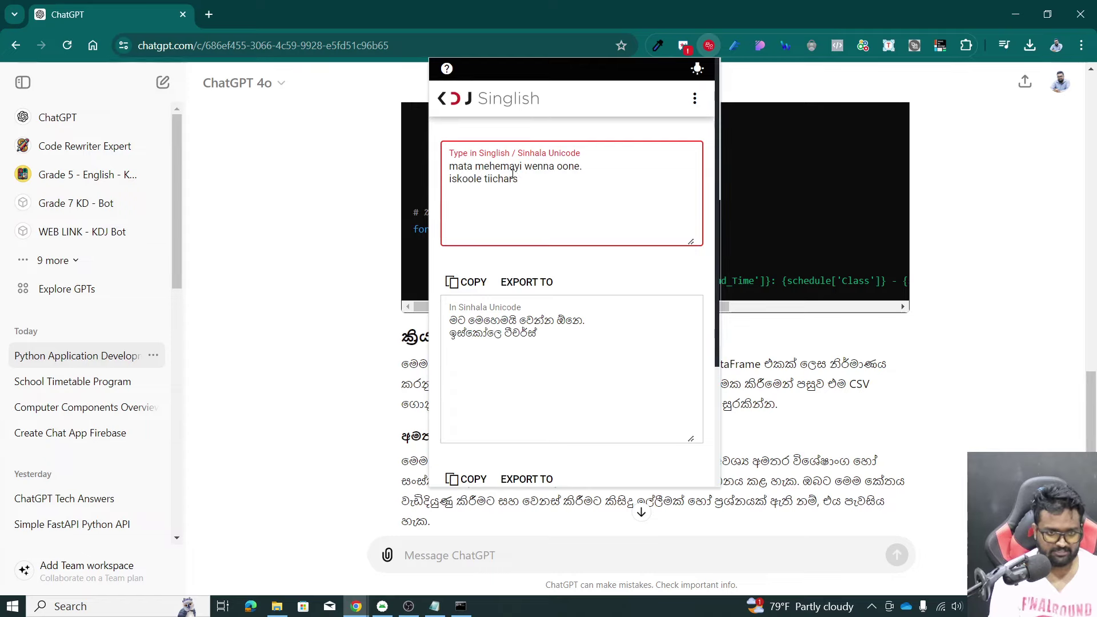
type("lage ")
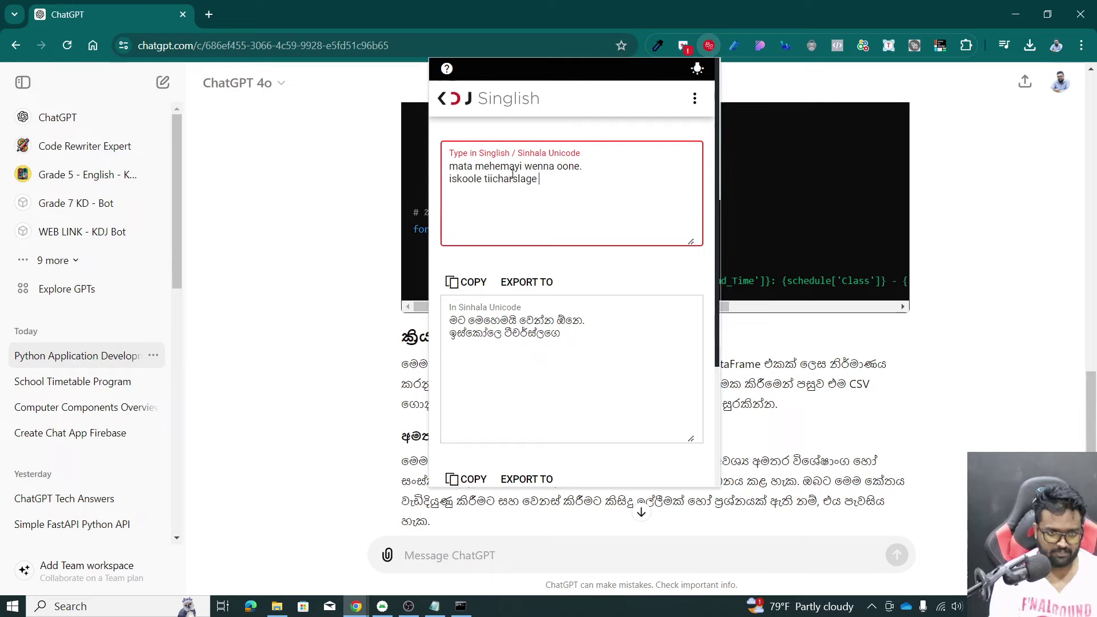
type("nam tika")
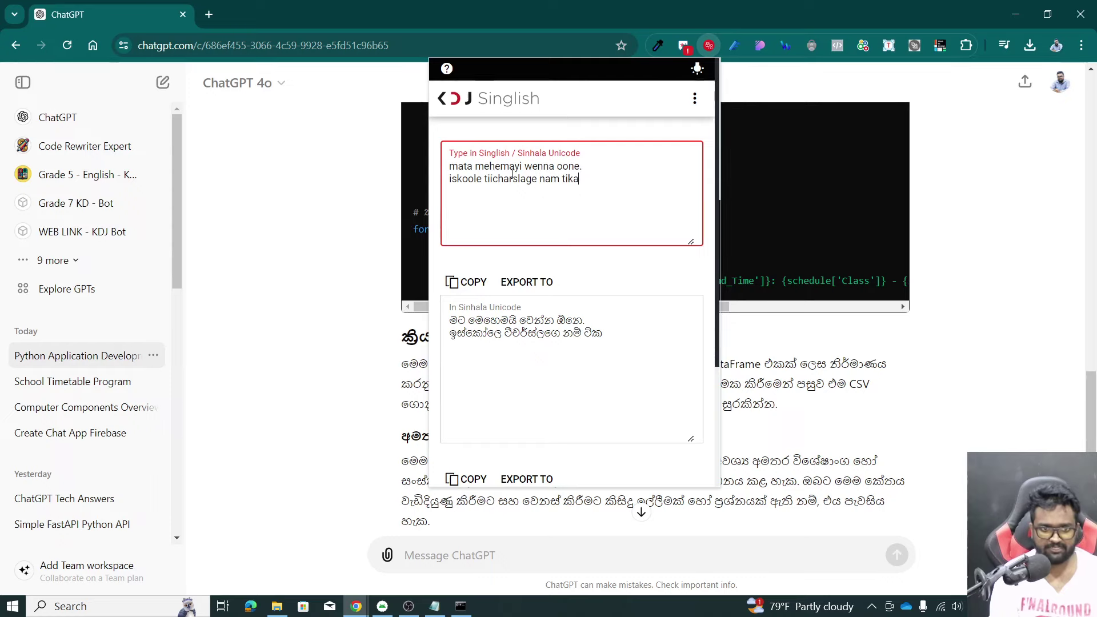
type("yi")
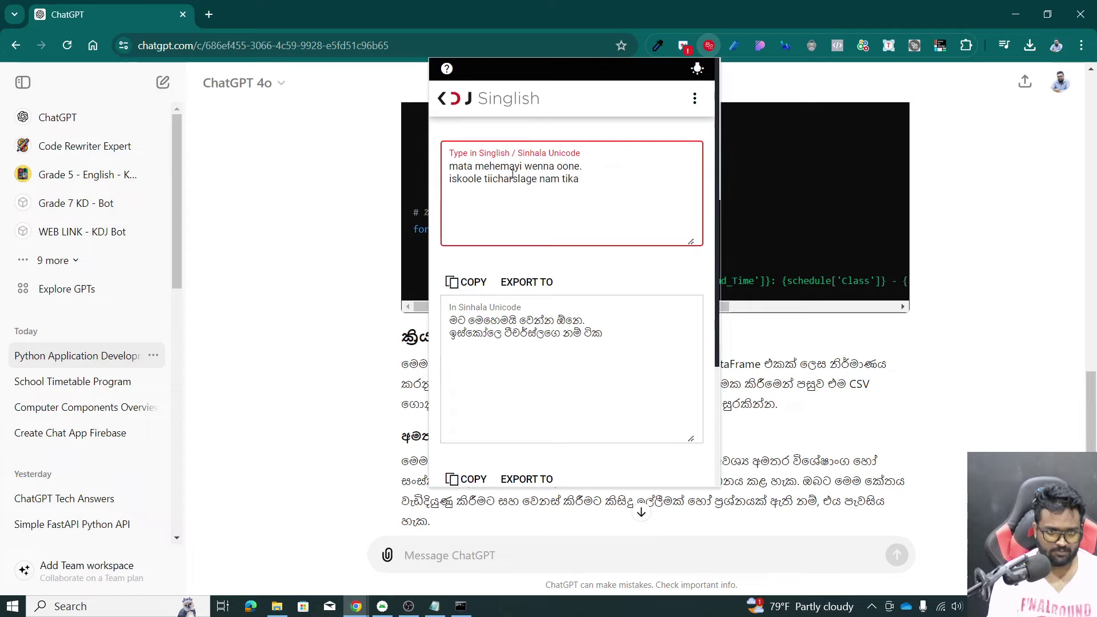
key("BackSpace")
type("e")
type("n nama th")
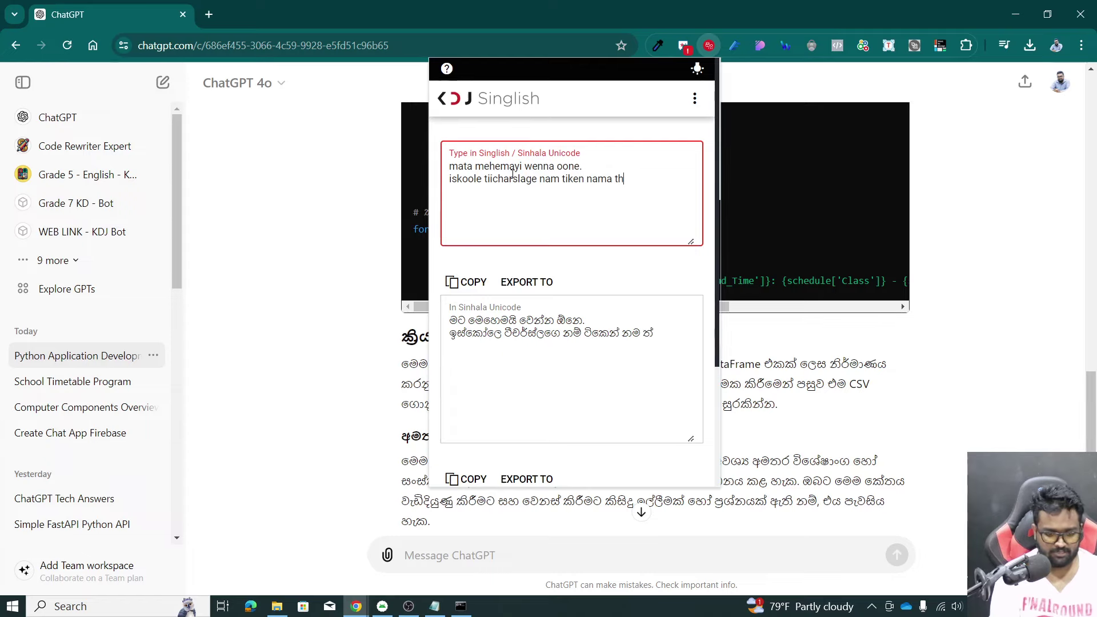
type("oraa")
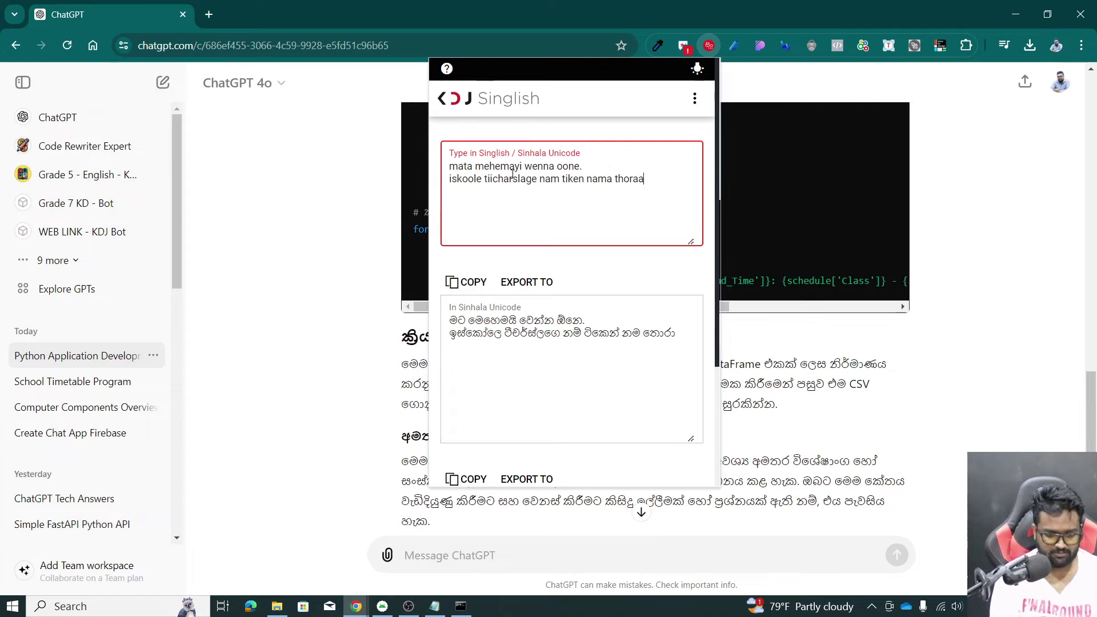
key("BackSpace")
type("nna zxB")
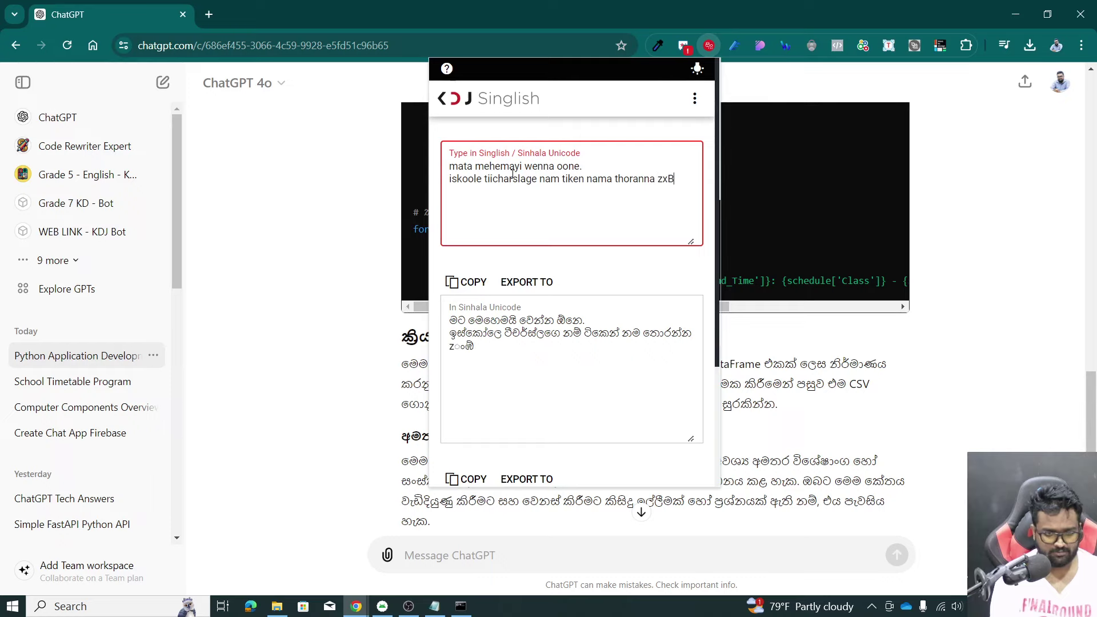
type("oxzx ekaku")
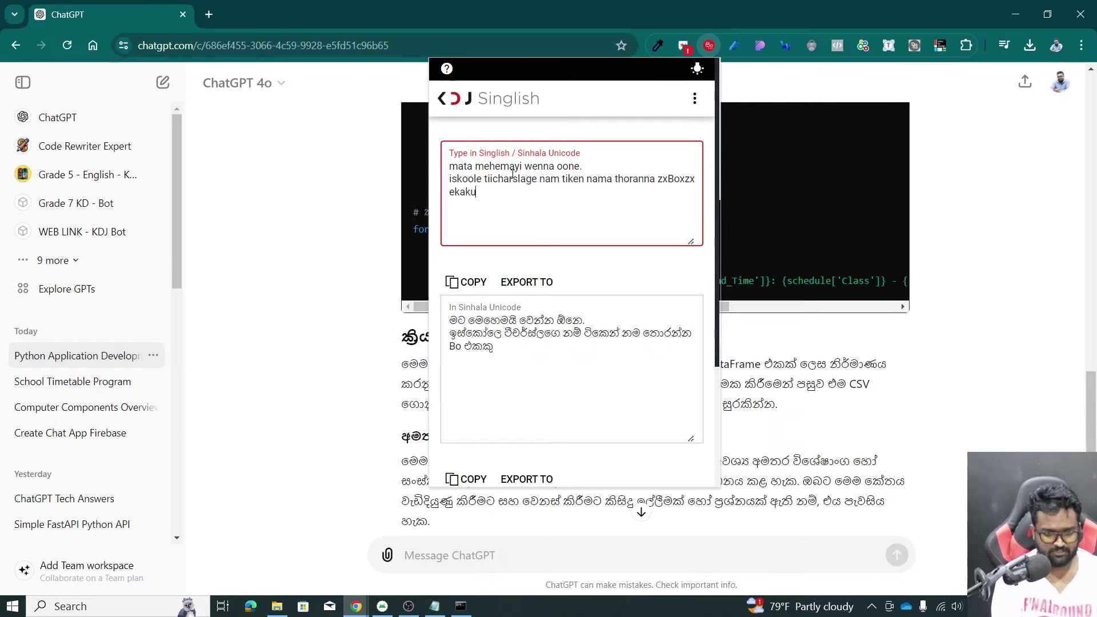
type("yi, ")
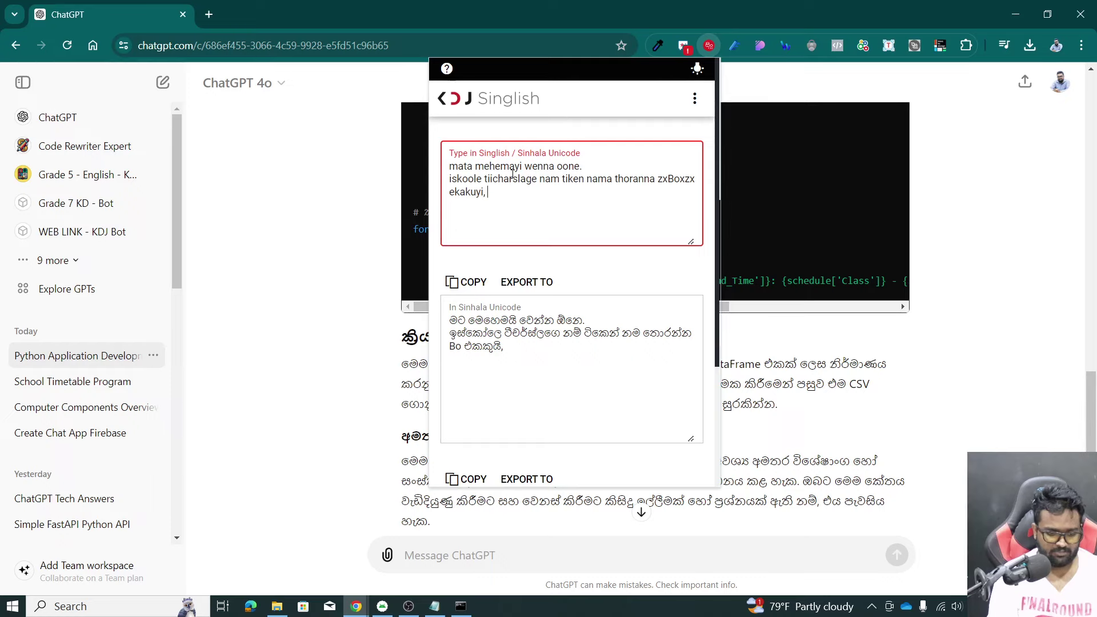
type("zxSubjectzx eka thi")
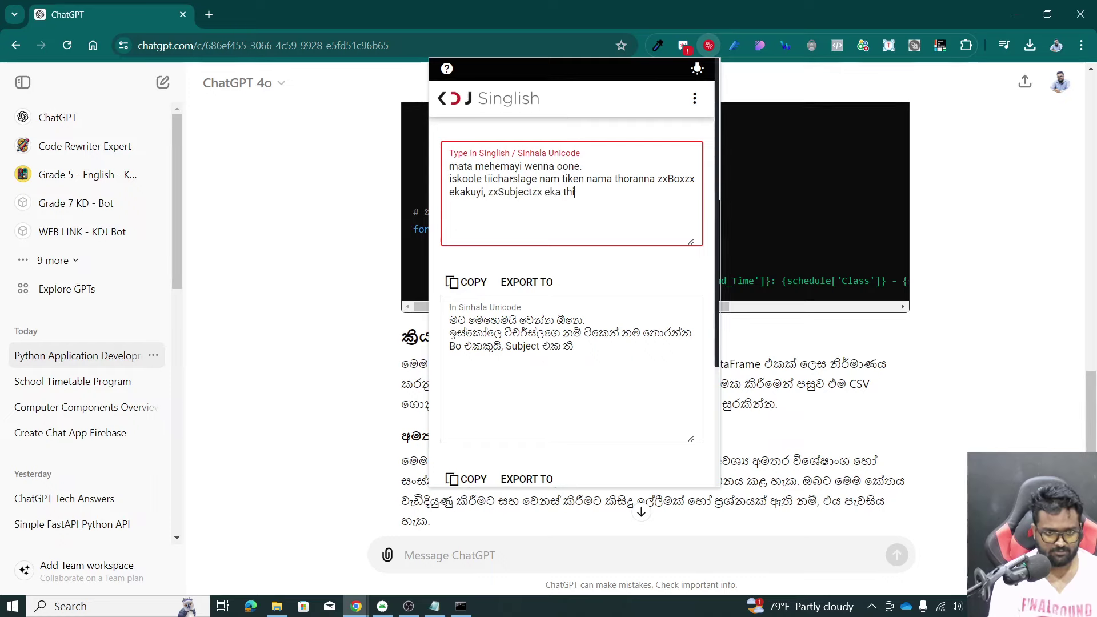
Step: Extend the draft with subject boxes and time, then delete the whole text
key("BackSpace")
type("oranna zx")
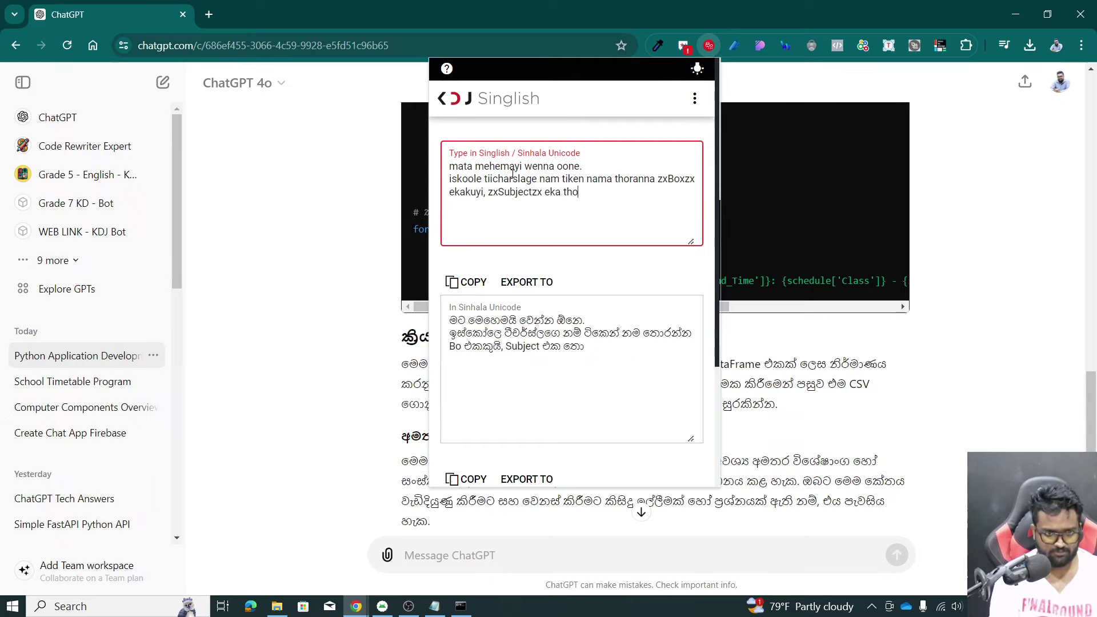
type("Box")
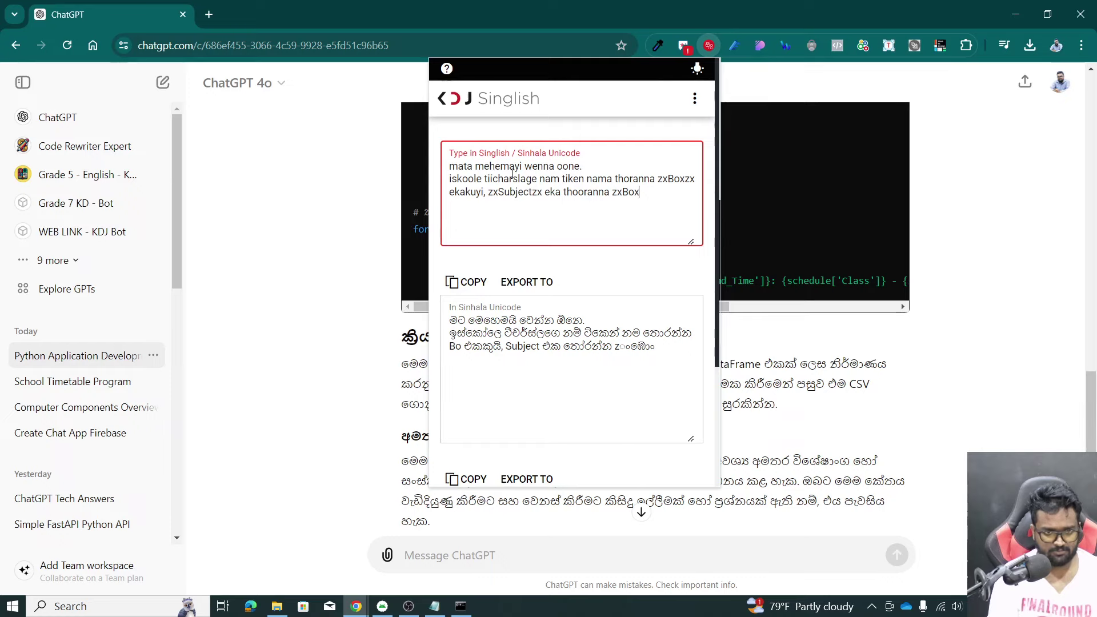
type("zx ekakuyi, wel")
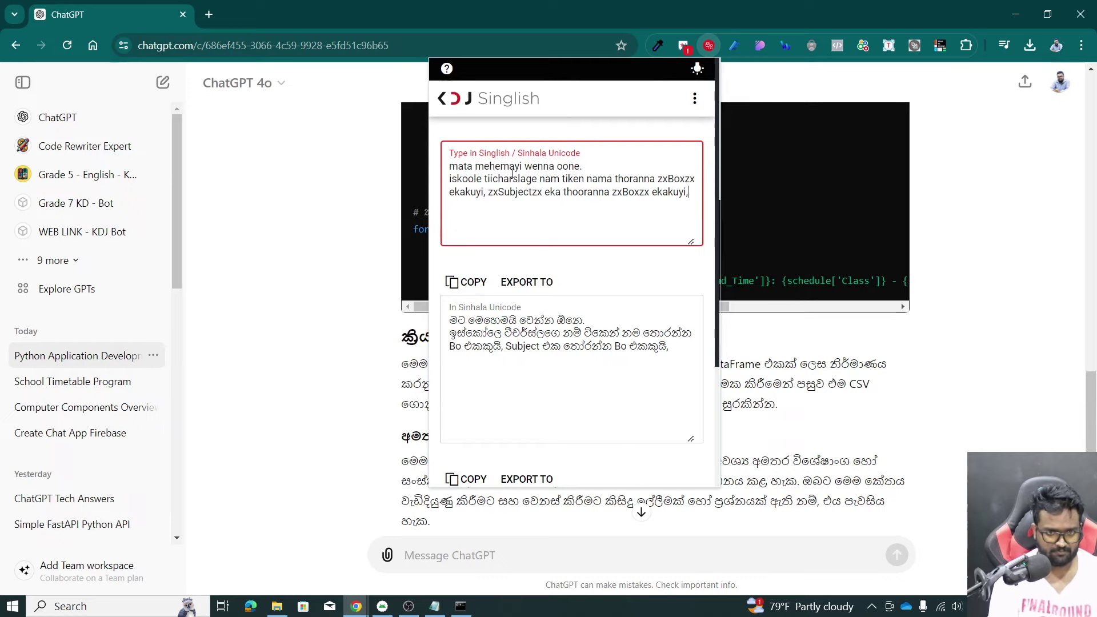
type("aawa")
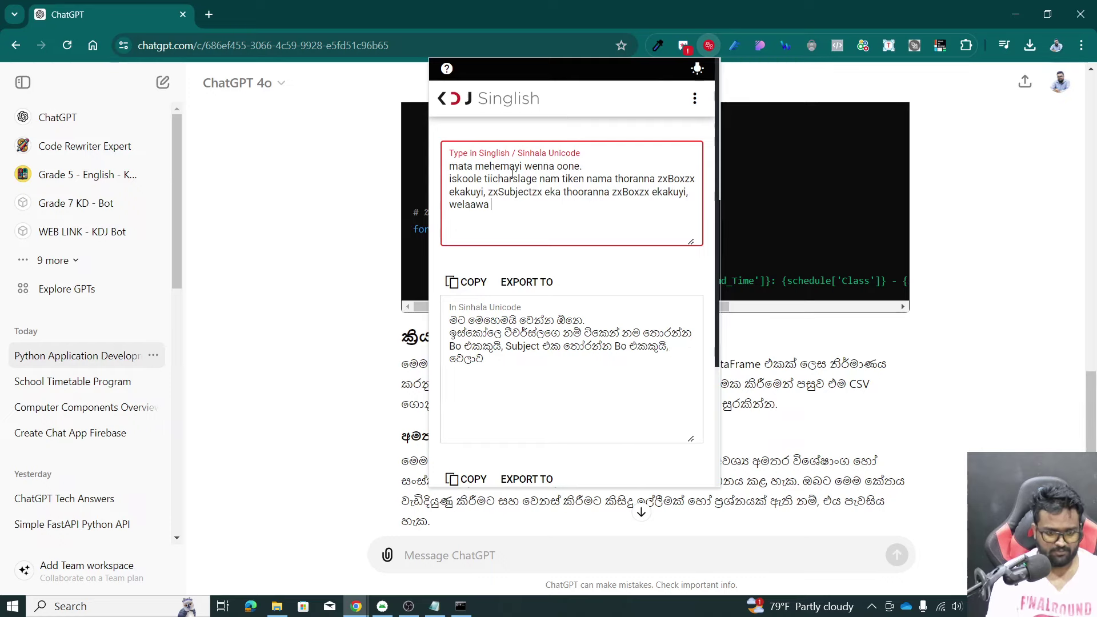
key("BackSpace")
key("BackSpace")
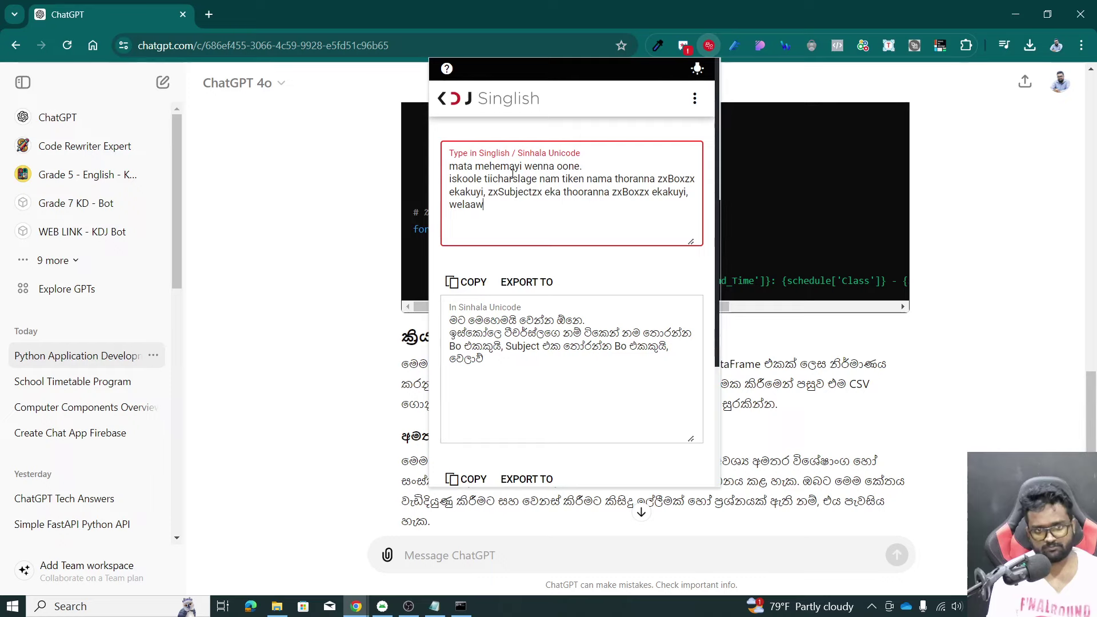
key("BackSpace")
key("BackSpace")
key("BackSpace")
key("BackSpace")
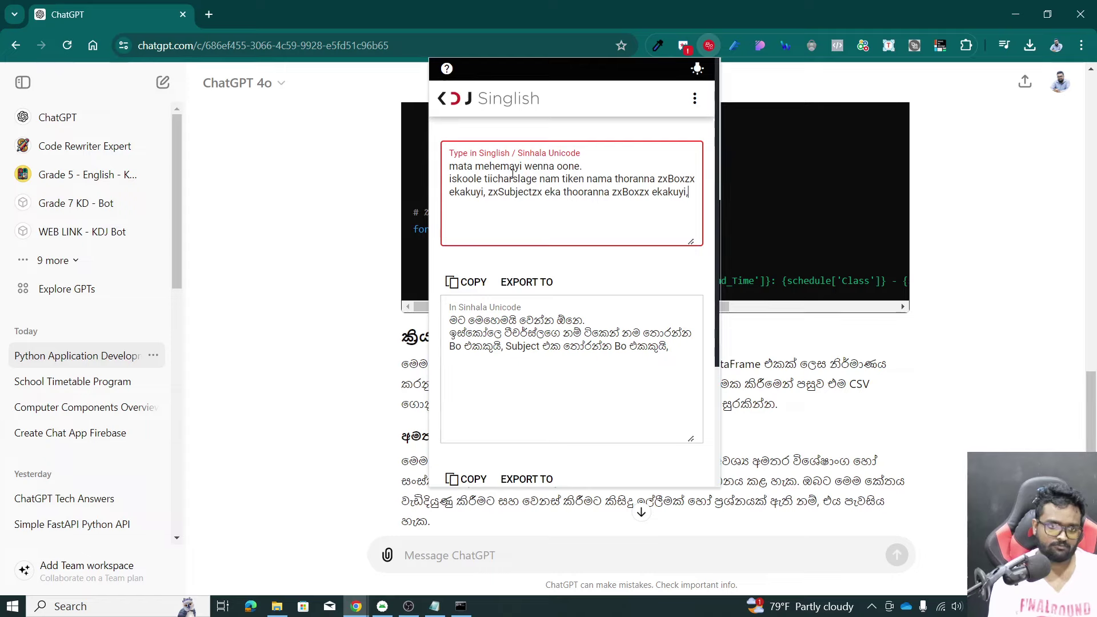
key("ctrl+a")
key("BackSpace")
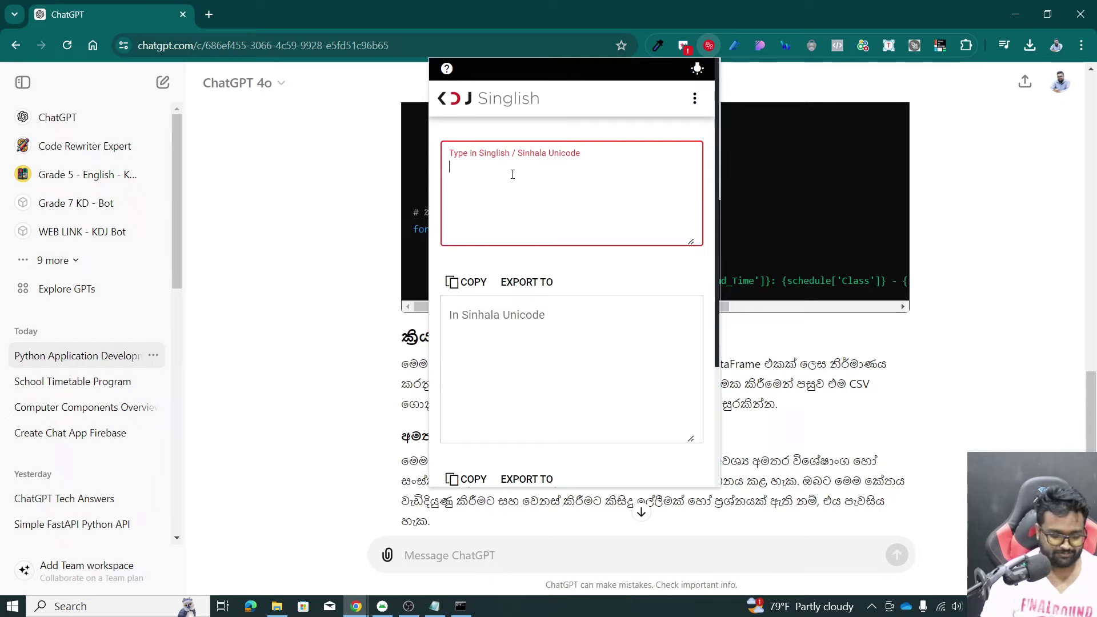
Step: Type the Singlish request for a better Tkinter timetable generator using SQLite instead of Excel
type("miita wadaa")
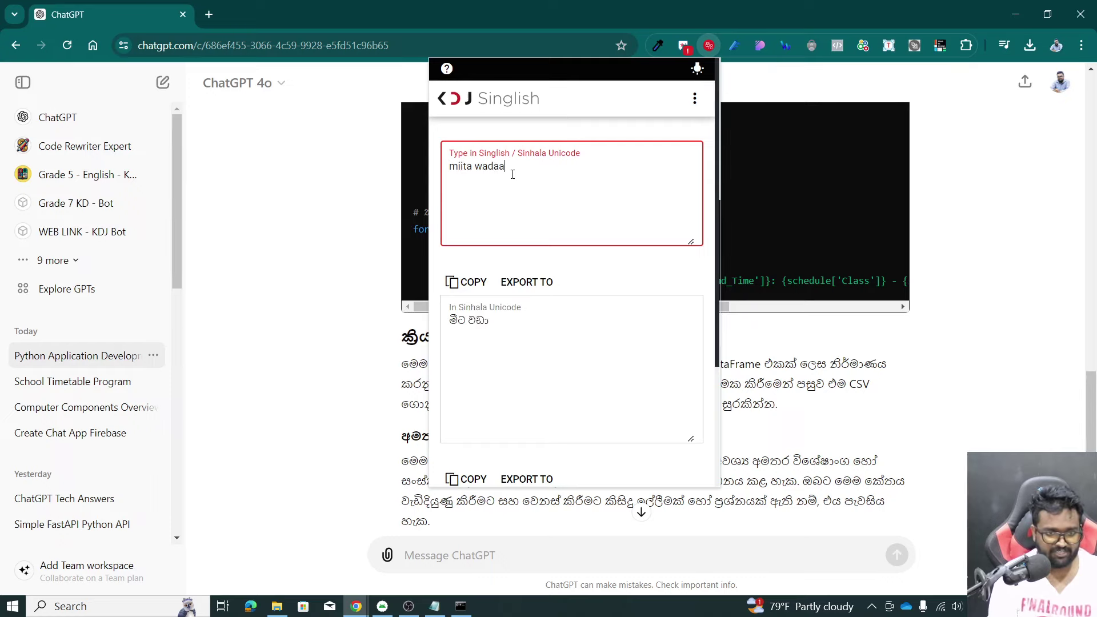
type(" hodha ekak")
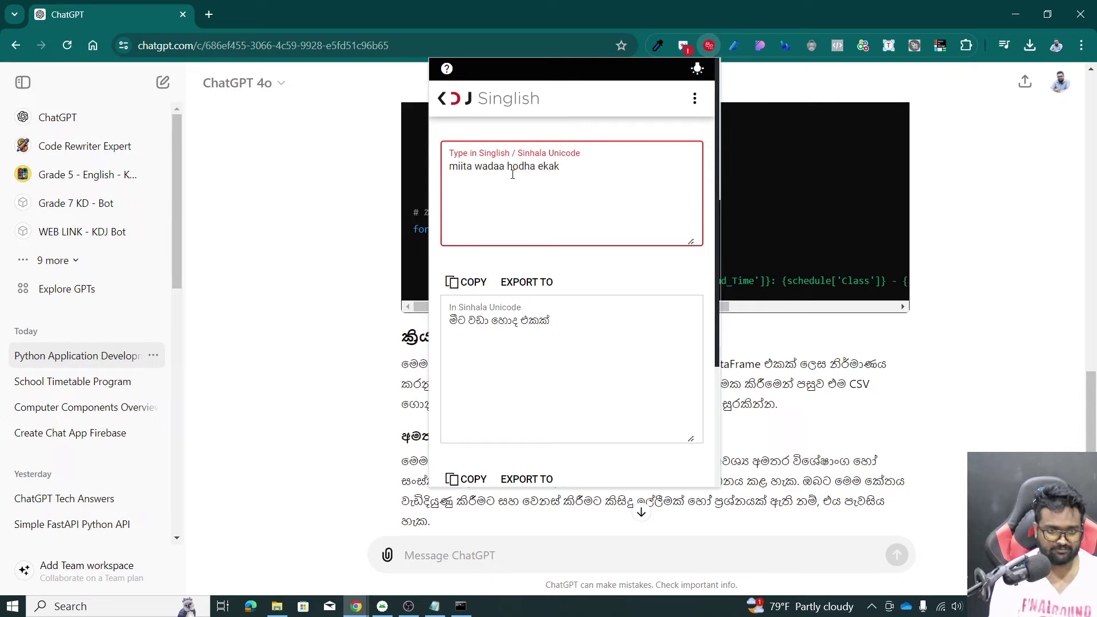
key("BackSpace")
key("BackSpace")
key("BackSpace")
key("BackSpace")
type("zx")
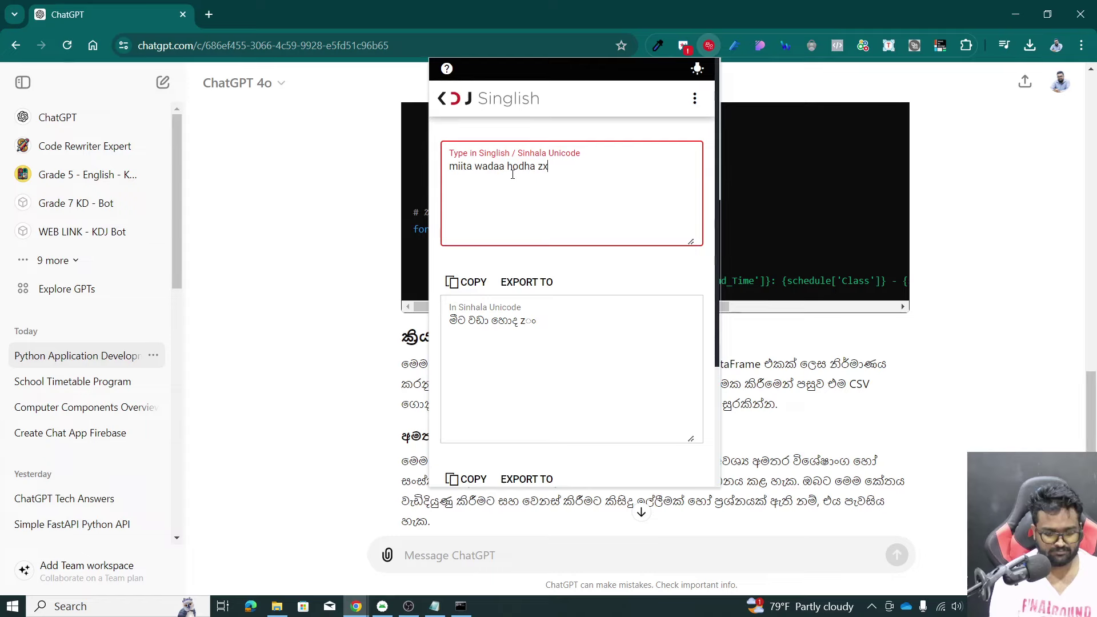
type("Timetabl")
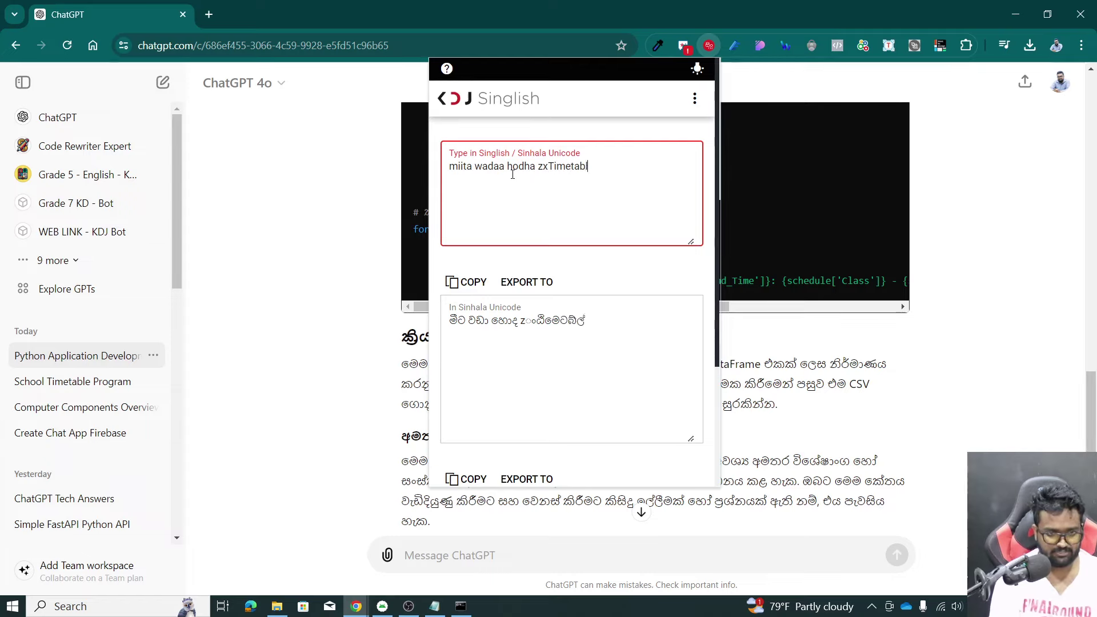
type("ezx ")
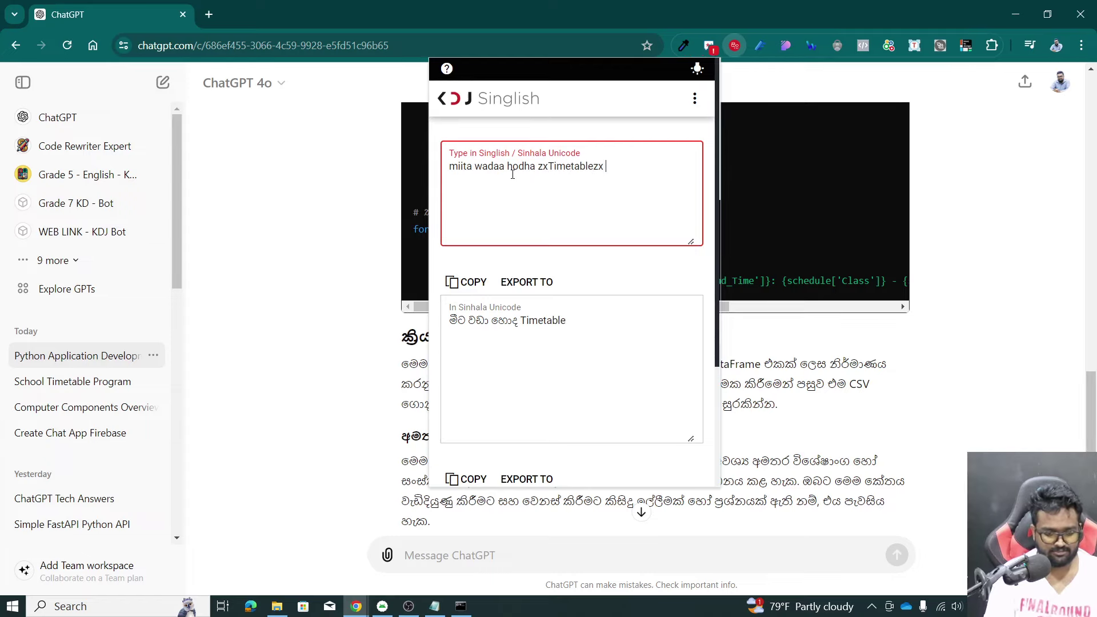
type("zxGenera")
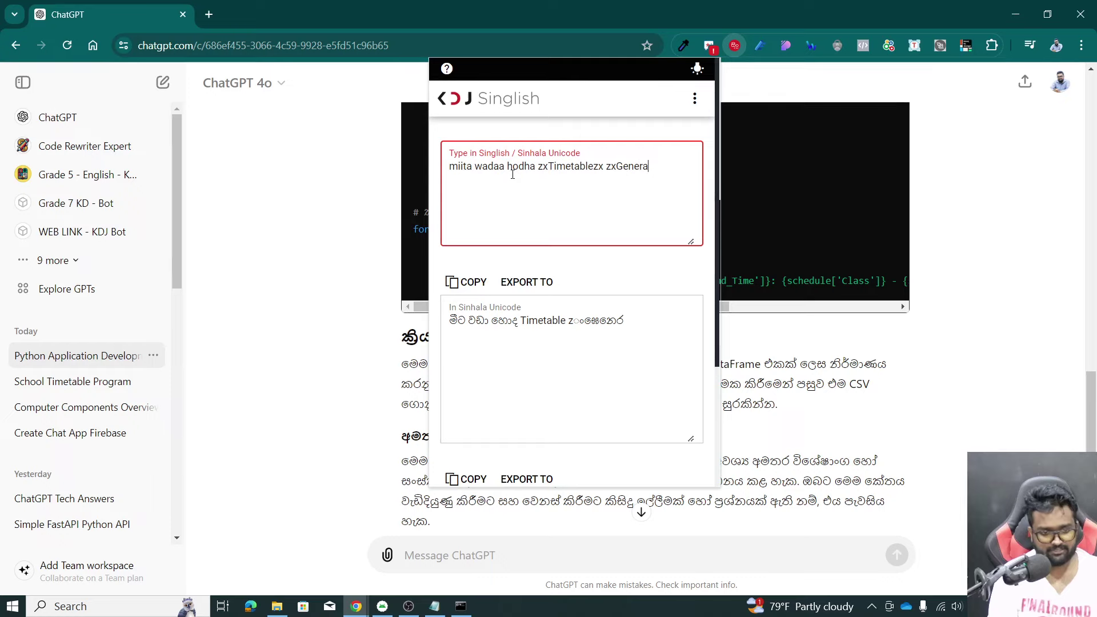
type("torzx ekak had")
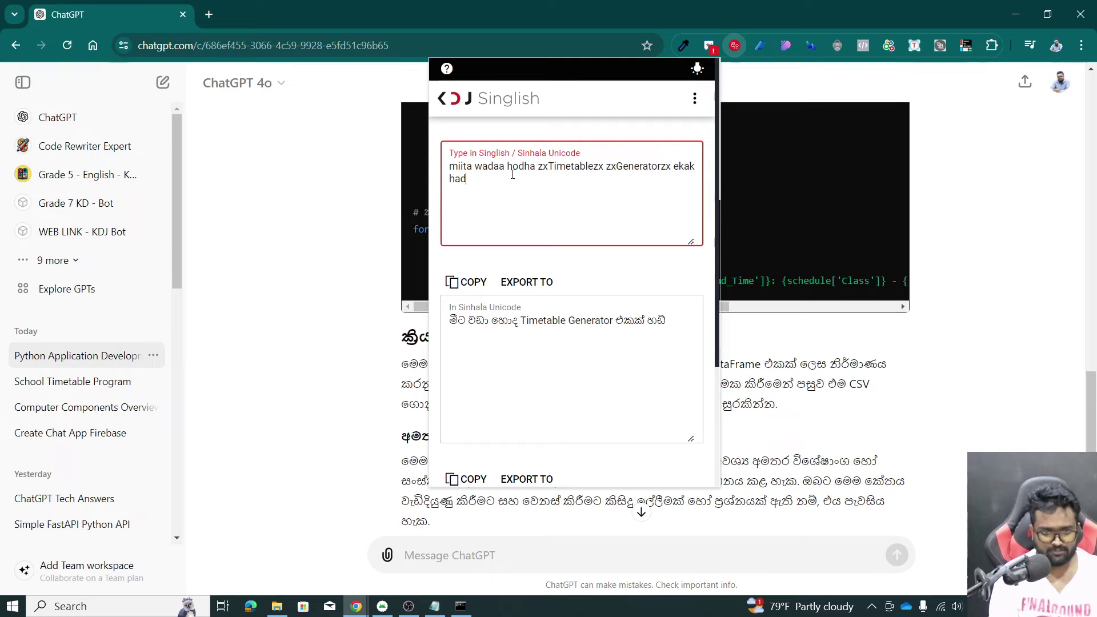
type("hala dhenna p")
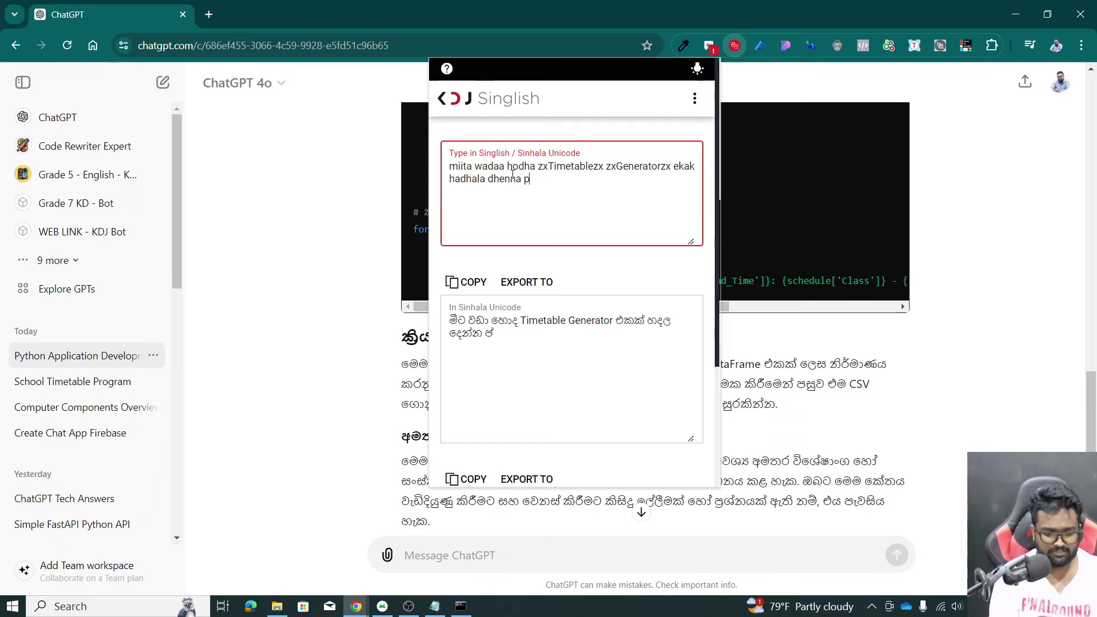
type("uluwandha.")
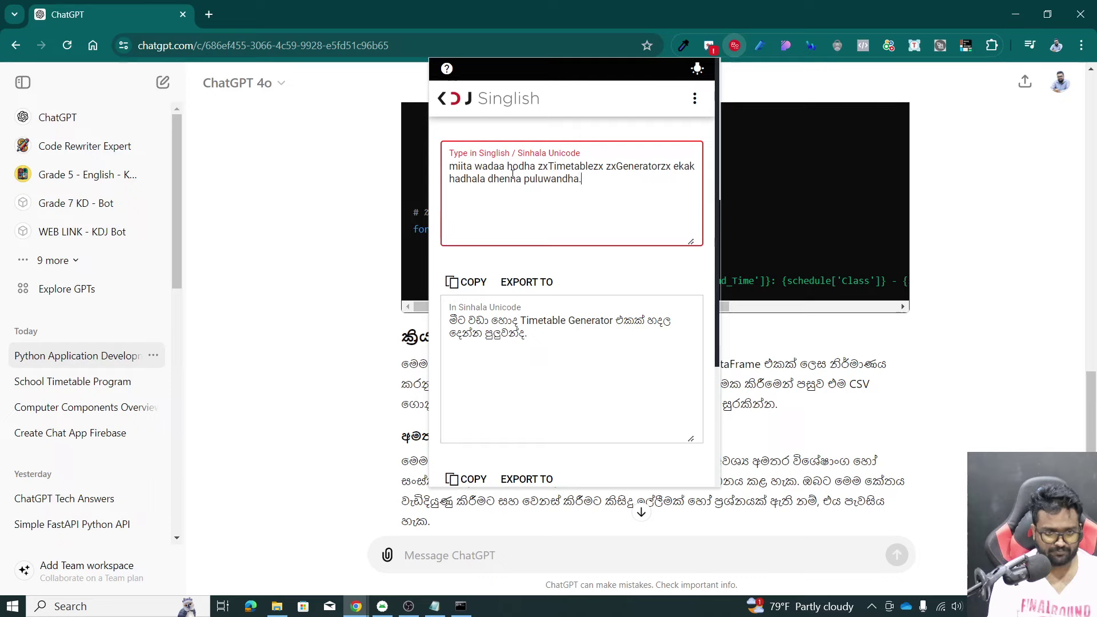
type(" zxT")
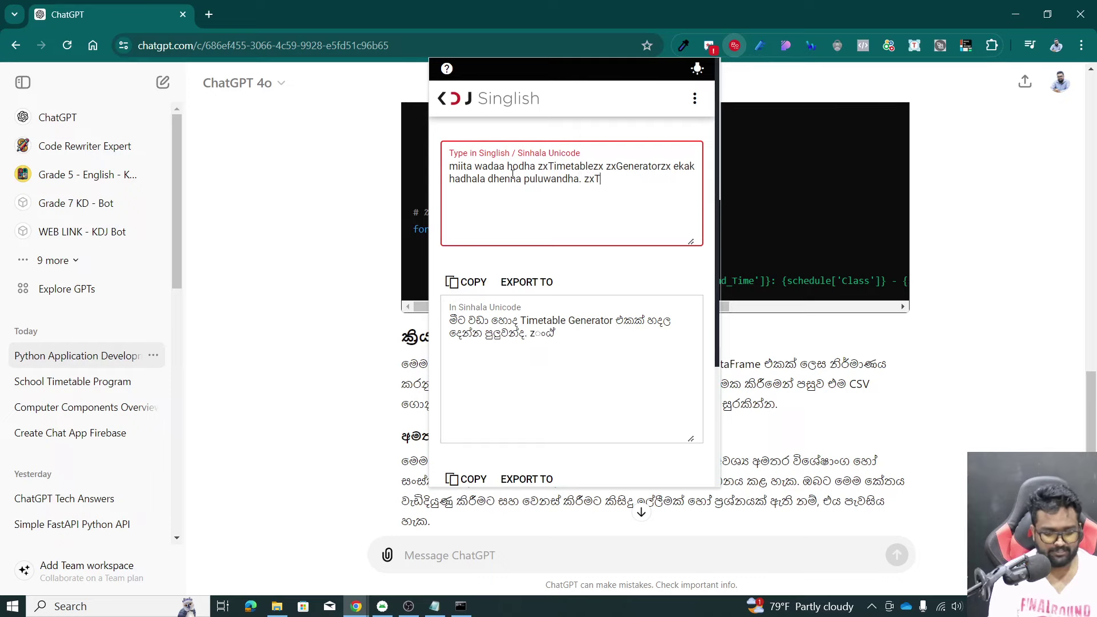
type("kinterzx eke")
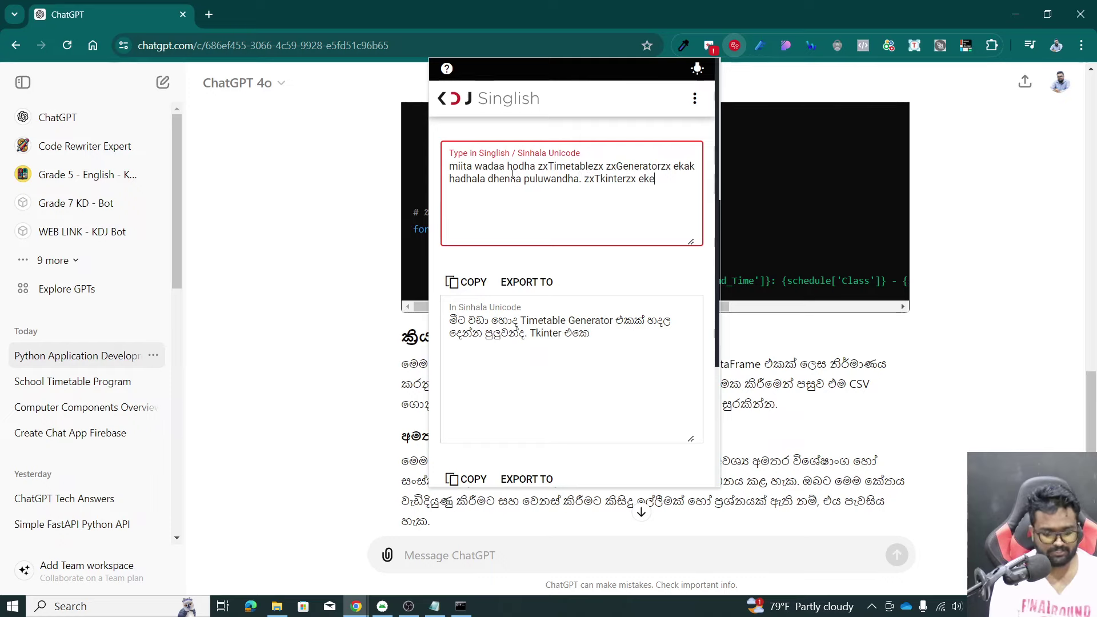
key("BackSpace")
key("BackSpace")
type("hemath zx")
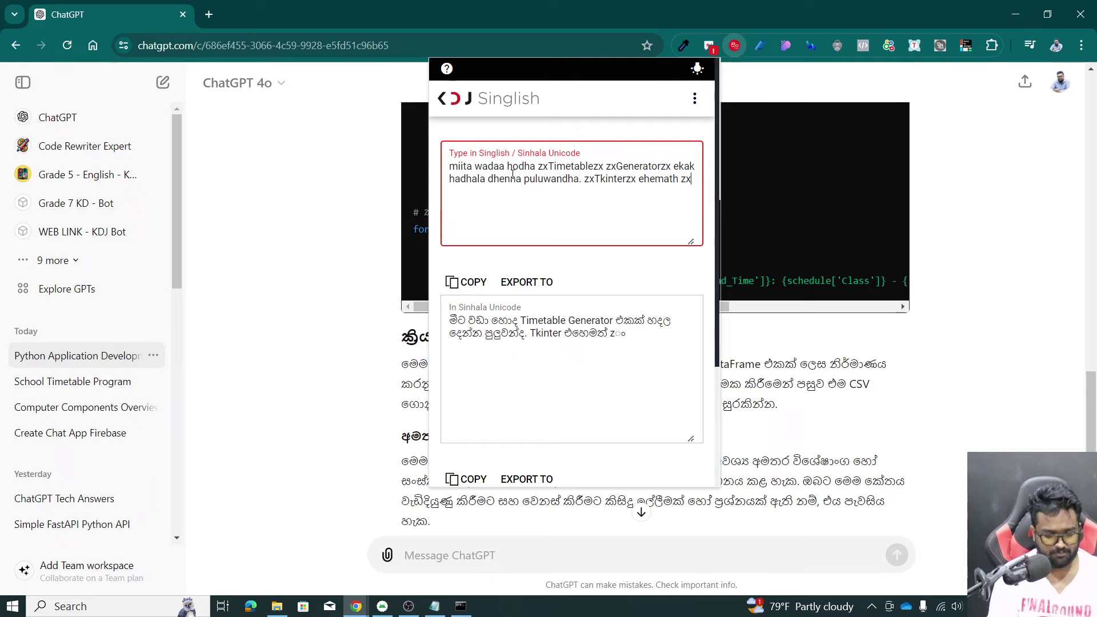
key("BackSpace")
key("BackSpace")
type("paavic")
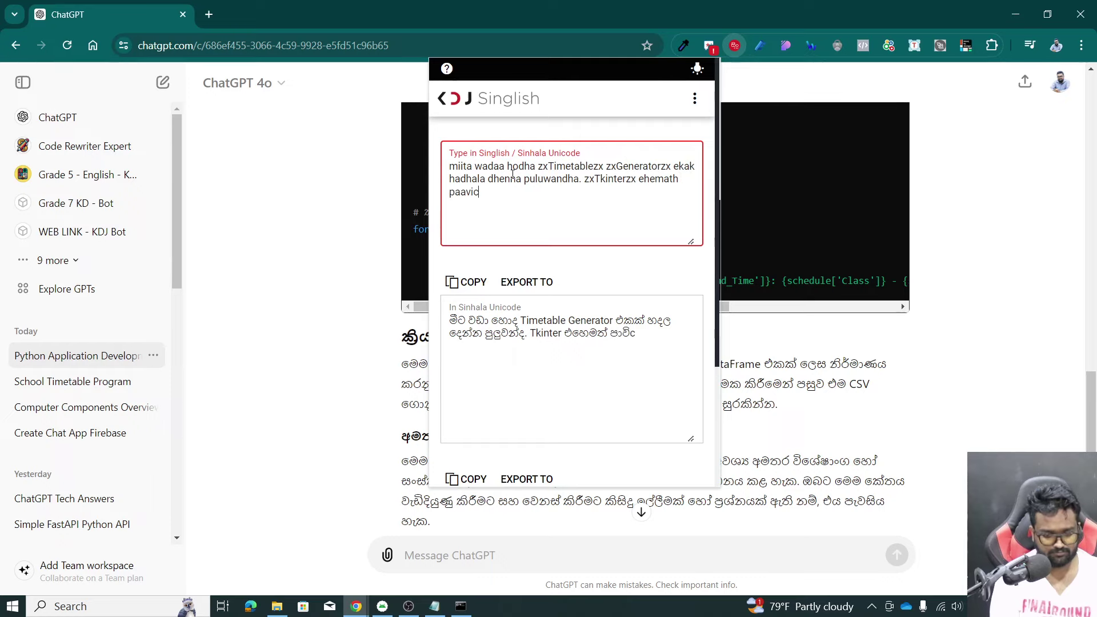
type("hchi karala. ")
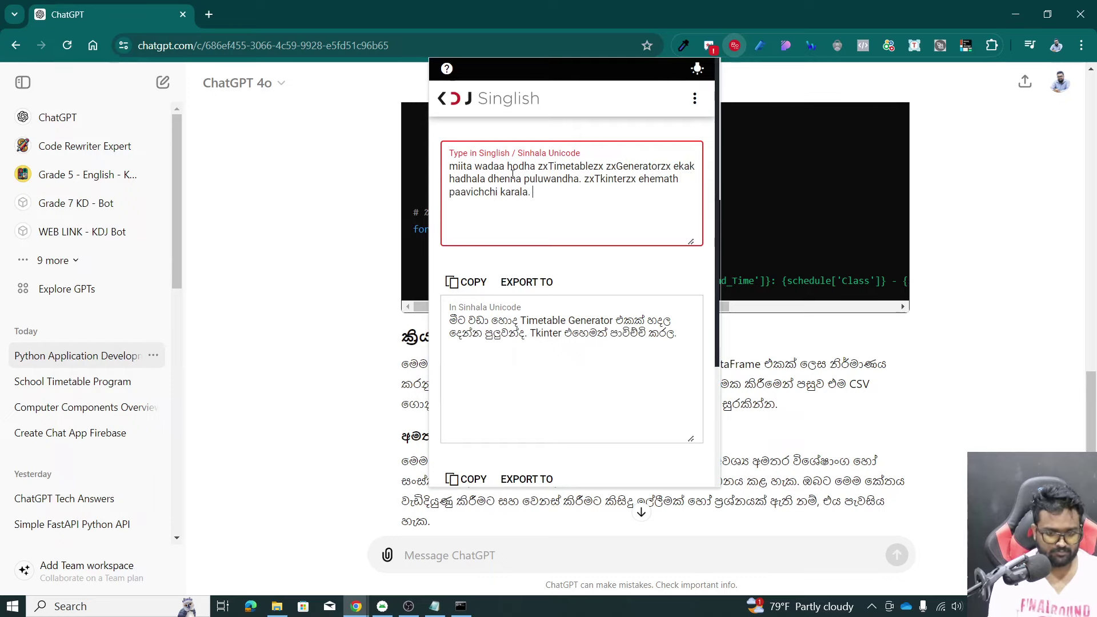
type("zxExcel")
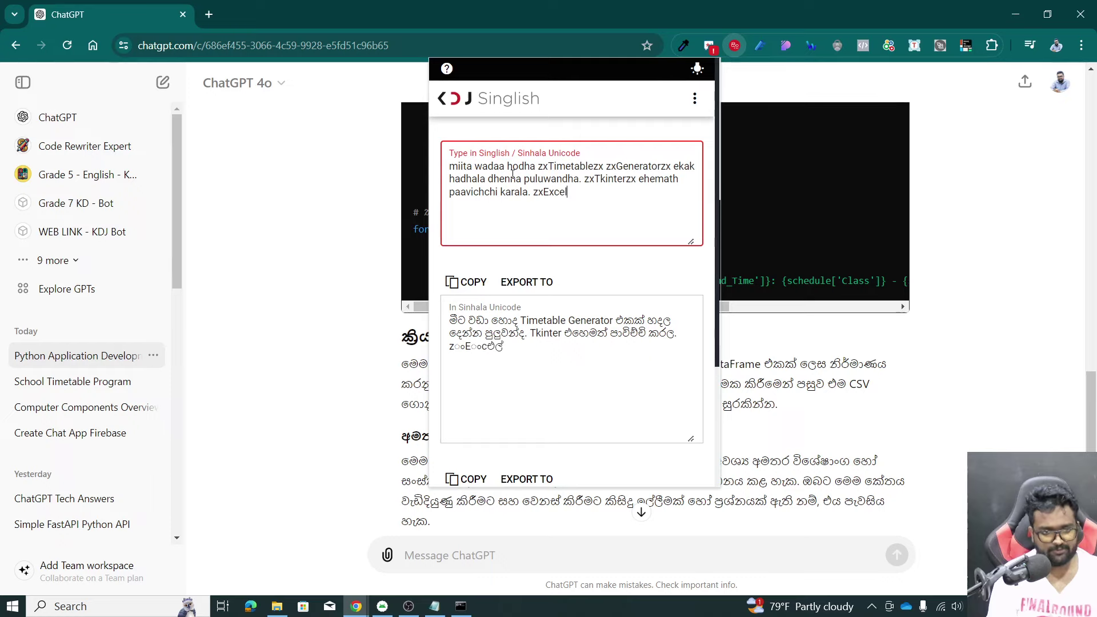
type("zx wenuwata, ")
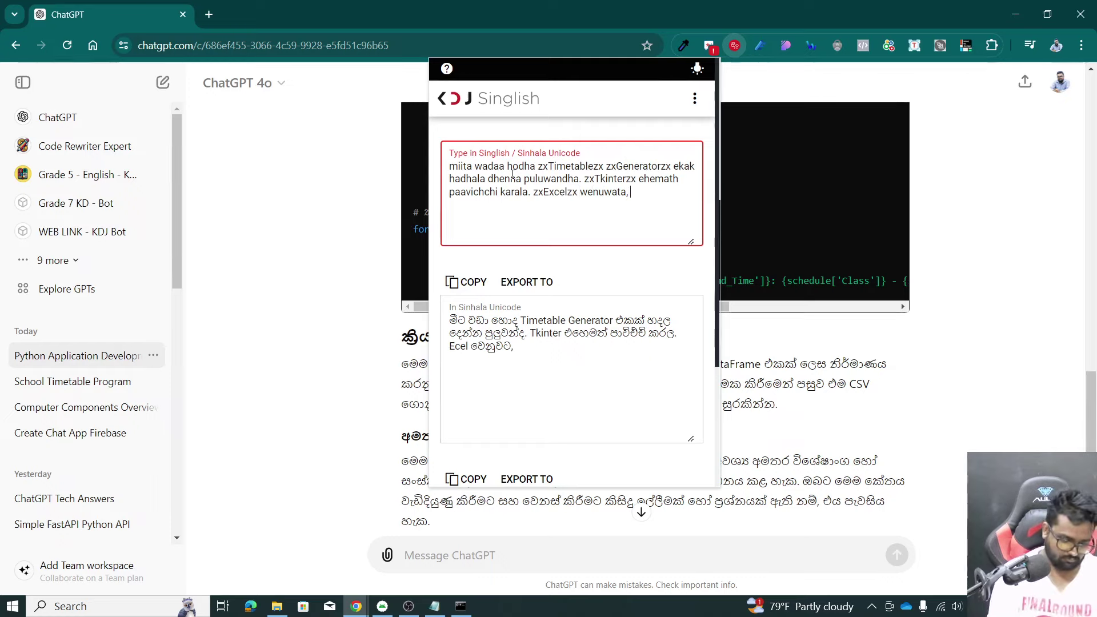
type("zxSq")
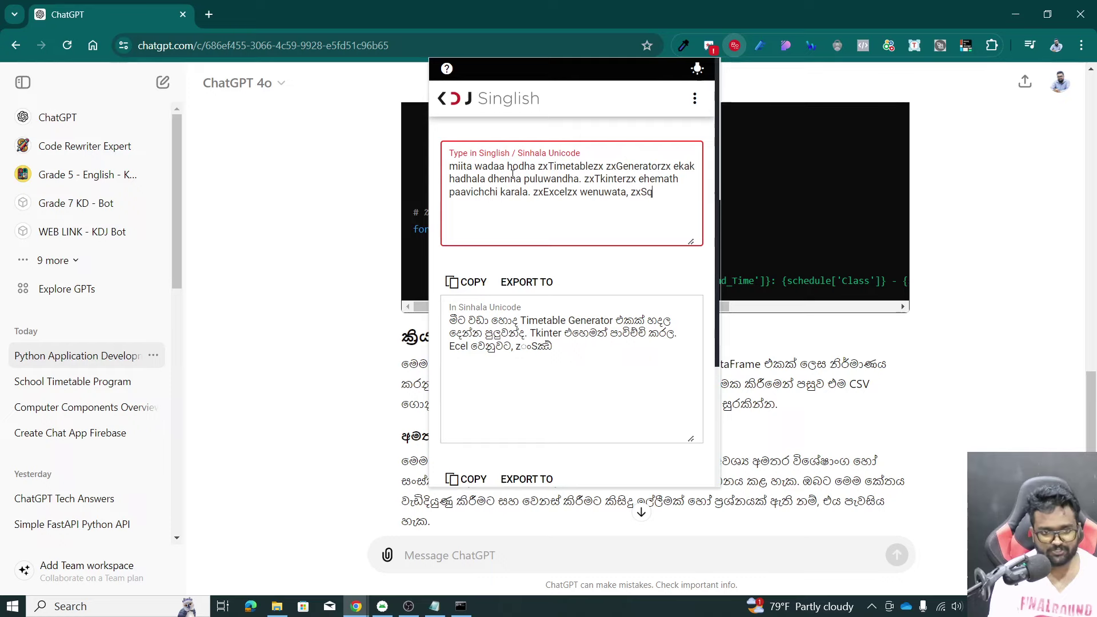
type("QL")
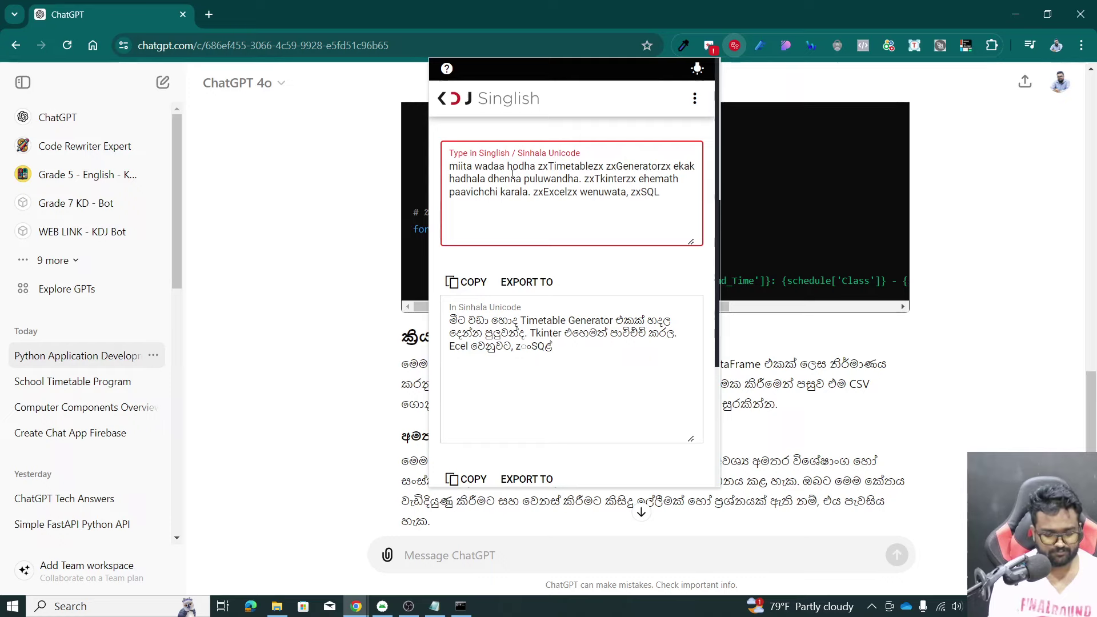
type("itezx wagee ")
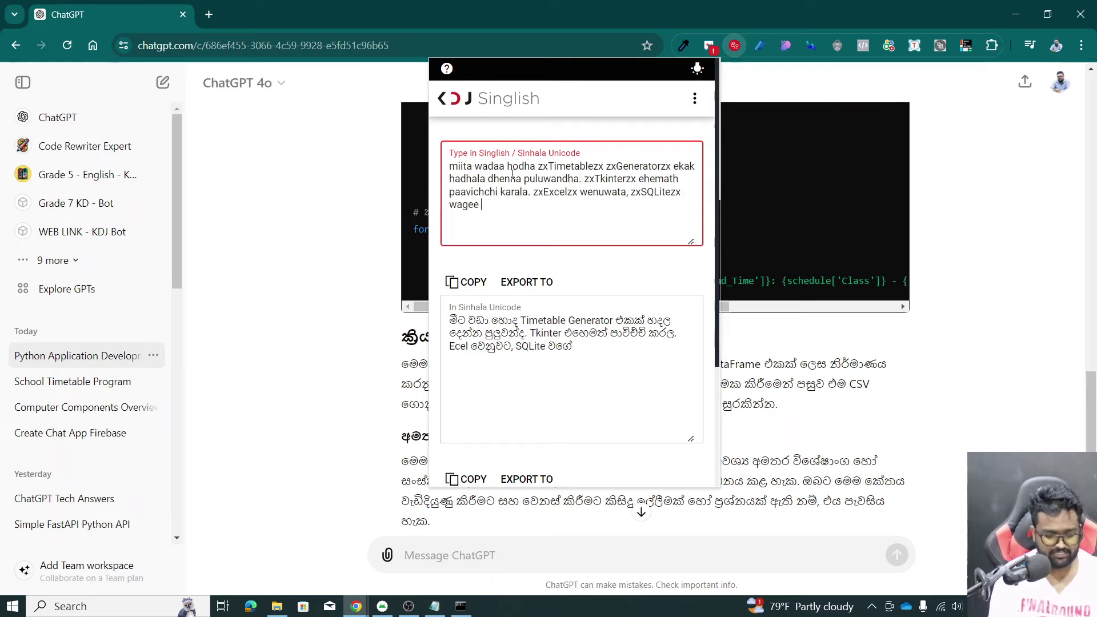
type("zxDatabasez")
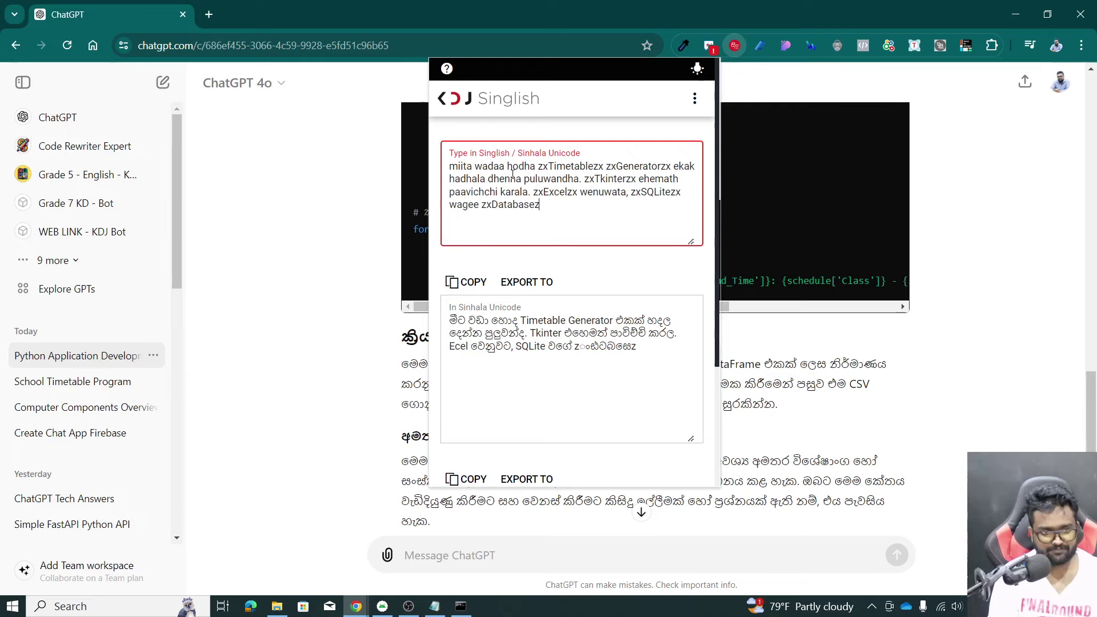
type("x ekak paav")
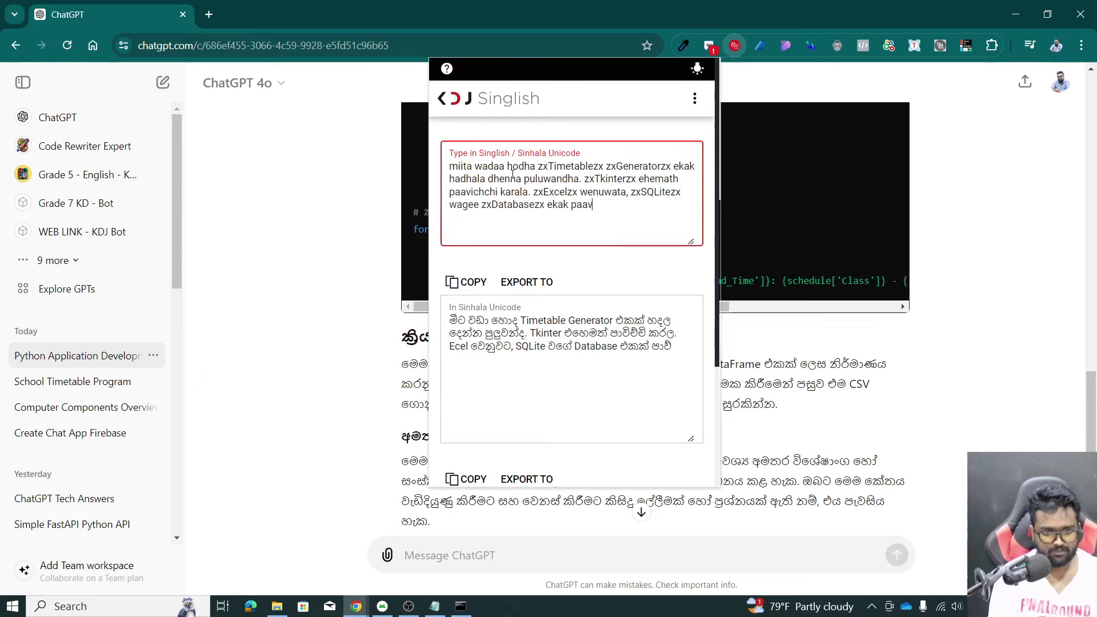
type("ichchikaraoth ")
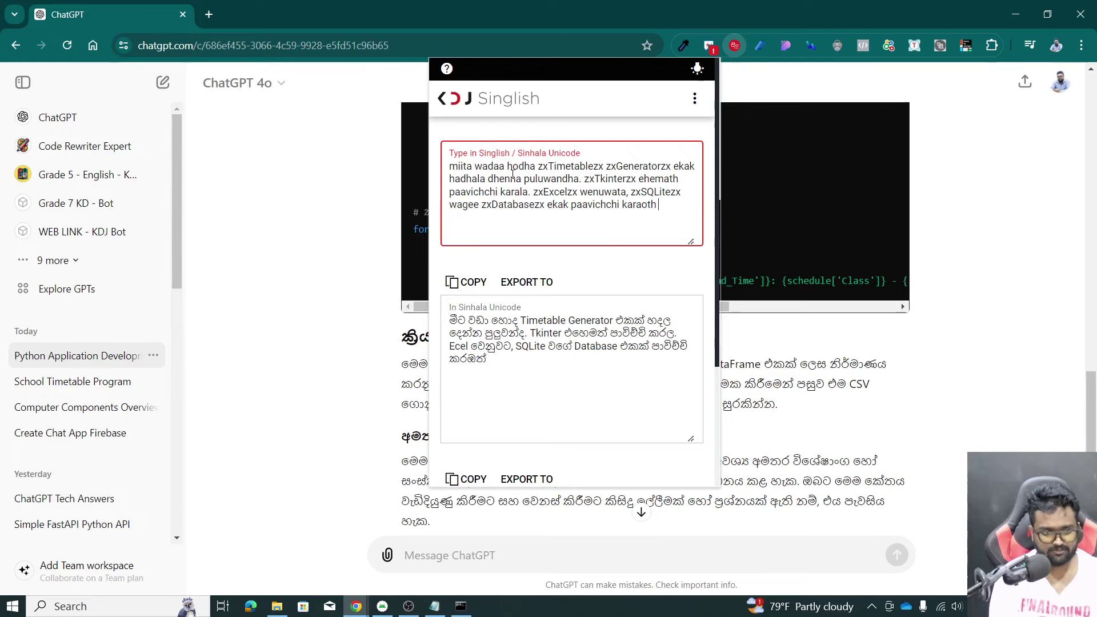
type("hodhayi.")
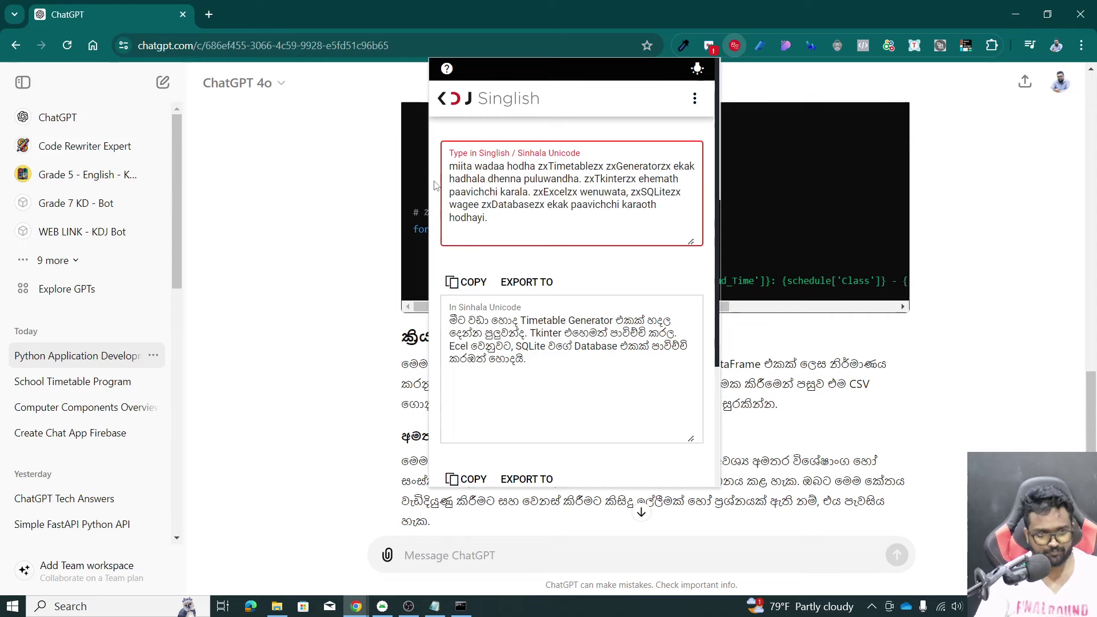
left_click(454, 347)
Step: Copy the converted Sinhala request, paste it into ChatGPT and send it
left_click(466, 478)
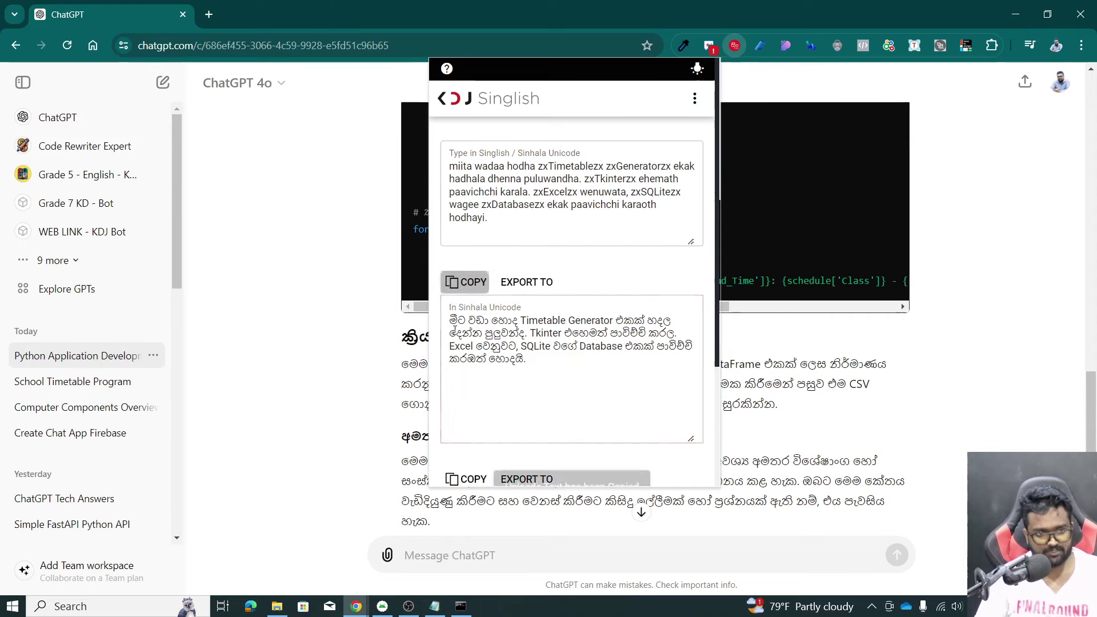
left_click(478, 553)
key("ctrl+v")
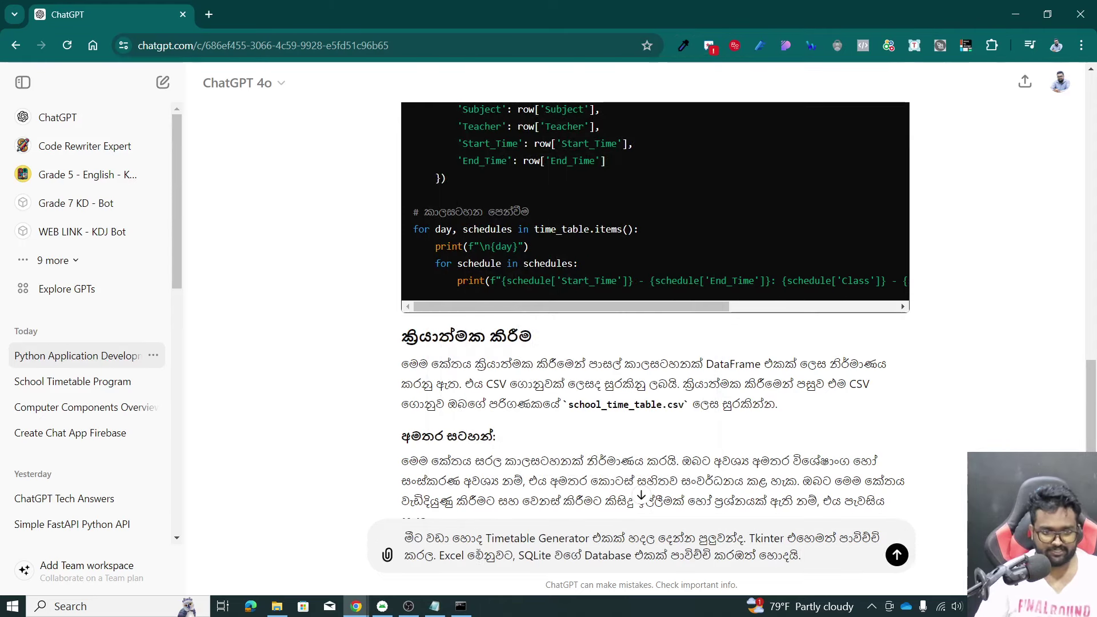
key("Return")
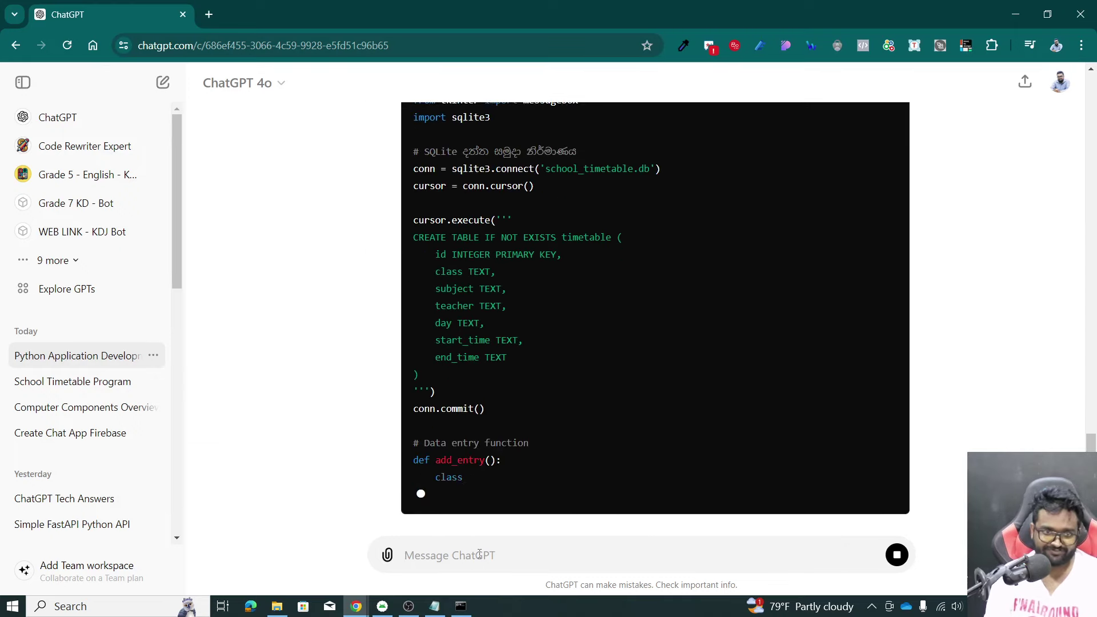
Step: Scroll through the streaming reply containing the Tkinter and SQLite timetable code
scroll(592, 364, "up", 3)
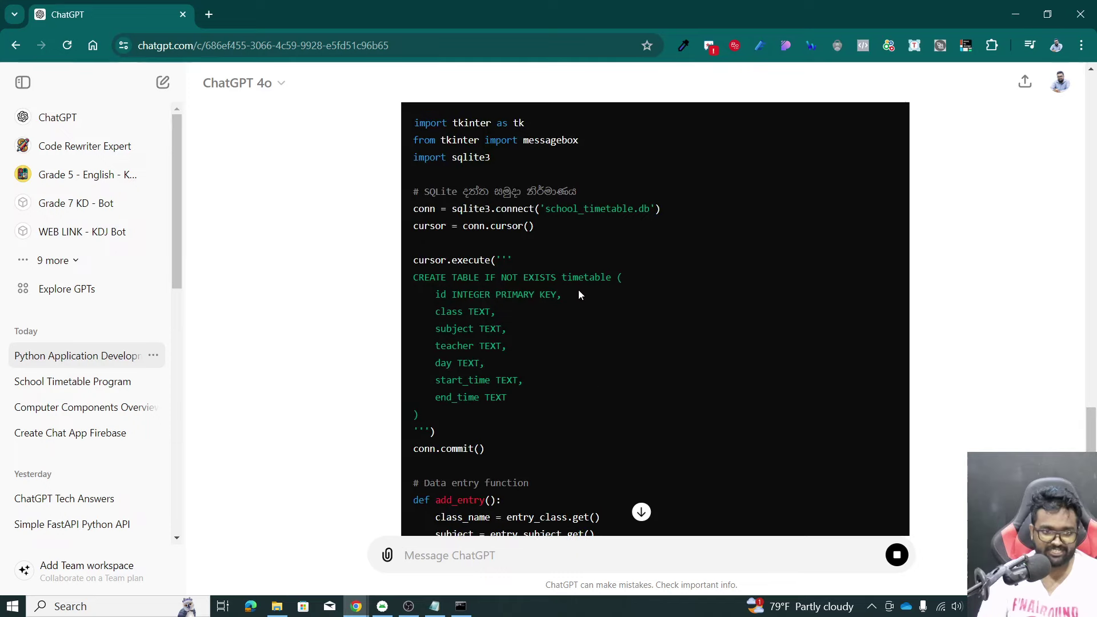
scroll(578, 289, "down", 1)
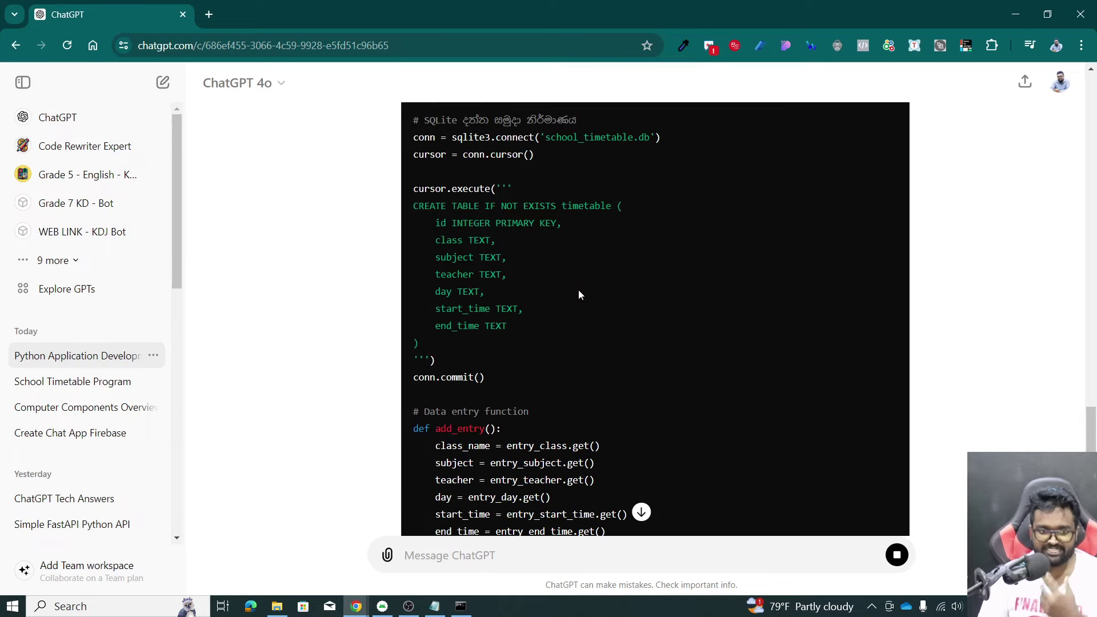
scroll(578, 289, "down", 2)
scroll(578, 289, "down", 2)
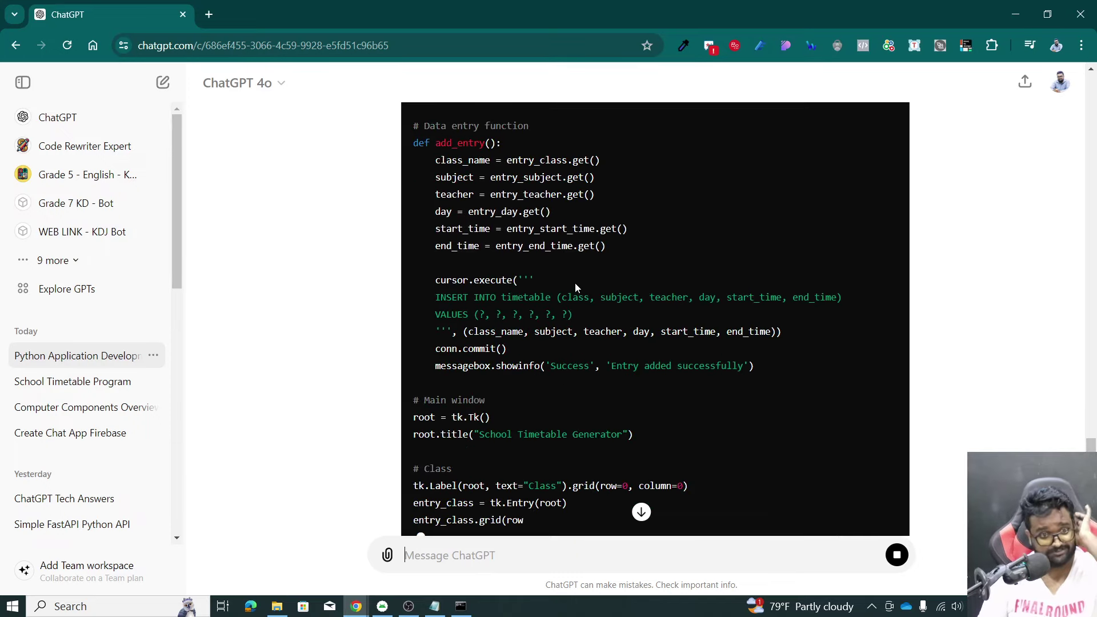
scroll(574, 283, "down", 1)
scroll(574, 283, "down", 1)
scroll(569, 291, "down", 1)
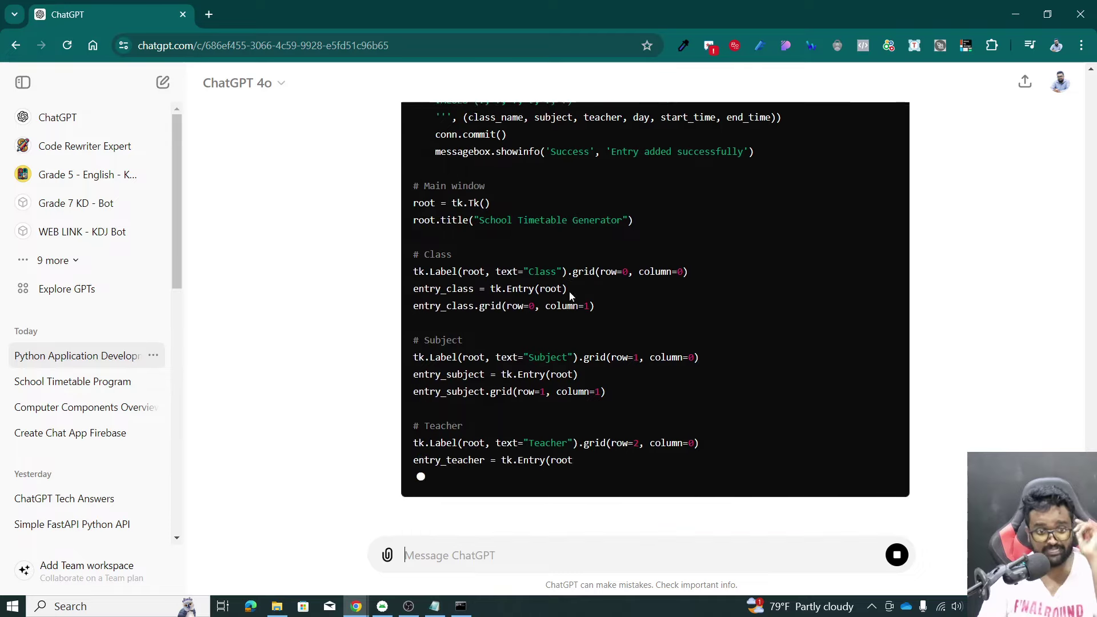
Step: Set aside the prompt note and open main.py from KDJTimetable in Notepad
key("alt+Tab")
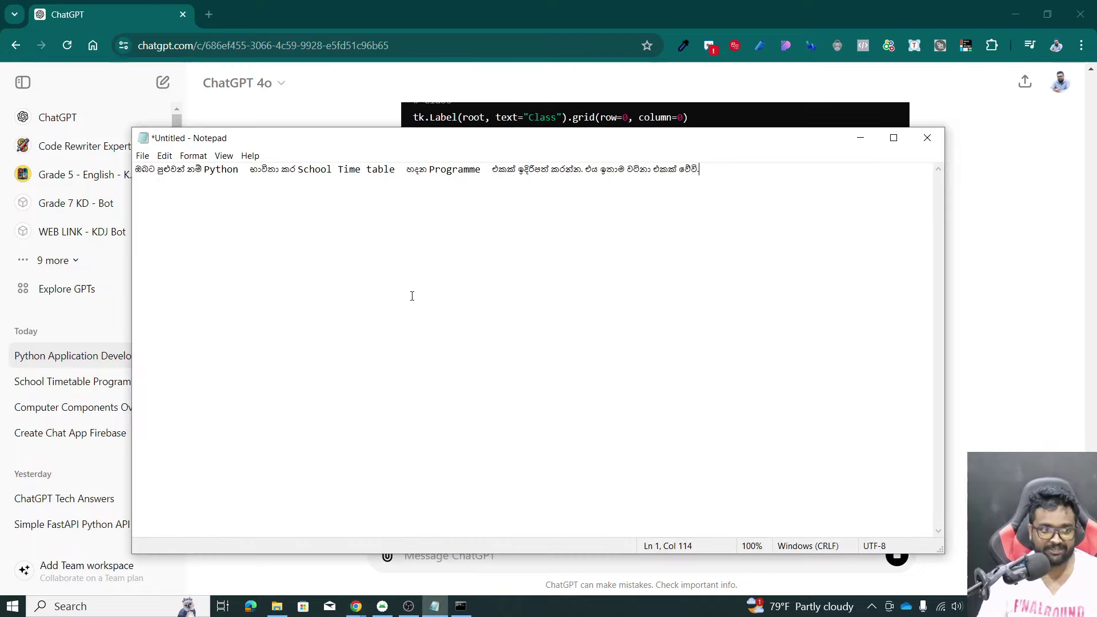
left_click(861, 137)
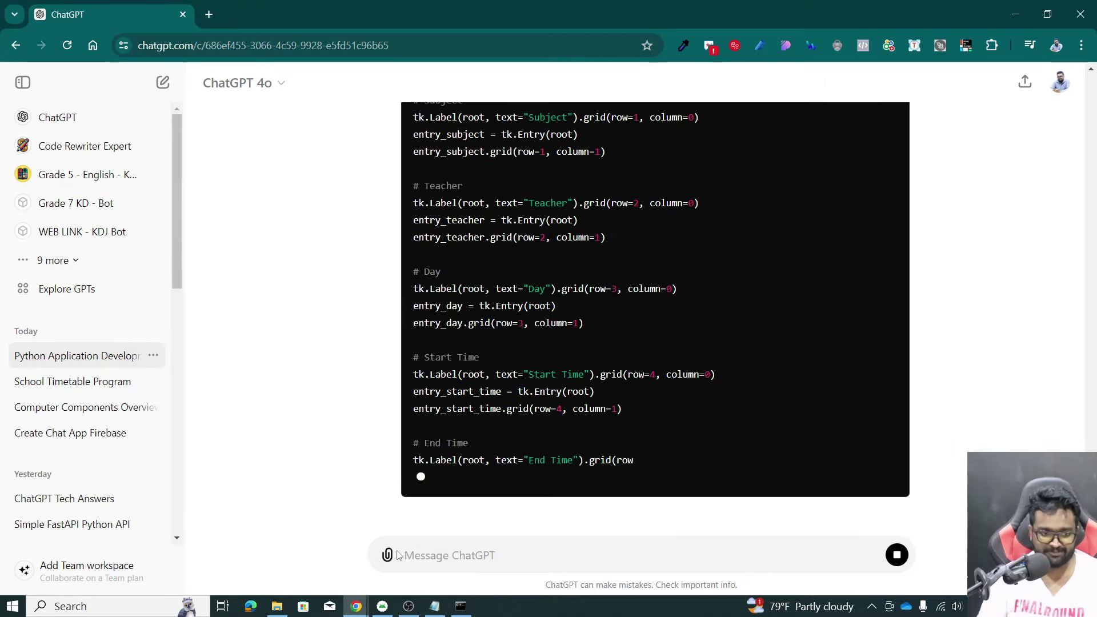
left_click(276, 605)
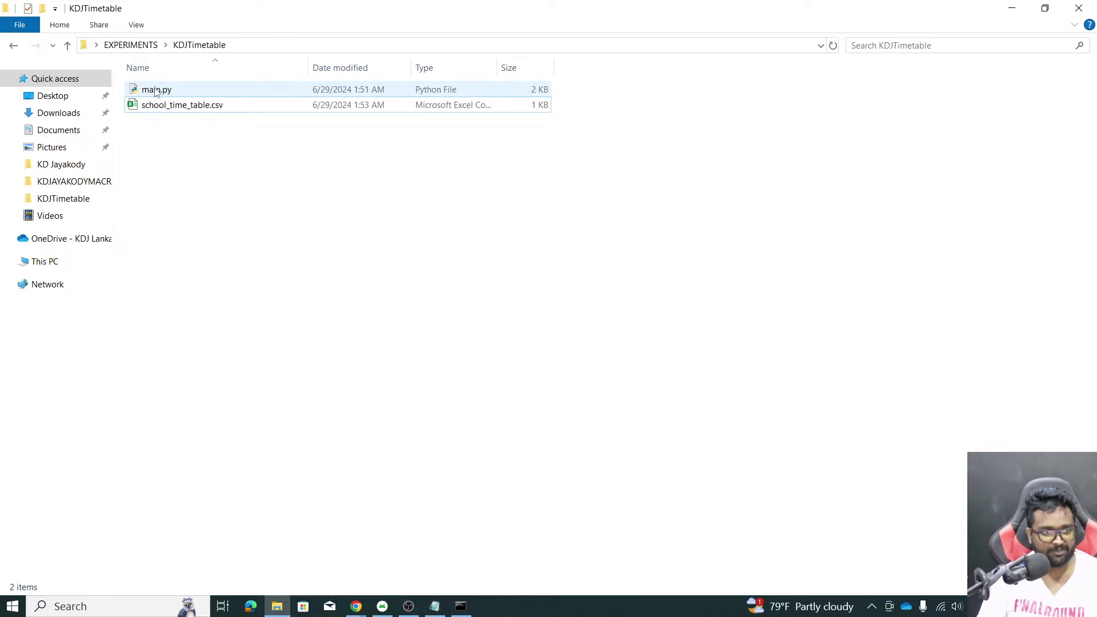
right_click(153, 90)
mouse_move(198, 211)
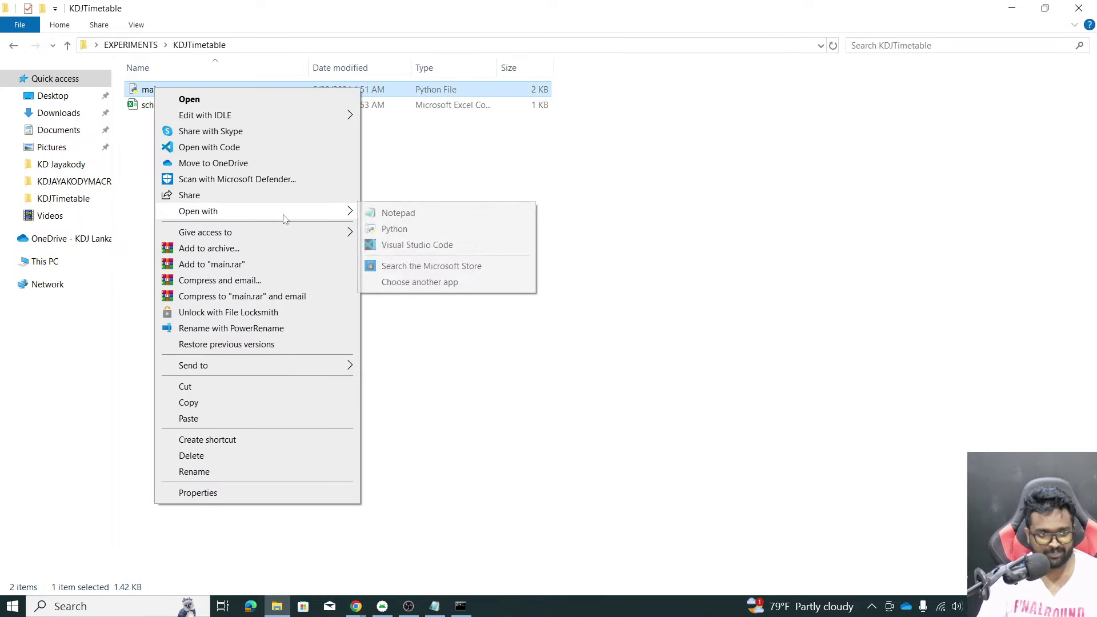
left_click(398, 213)
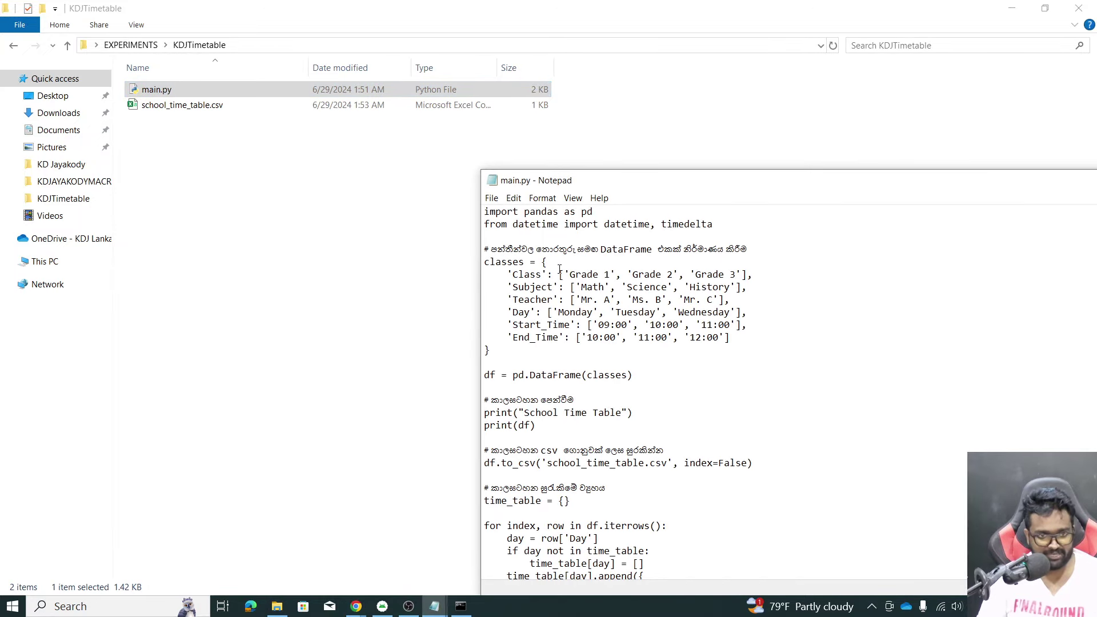
Step: Look over main.py's Subject data, then minimize Notepad and File Explorer
left_click(599, 287)
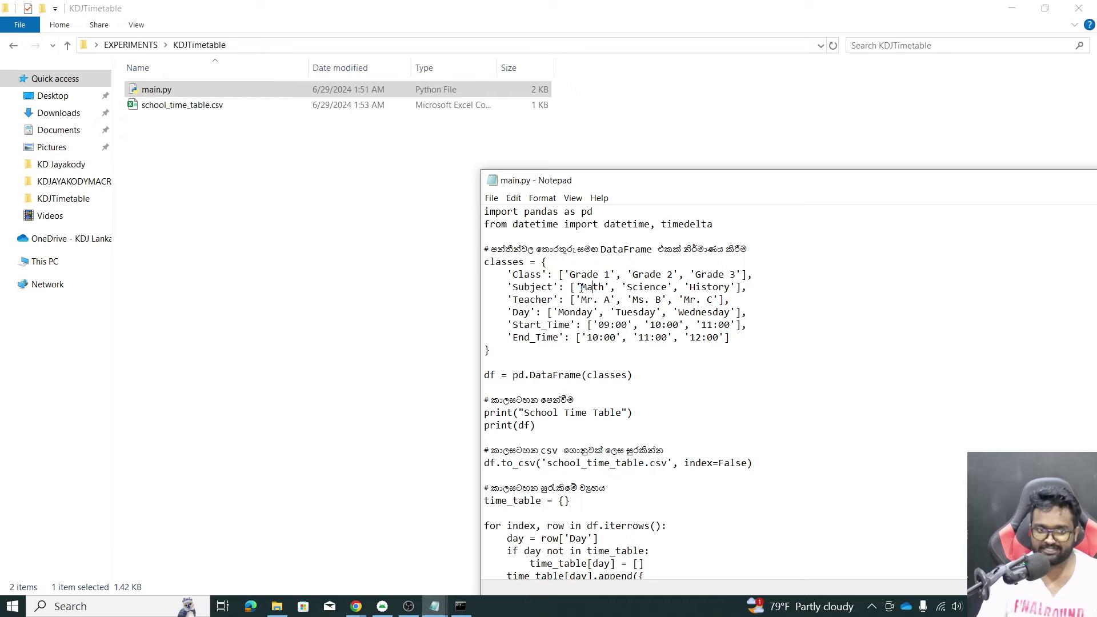
left_click_drag(771, 186, 450, 171)
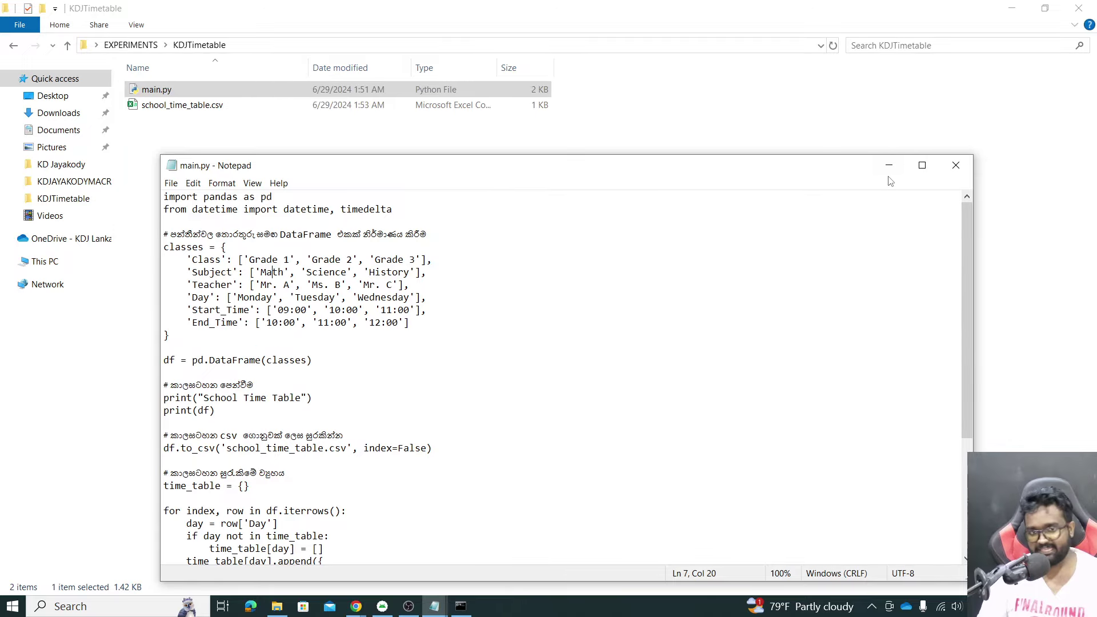
left_click(888, 165)
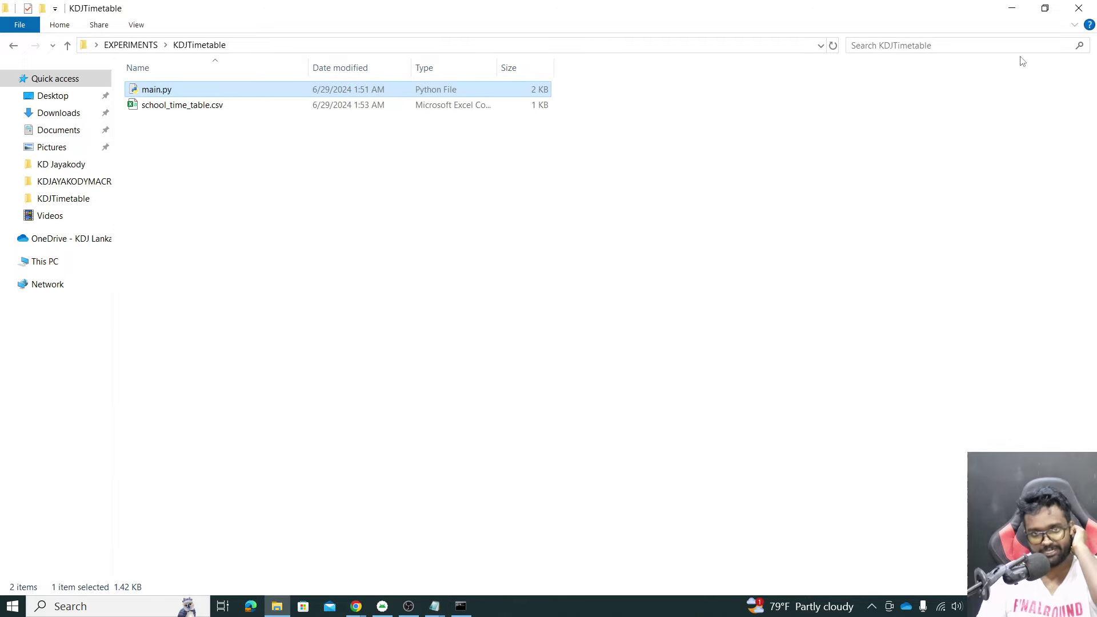
left_click(1011, 8)
Step: Copy ChatGPT's Tkinter and SQLite timetable code into main.py in Notepad
scroll(674, 309, "up", 5)
scroll(674, 308, "up", 4)
scroll(674, 308, "up", 6)
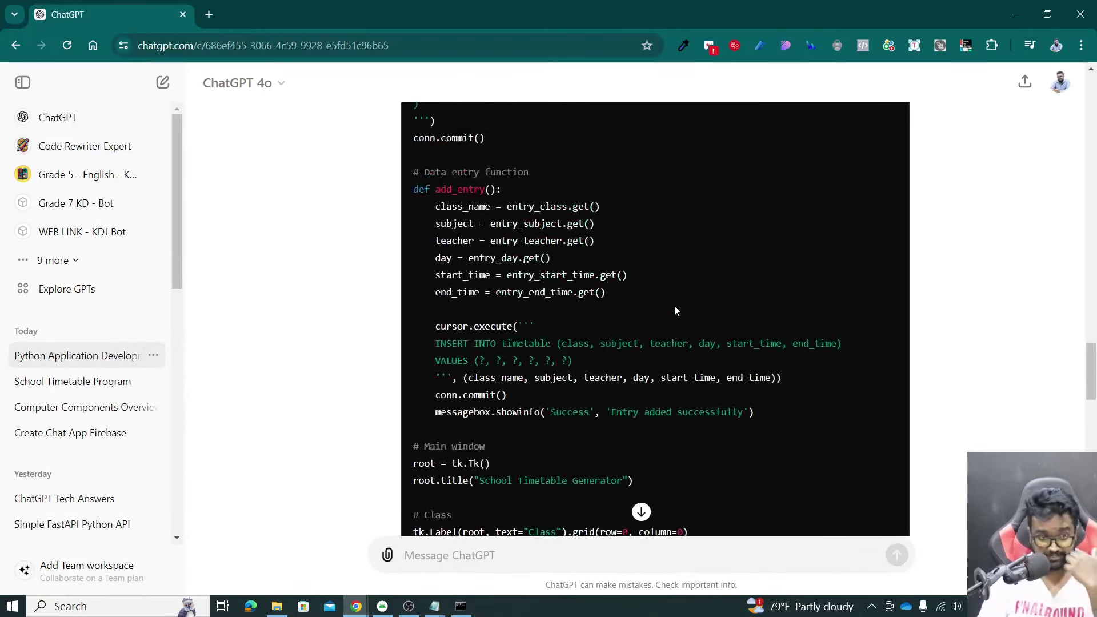
scroll(674, 308, "up", 4)
scroll(674, 310, "up", 6)
scroll(674, 311, "down", 3)
scroll(685, 320, "down", 1)
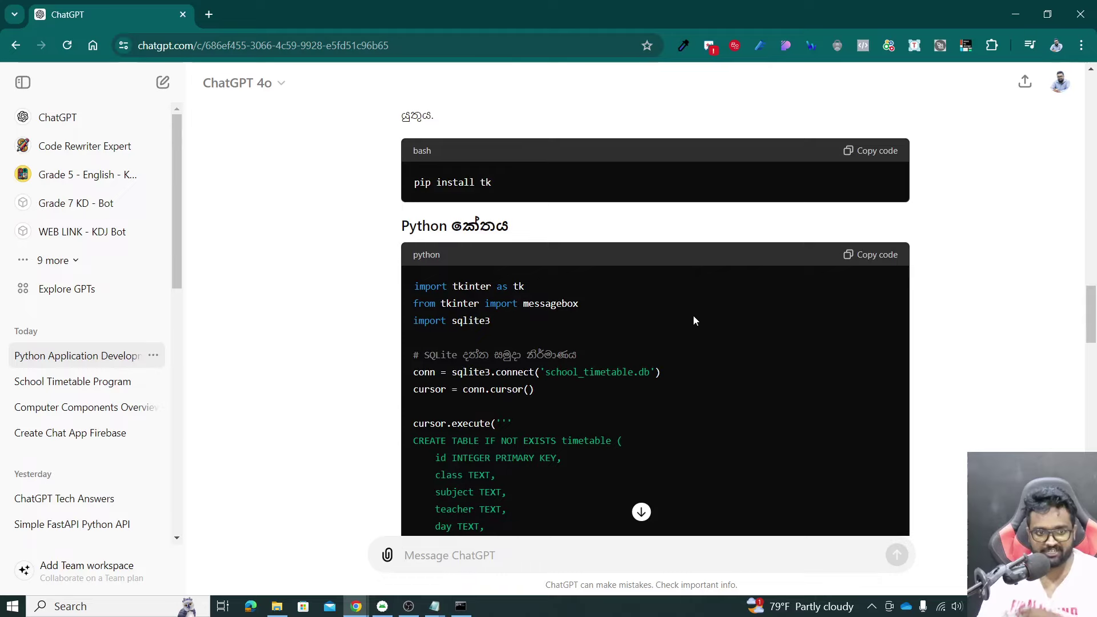
scroll(692, 331, "down", 8)
scroll(693, 330, "down", 3)
scroll(693, 330, "up", 6)
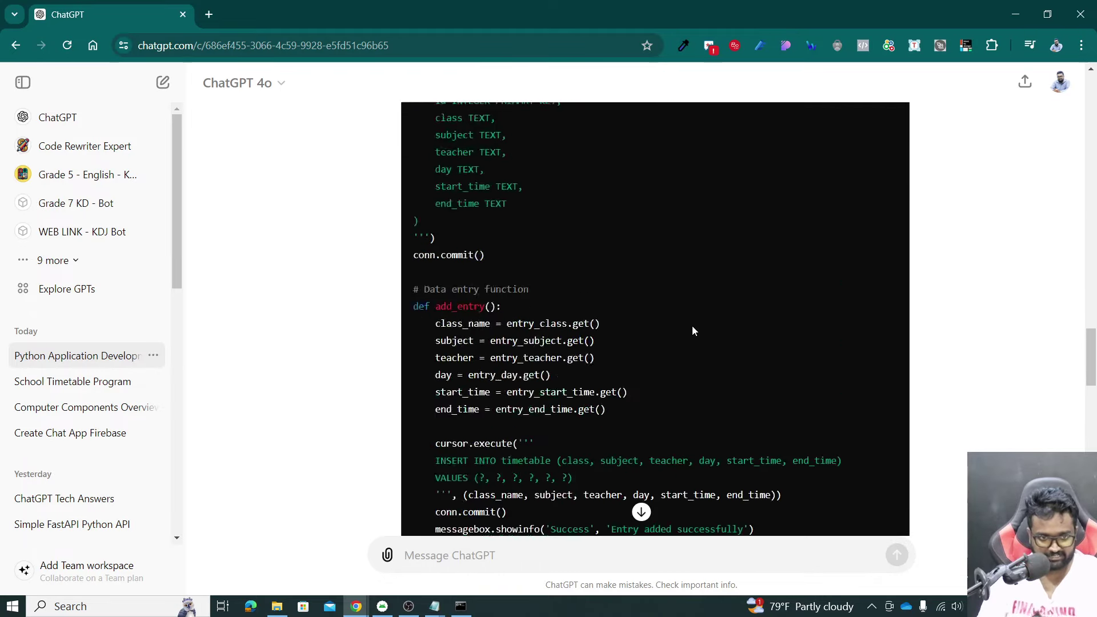
scroll(693, 330, "up", 6)
scroll(692, 331, "up", 3)
left_click(859, 468)
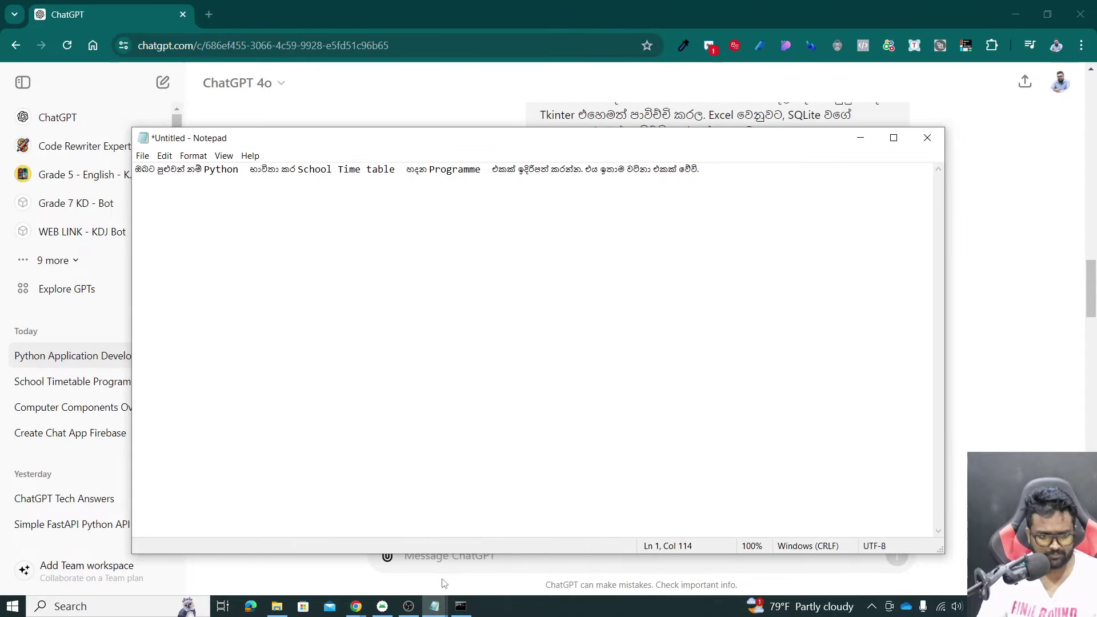
left_click(506, 549)
scroll(496, 356, "down", 15)
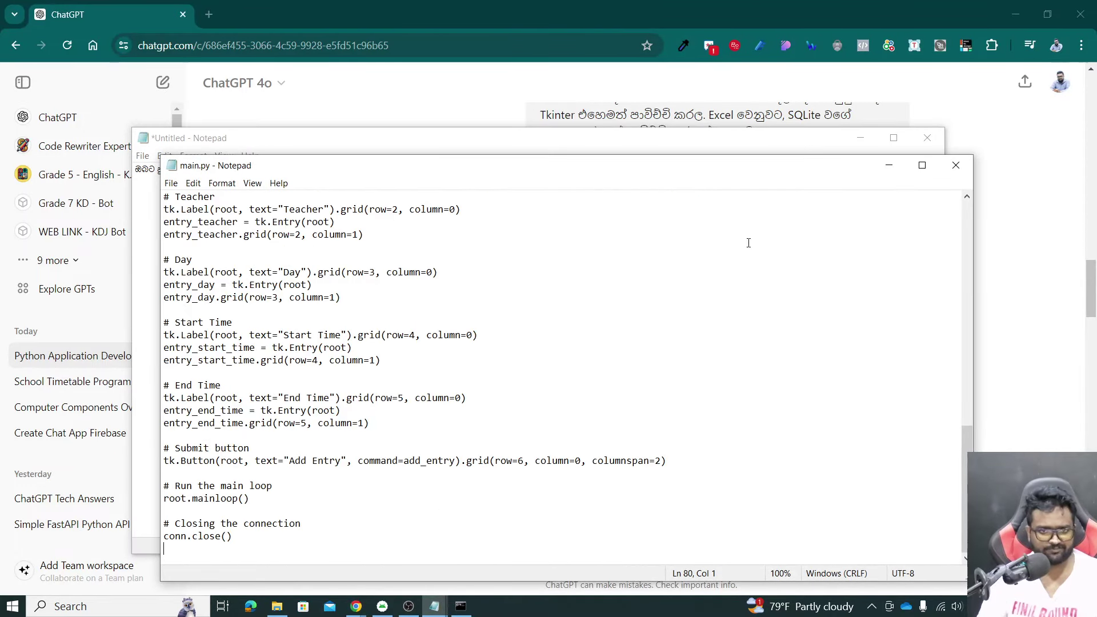
Step: Discard the untitled prompt note without saving, close main.py, and return to Command Prompt
left_click(927, 146)
left_click(572, 306)
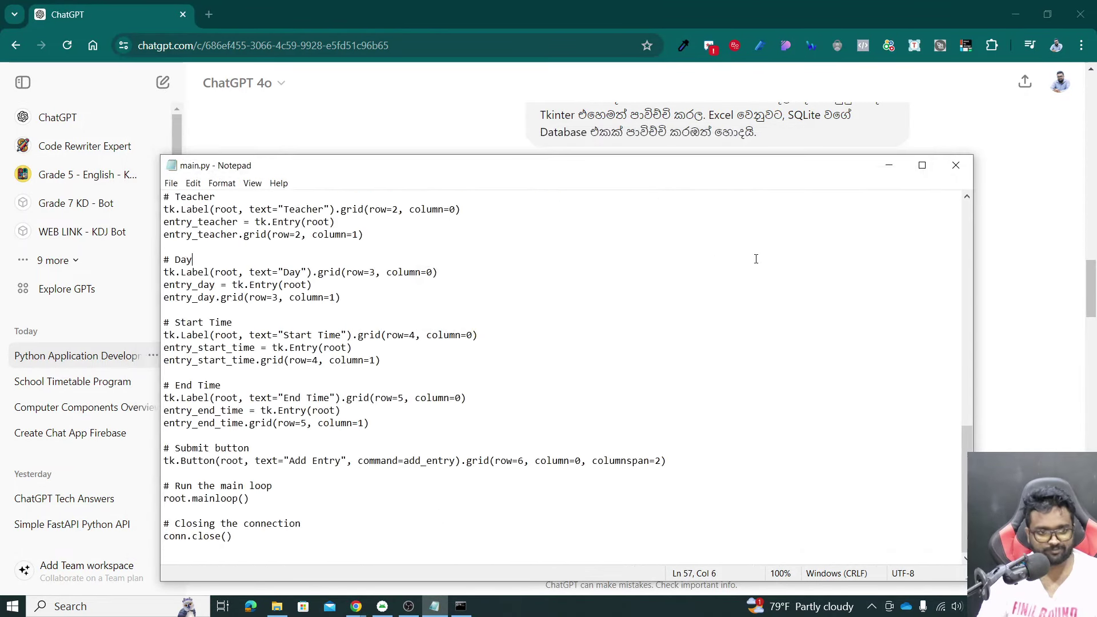
left_click(527, 263)
left_click(955, 165)
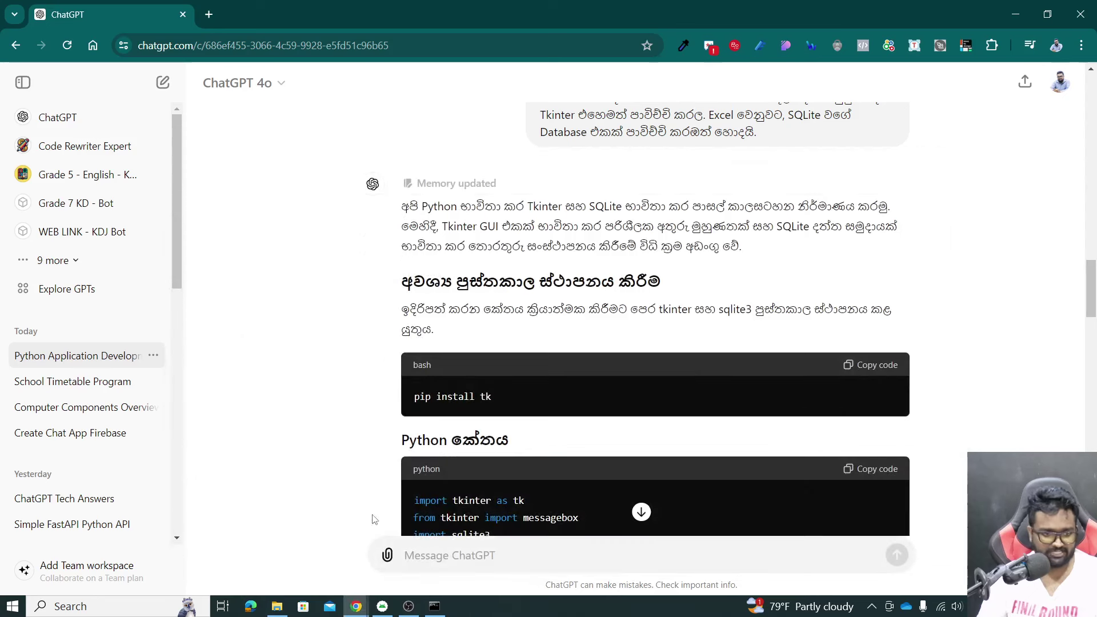
left_click(434, 606)
Step: Rerun python main.py and enlarge and centre the School Timetable Generator window
left_click(496, 369)
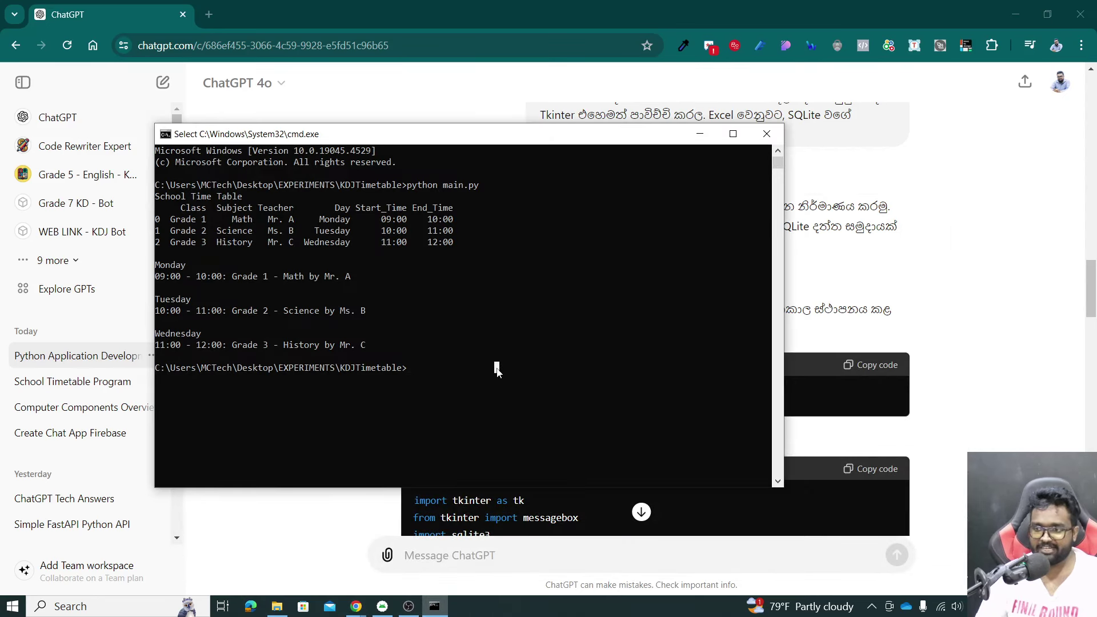
key("Escape")
key("Up")
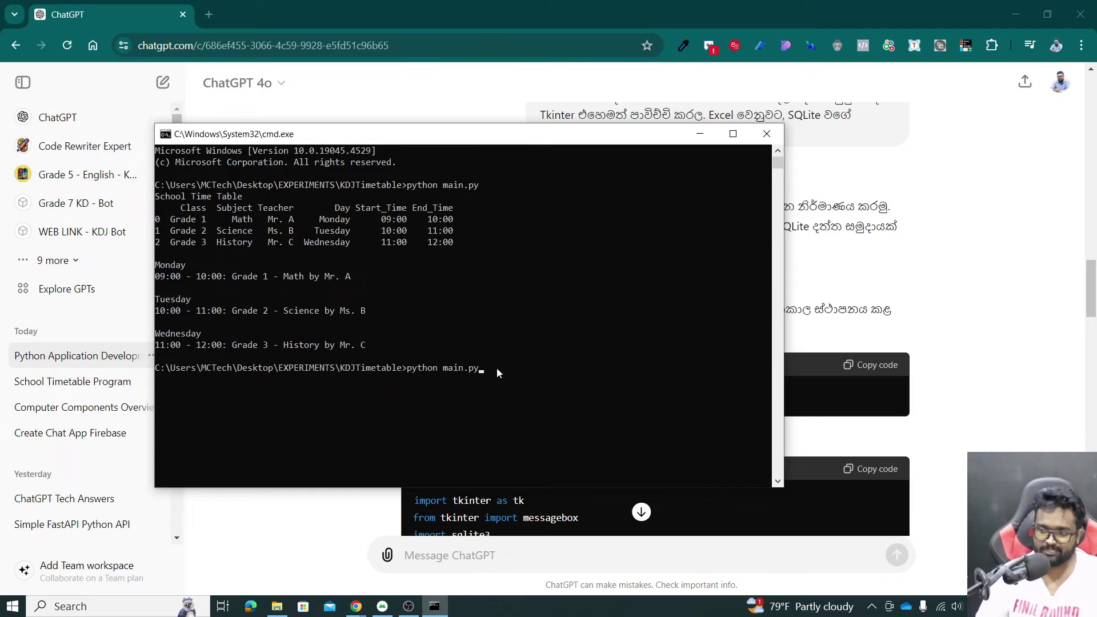
key("Return")
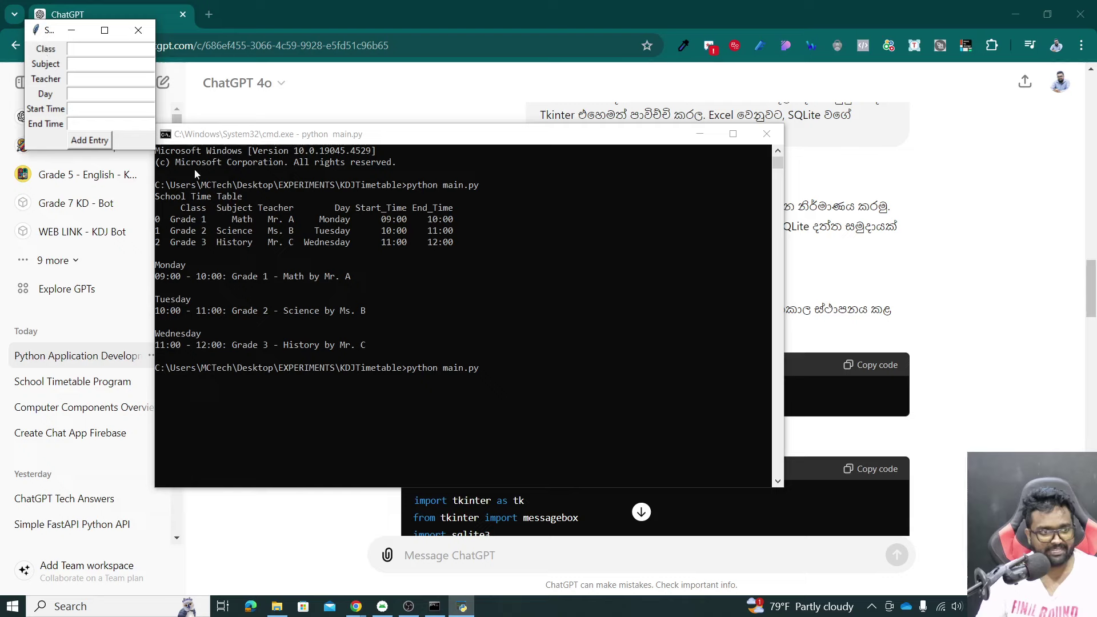
left_click_drag(154, 149, 225, 201)
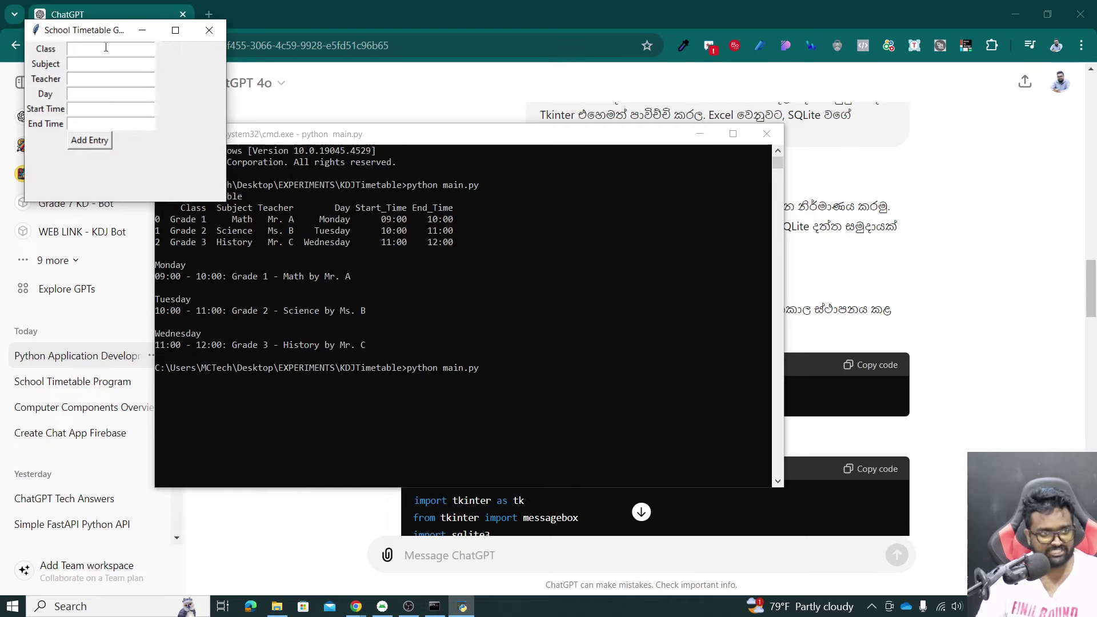
left_click_drag(102, 31, 367, 95)
Step: Enter Class A, Subject Math, the teacher's name, and Monday 11.00–11.30 in the form
left_click(360, 159)
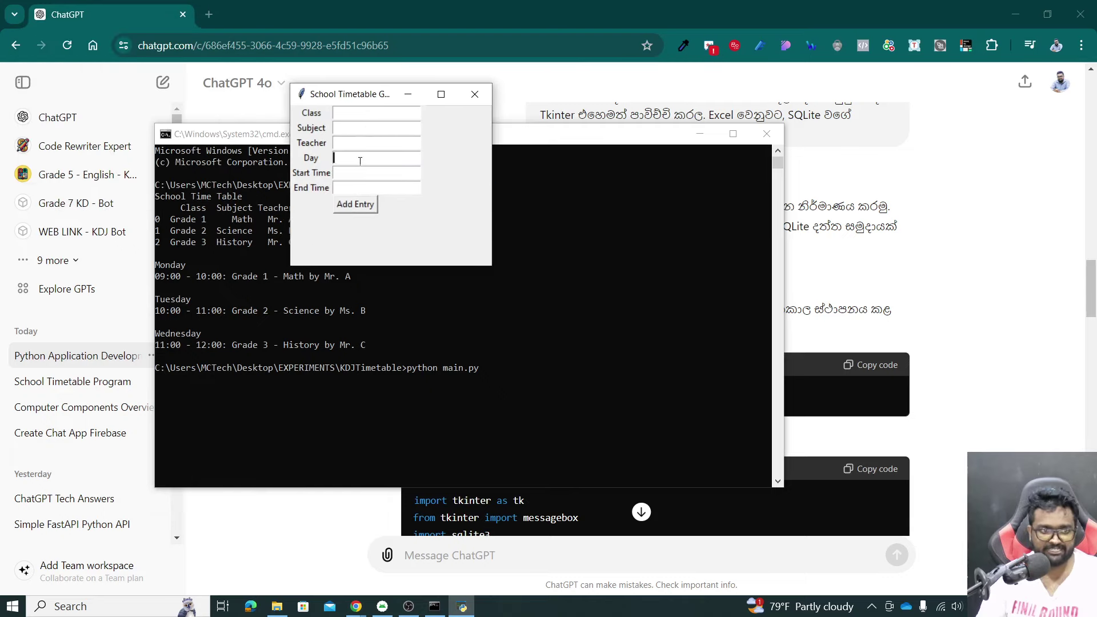
left_click(374, 115)
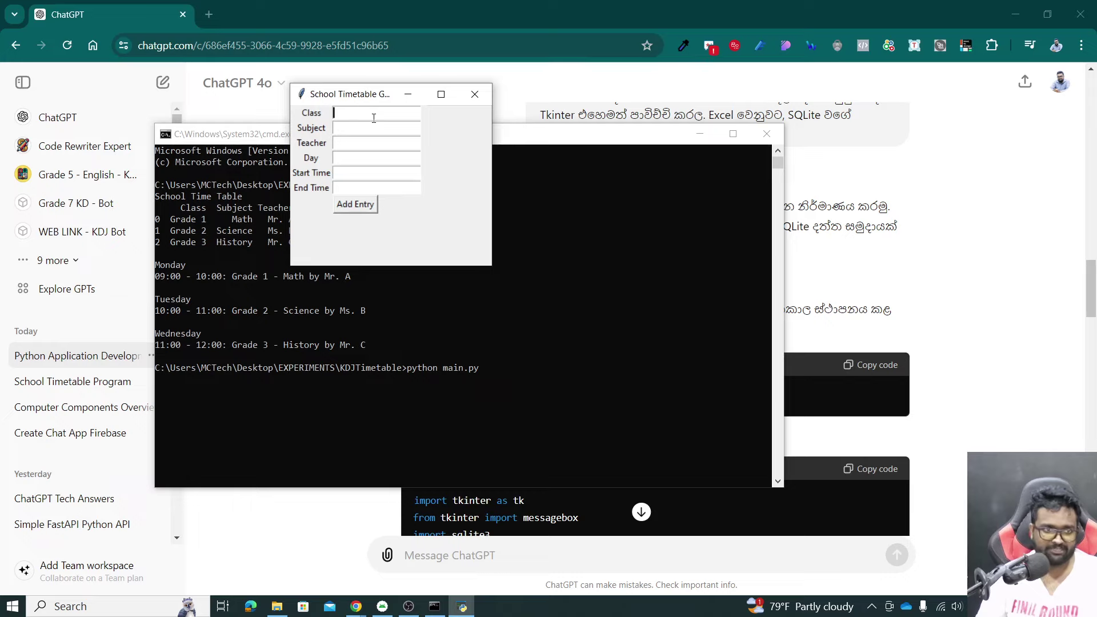
type("A")
left_click(370, 125)
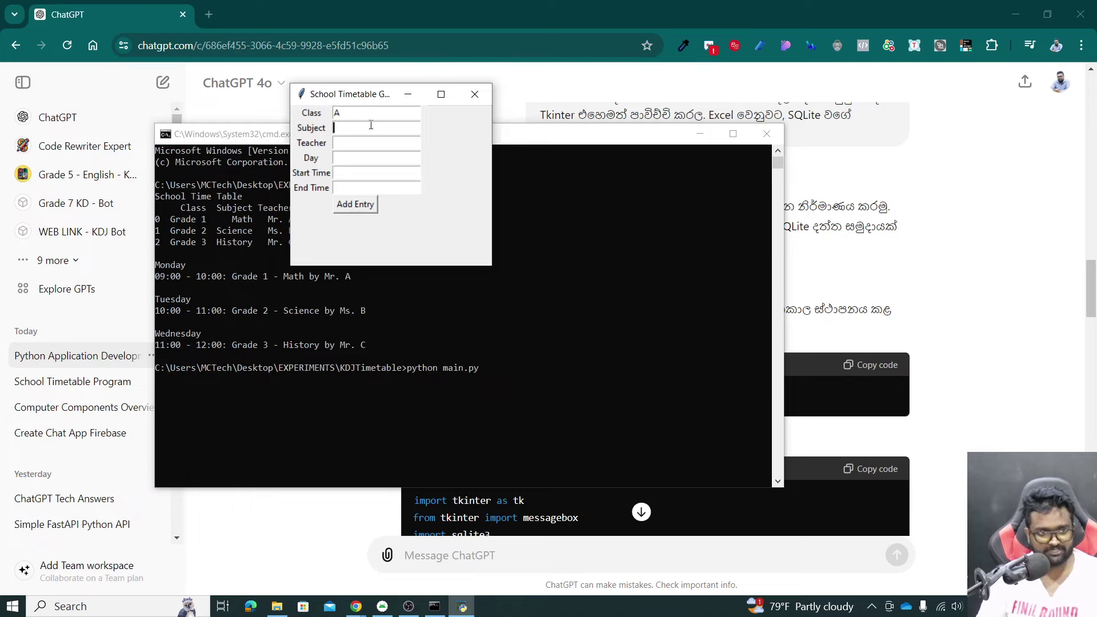
type("Math")
key("Tab")
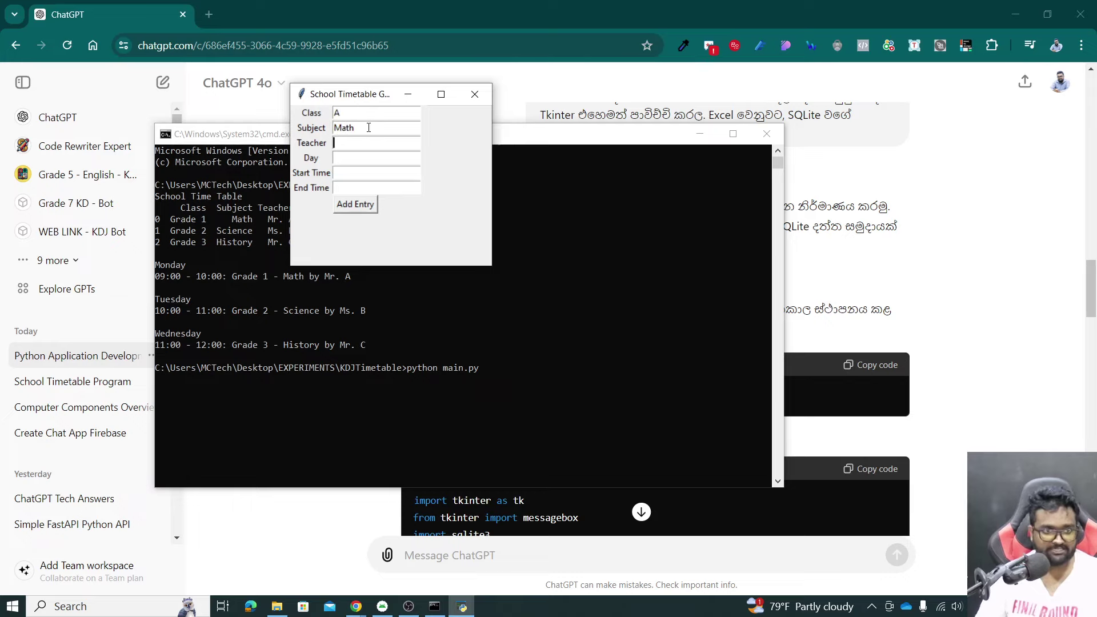
type("Mr.")
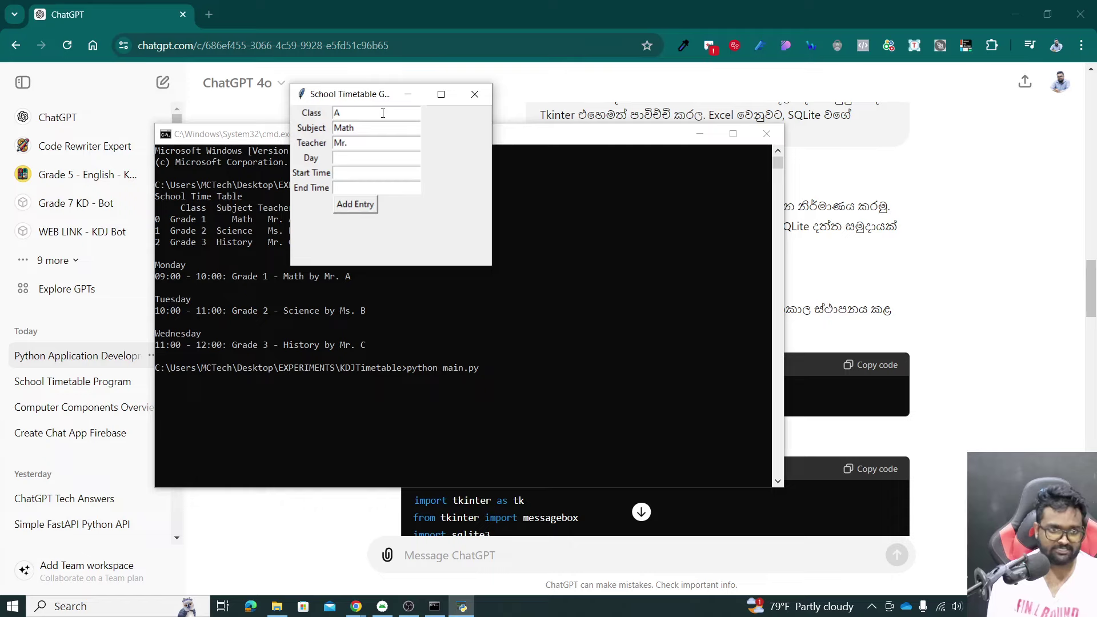
type(" Saman")
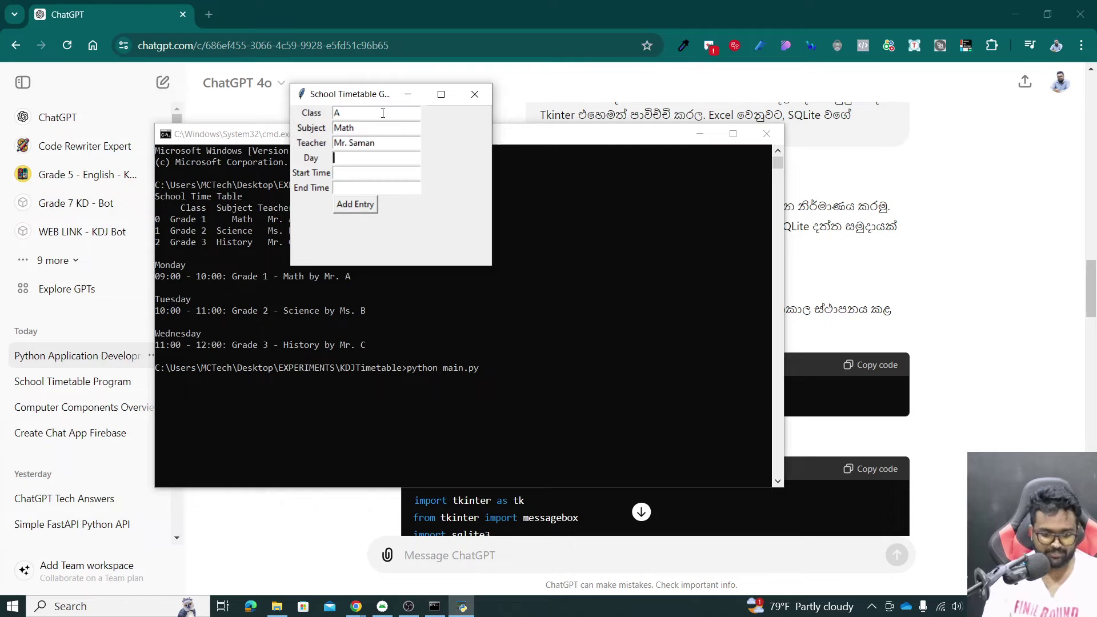
key("Tab")
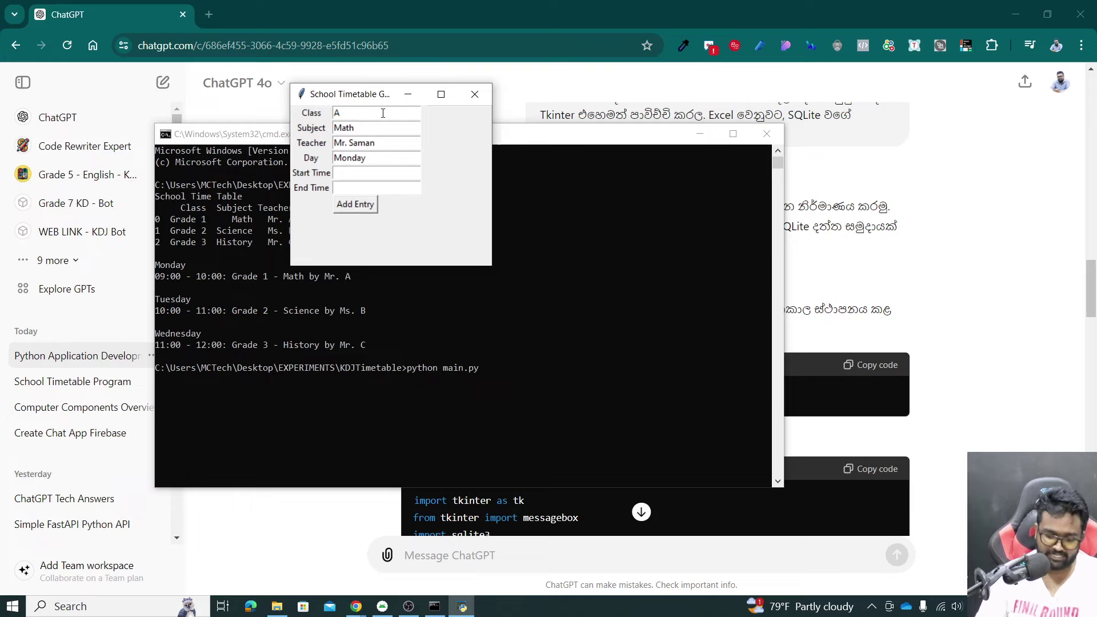
type("11")
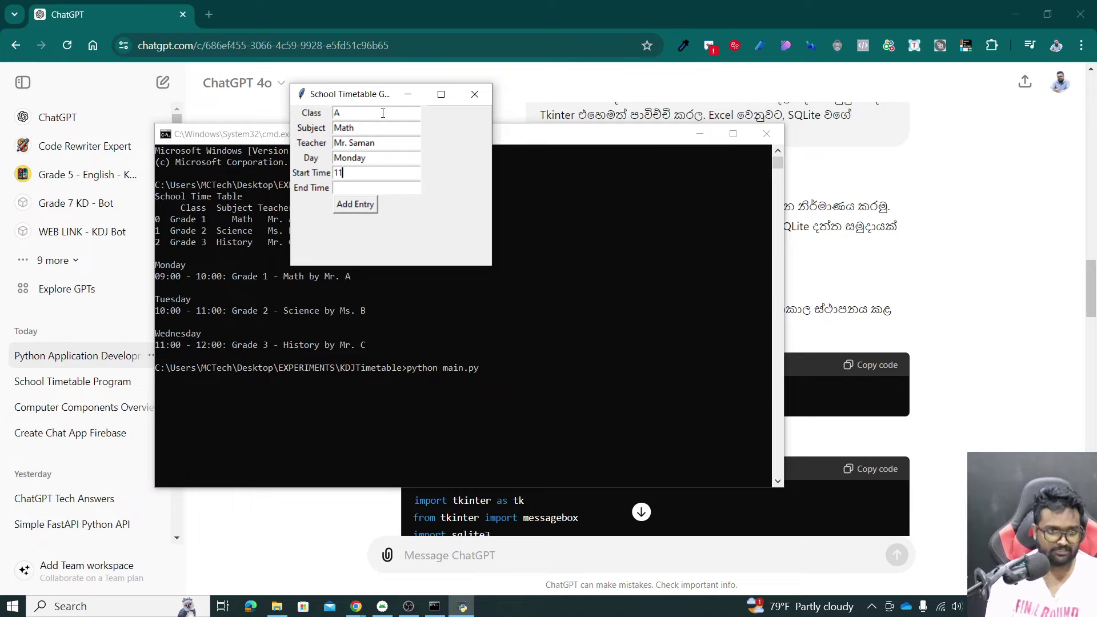
type("11")
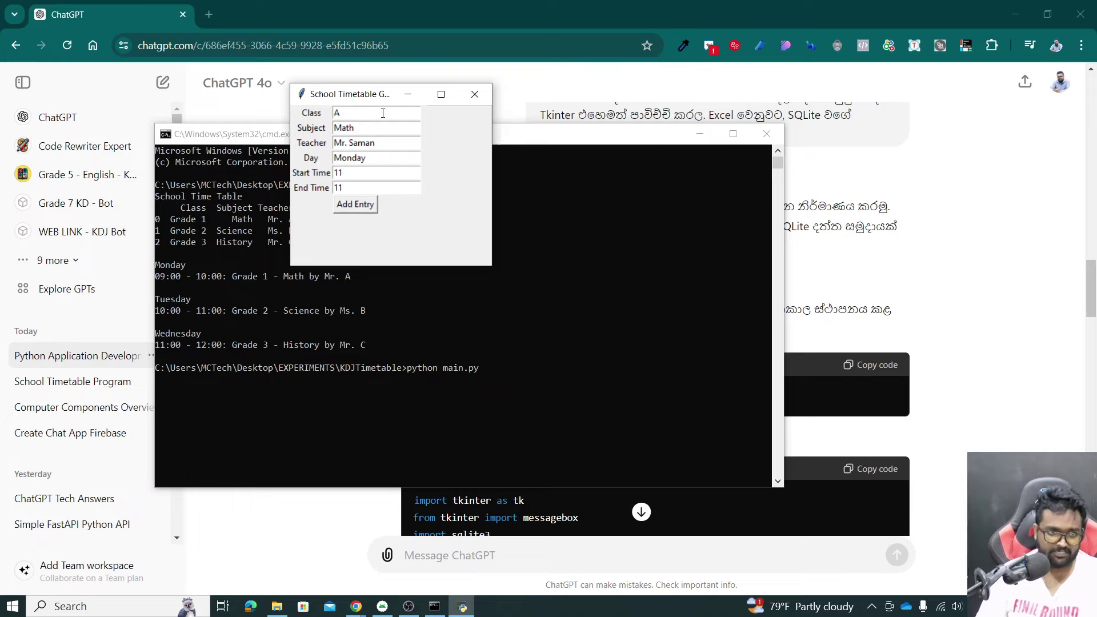
type(".30")
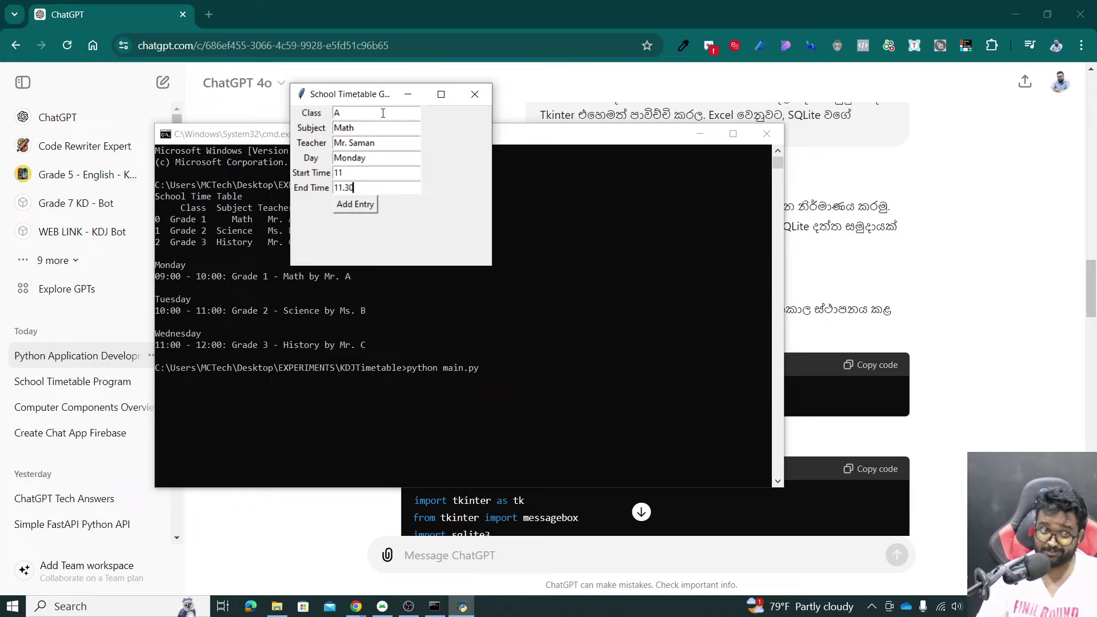
type(".0")
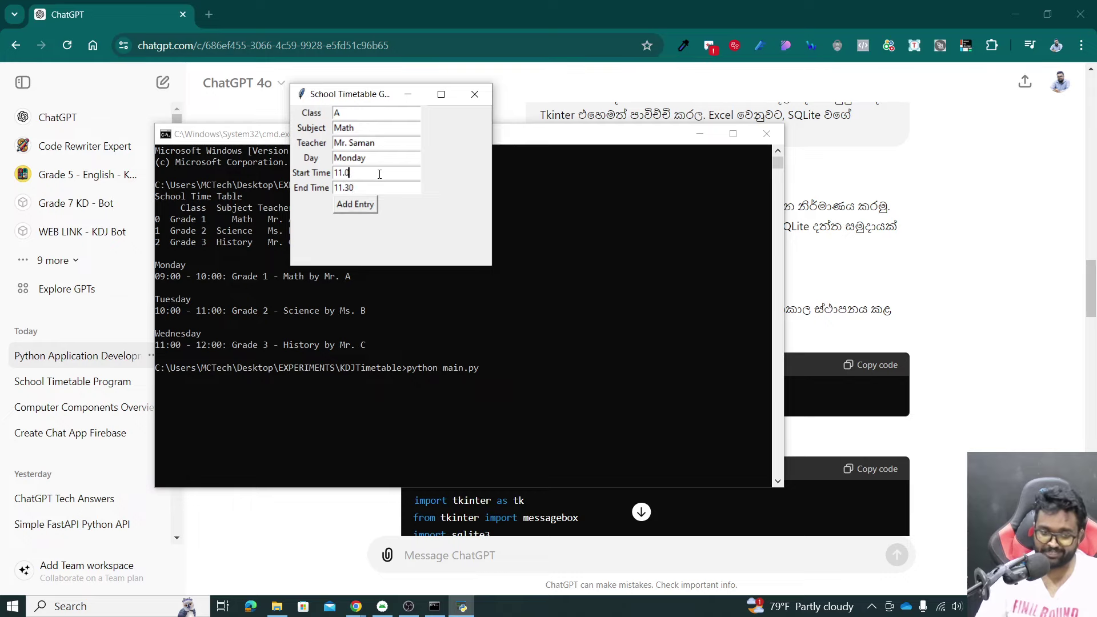
Step: Submit the Math entry, dismiss the success message, and bring up File Explorer
left_click(345, 204)
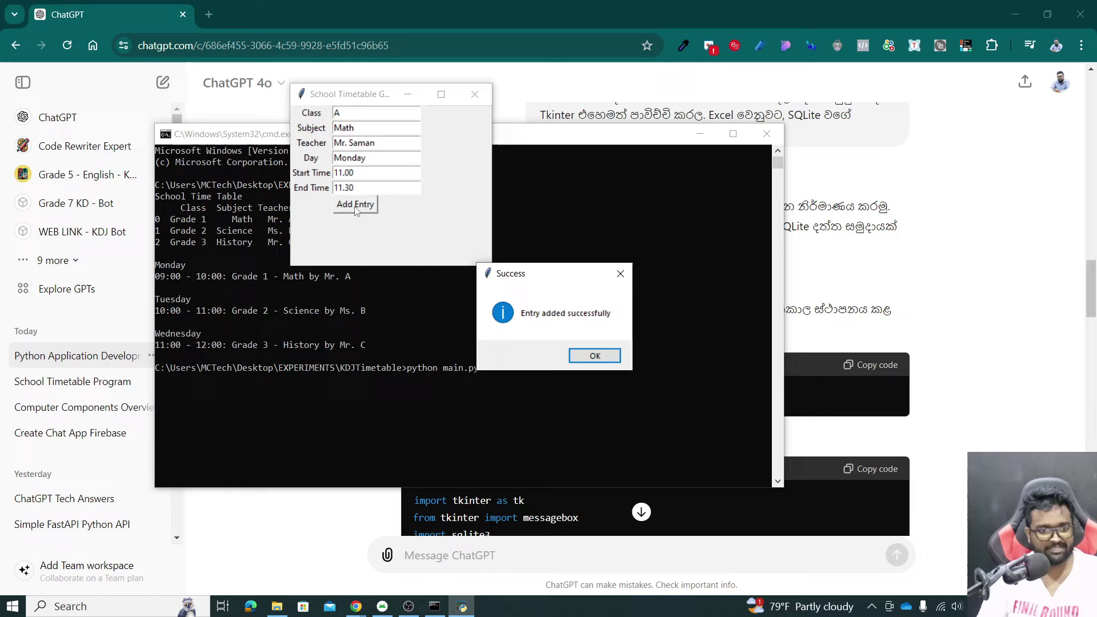
left_click(595, 357)
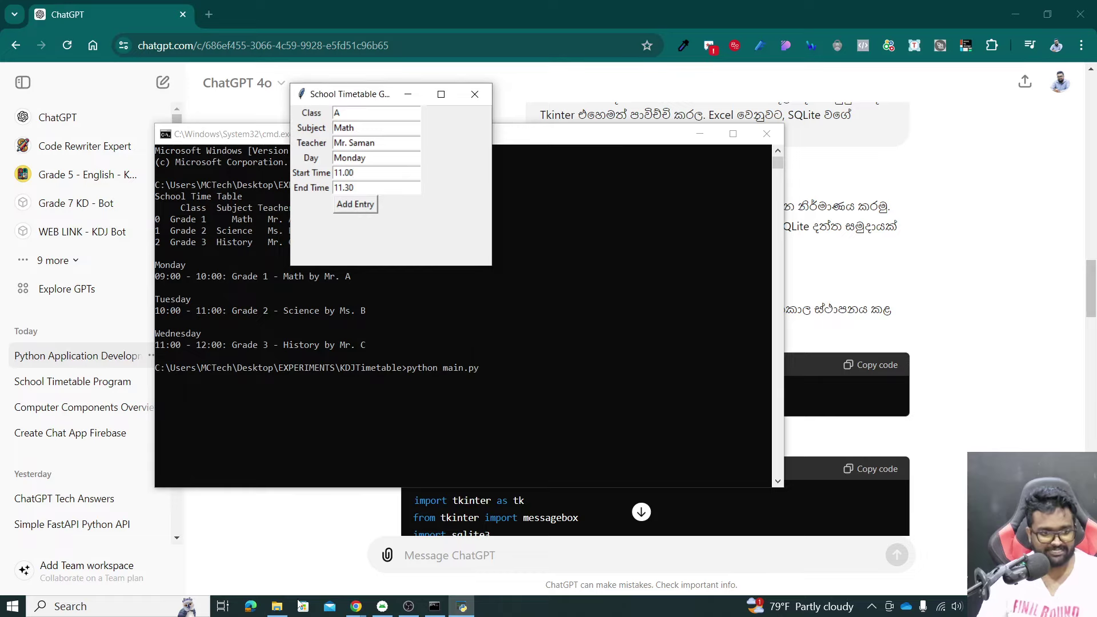
left_click(276, 606)
Step: Delete school_time_table.csv from KDJTimetable and select the remaining school_timetable.db
left_click(174, 121)
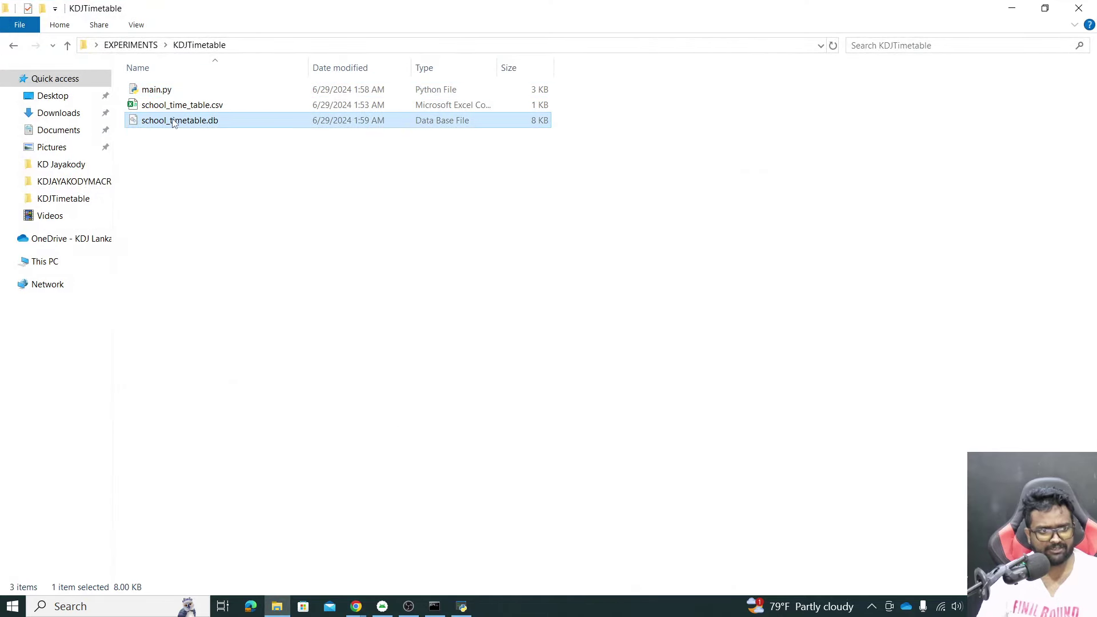
left_click(214, 108)
key("Delete")
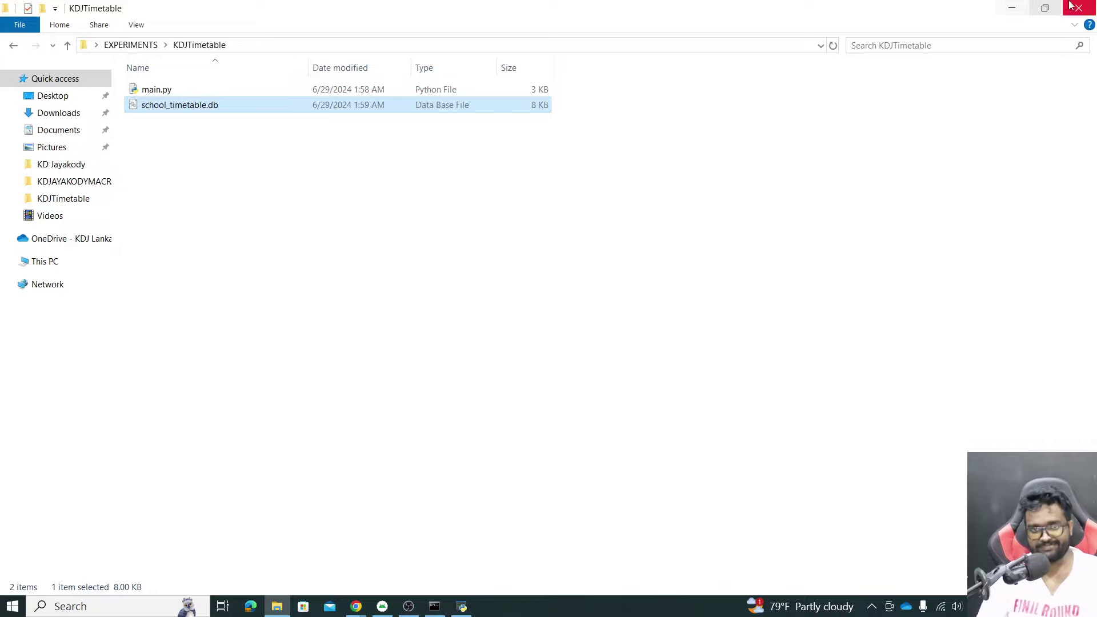
left_click(799, 185)
left_click(214, 109)
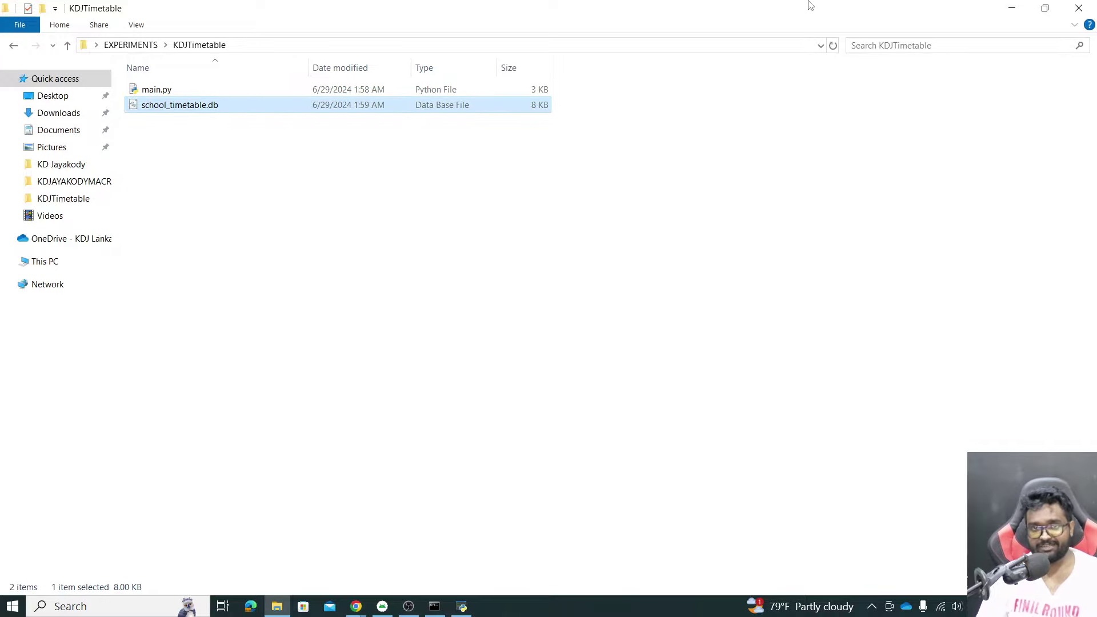
Step: Close the running timetable app windows and bring the ChatGPT conversation forward
left_click(1012, 8)
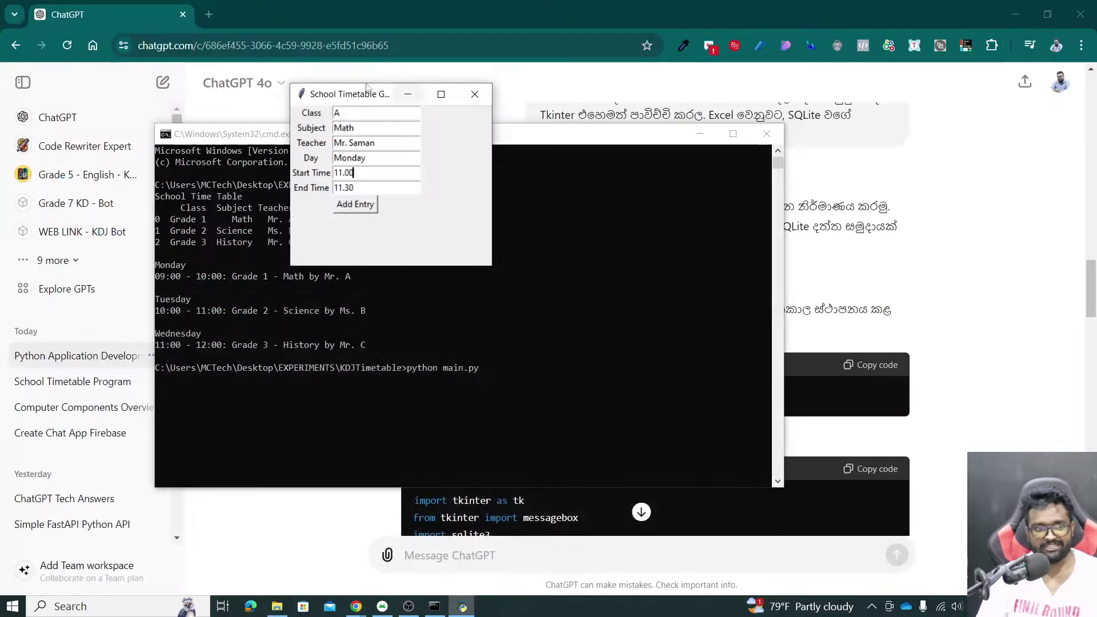
left_click(474, 93)
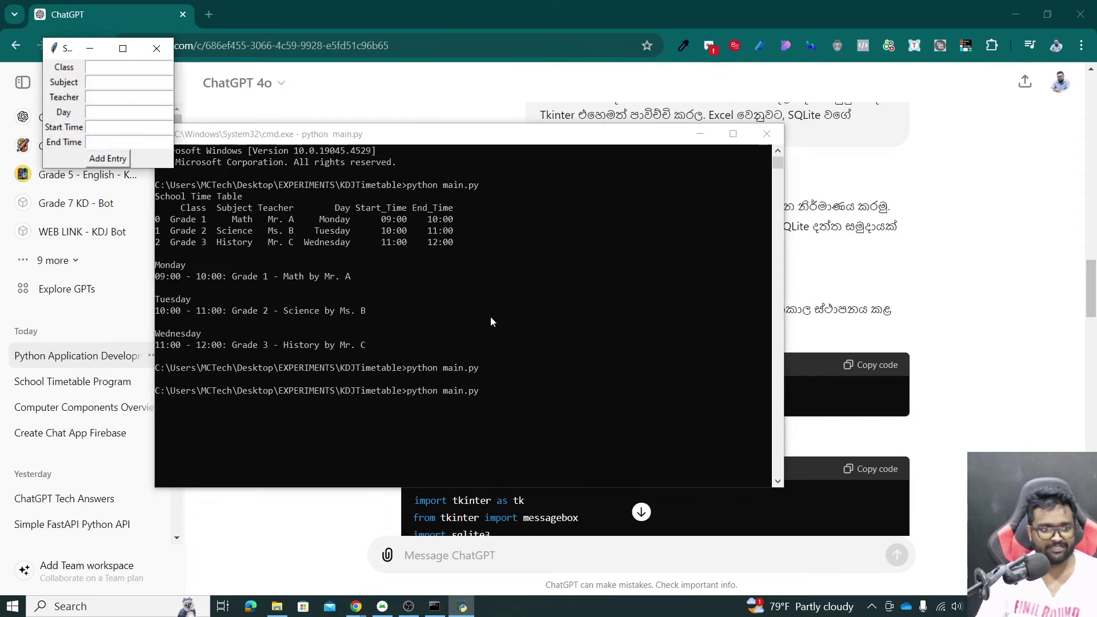
left_click(162, 44)
left_click(513, 6)
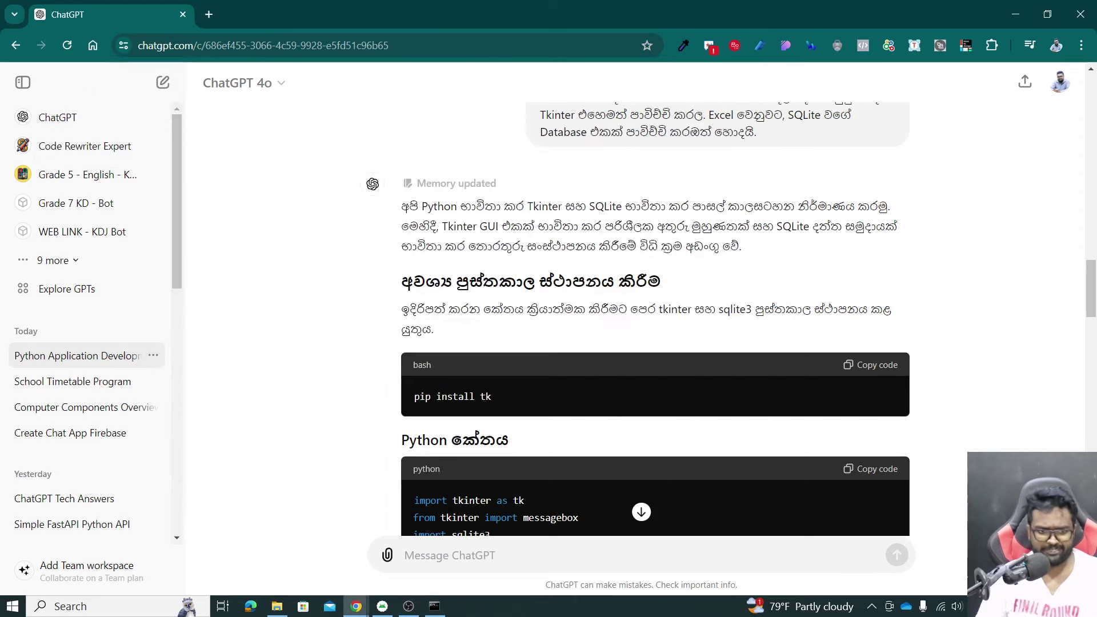
Step: Send the request 'mata tika nawatbalanna pan widhadala denna' to view the stored data
type("mata ")
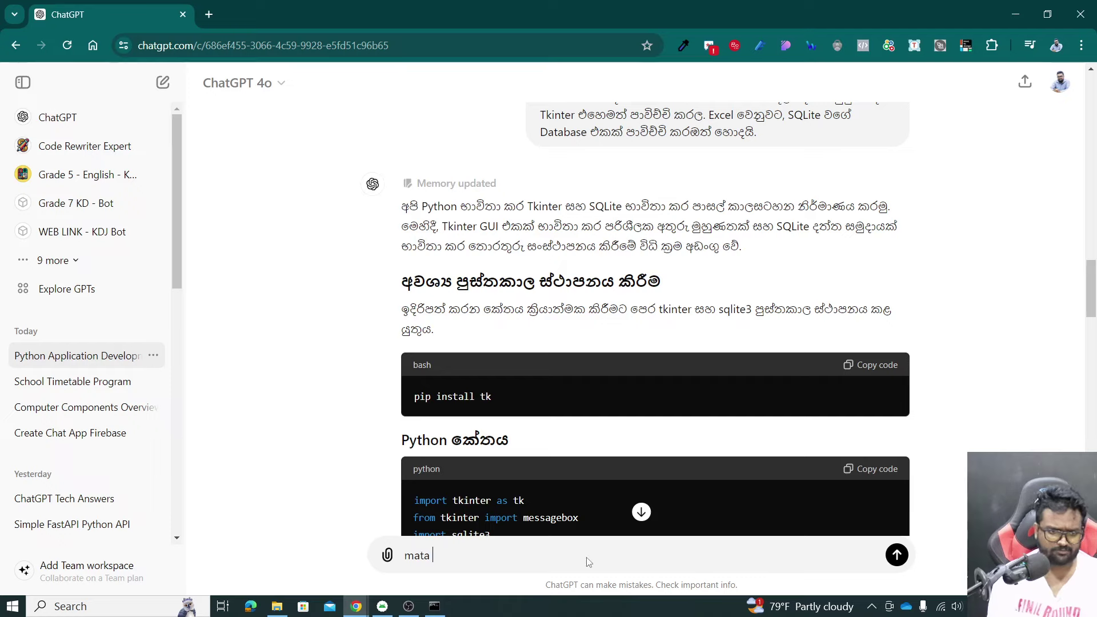
type("data tika ")
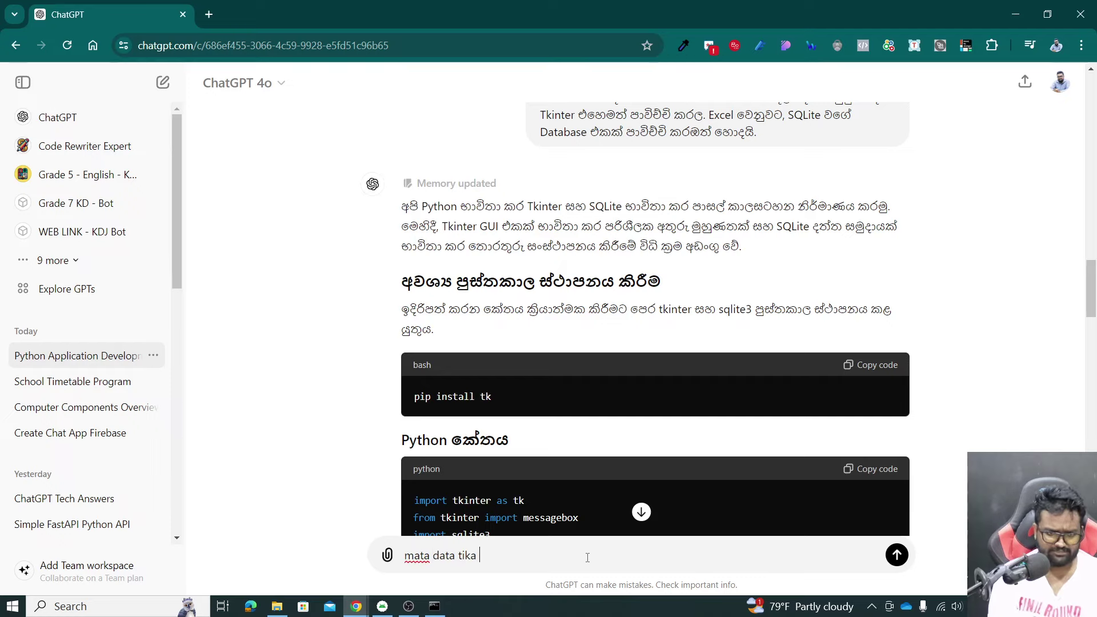
type("nawat")
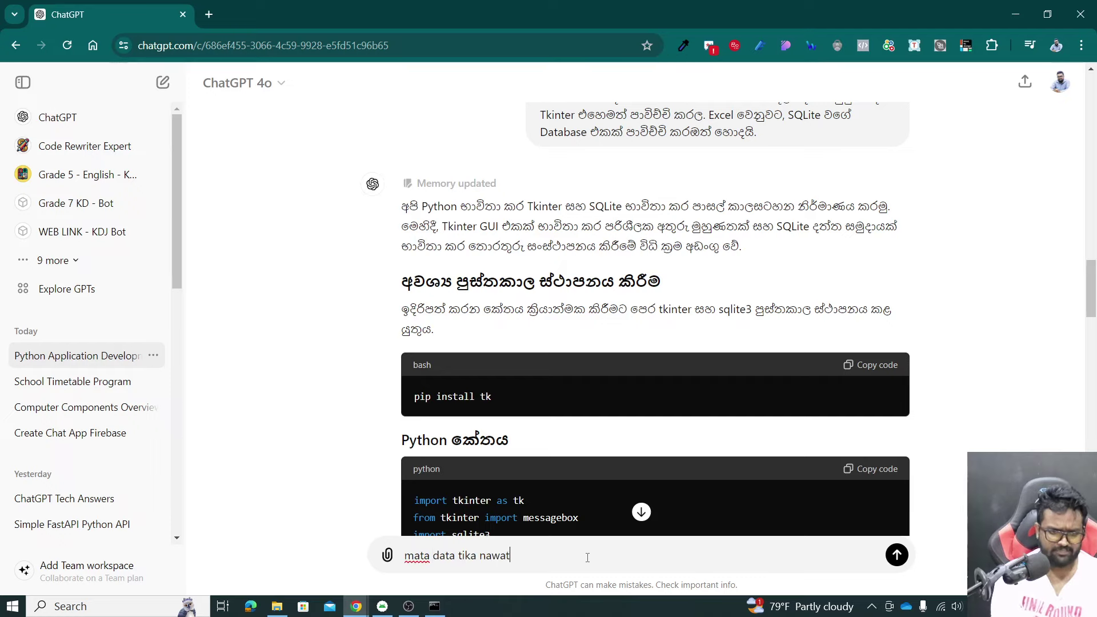
type("balan")
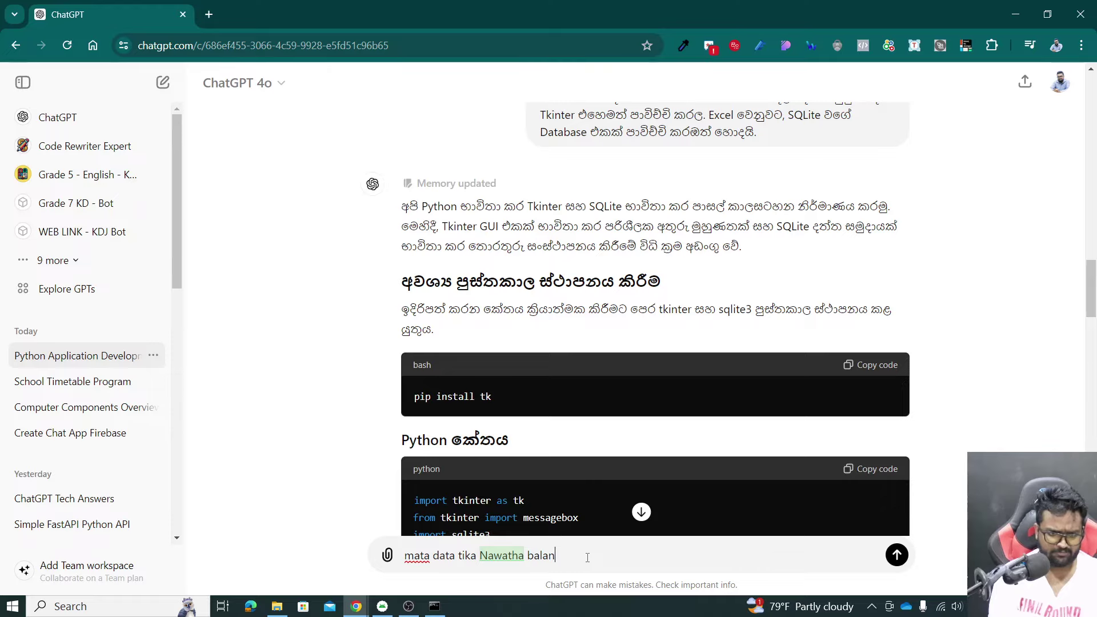
type("na puluwan wid")
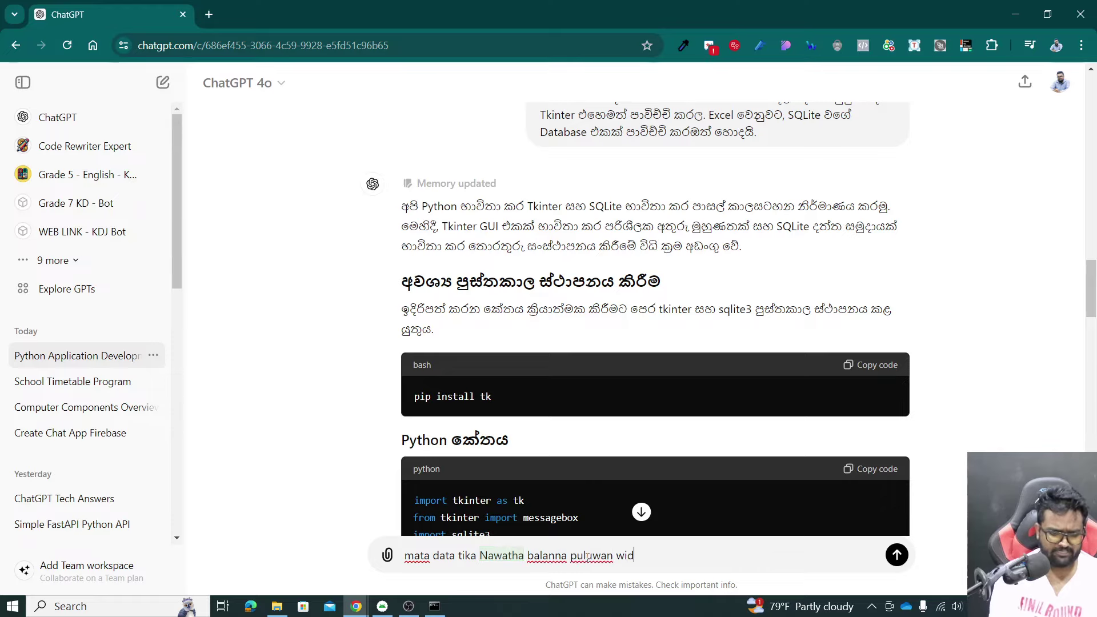
type("iyatath hadala ")
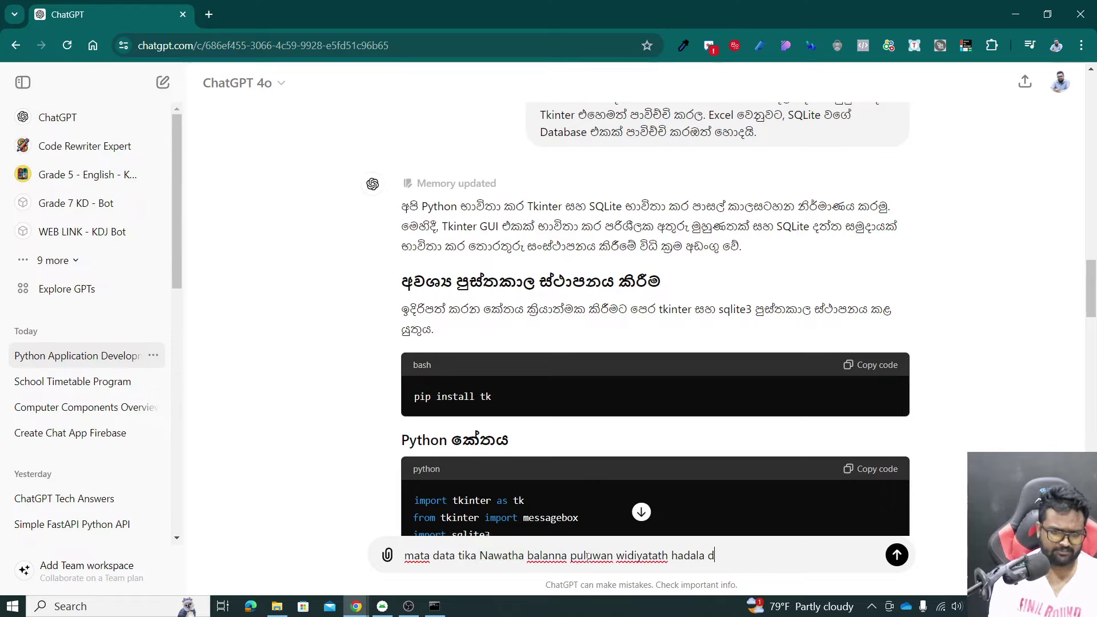
type("denna")
key("Return")
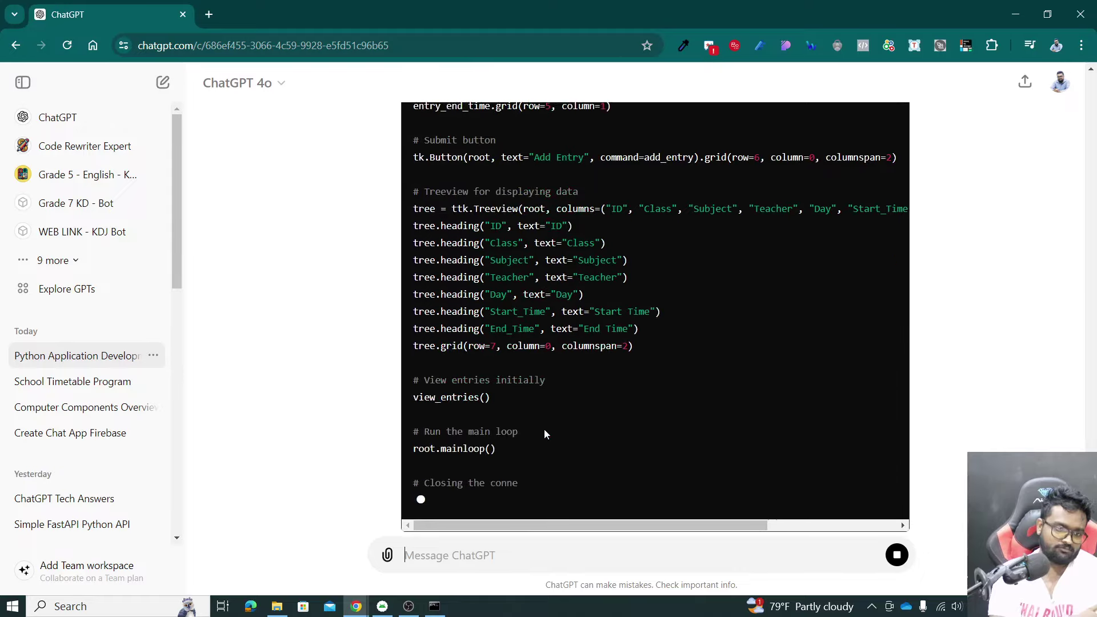
scroll(730, 242, "up", 7)
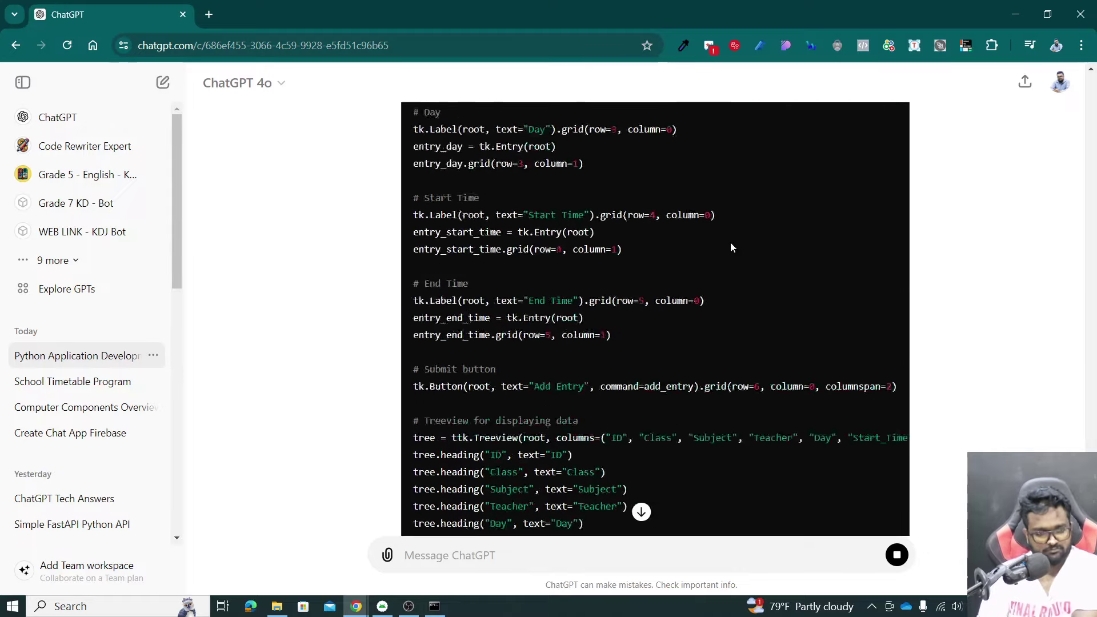
scroll(730, 241, "up", 10)
scroll(711, 230, "up", 6)
scroll(720, 228, "up", 5)
scroll(724, 225, "up", 3)
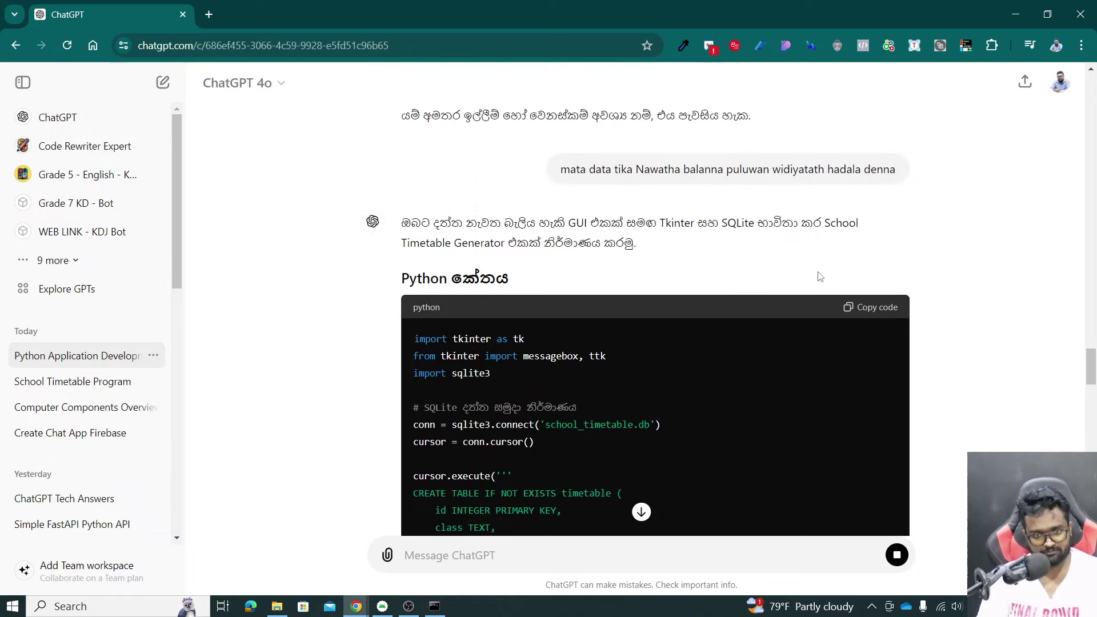
Step: Paste ChatGPT's revised Treeview code over main.py in Notepad, save, and close it
left_click(879, 316)
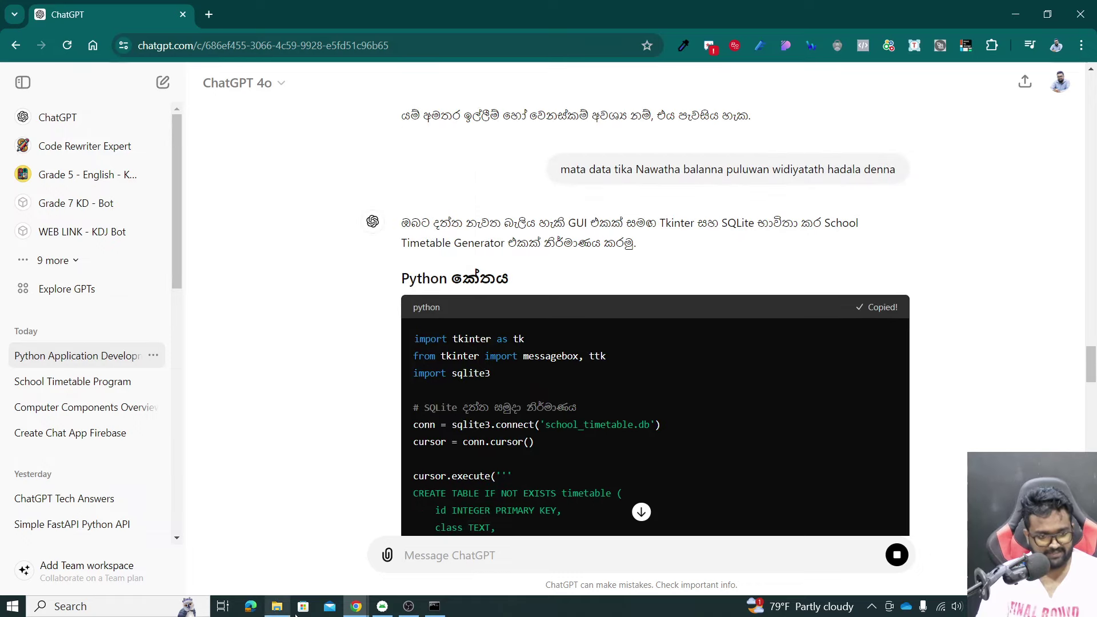
left_click(276, 606)
left_click(153, 91)
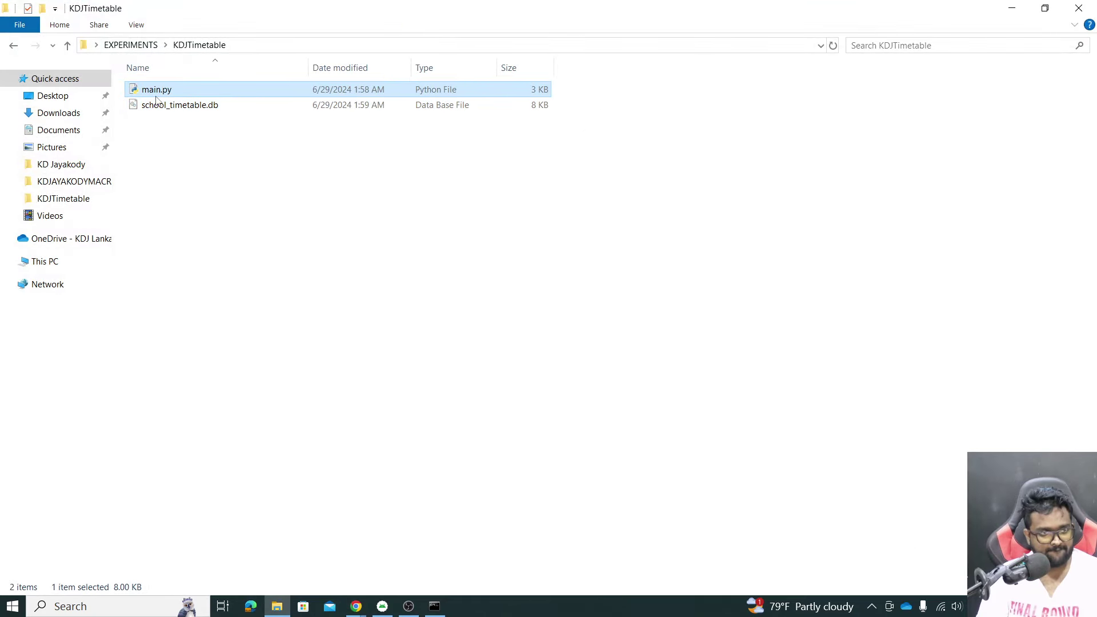
right_click(155, 95)
mouse_move(199, 219)
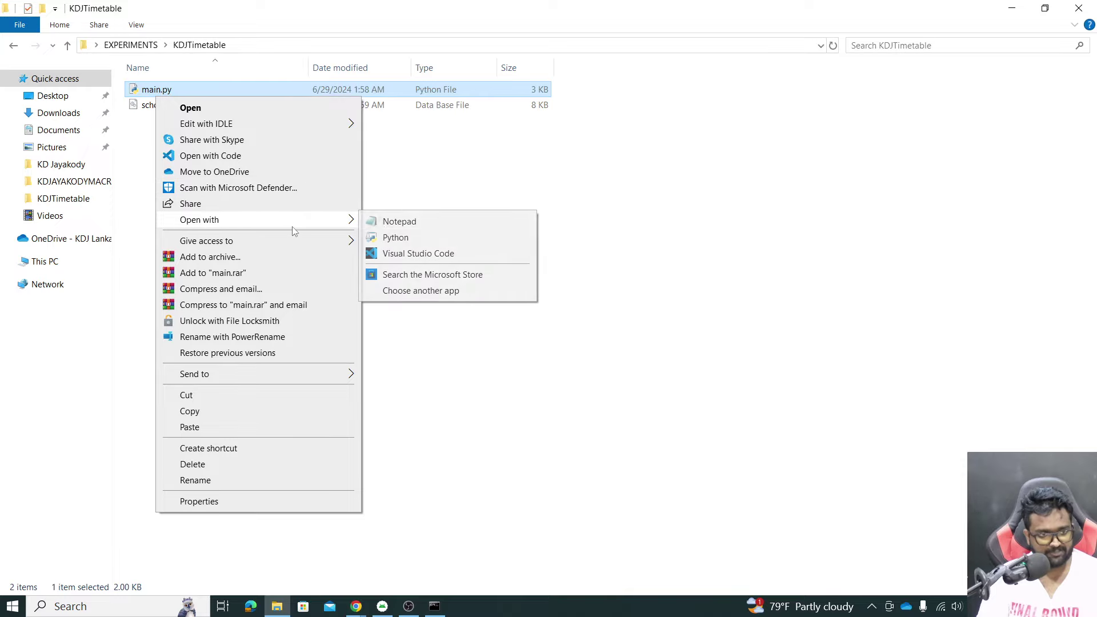
left_click(388, 219)
key("ctrl+a")
key("ctrl+v")
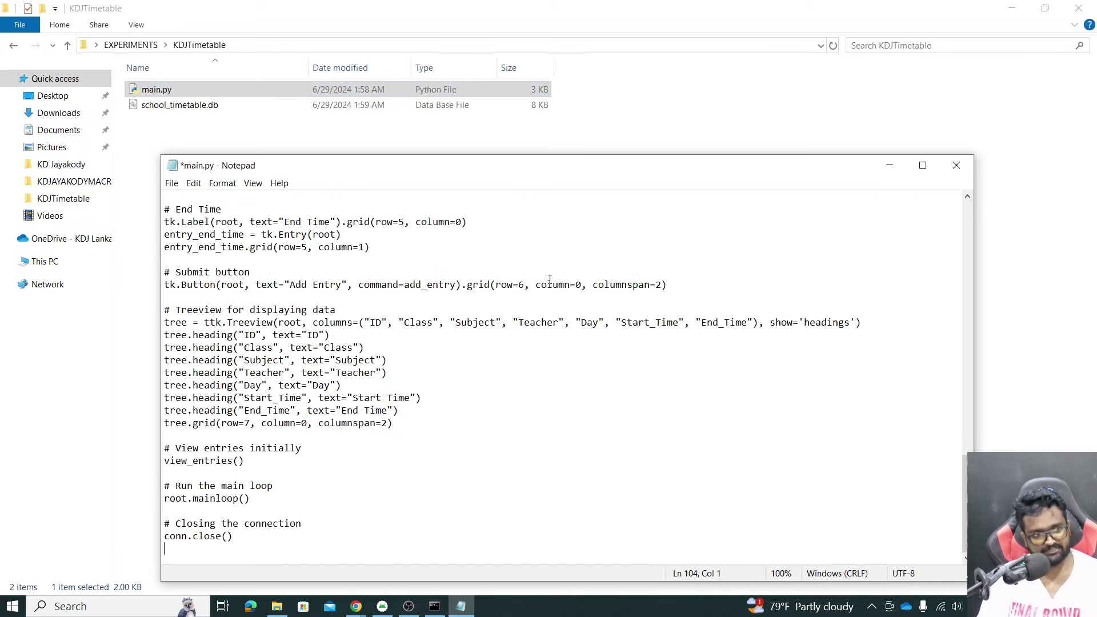
key("ctrl+s")
left_click(956, 165)
Step: Rerun python main.py from Command Prompt to launch the updated timetable app
left_click(434, 606)
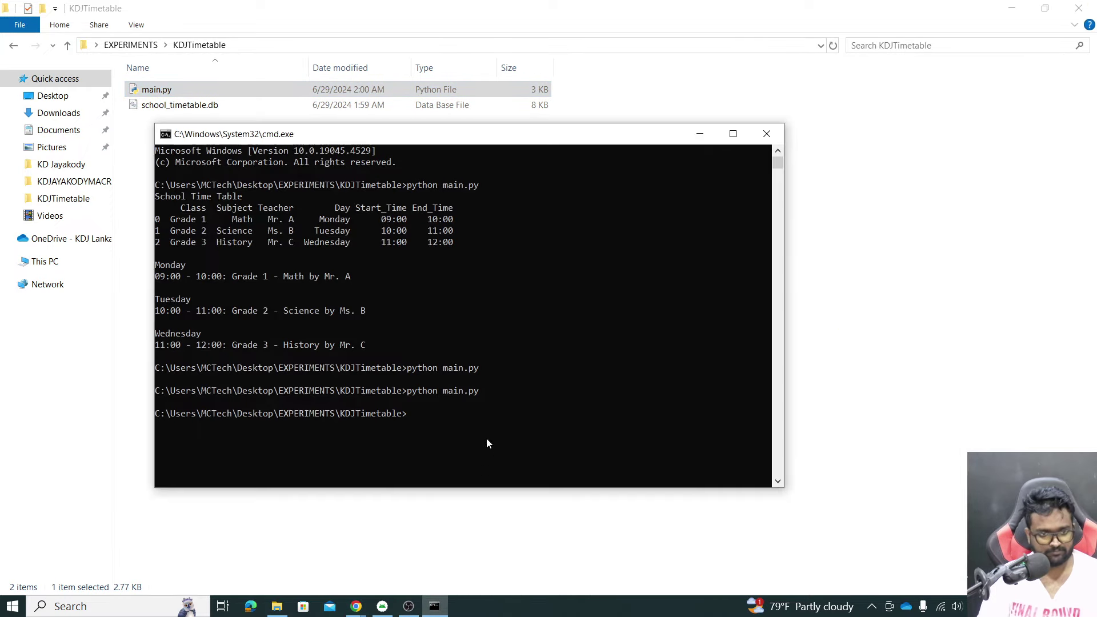
key("Up")
key("Return")
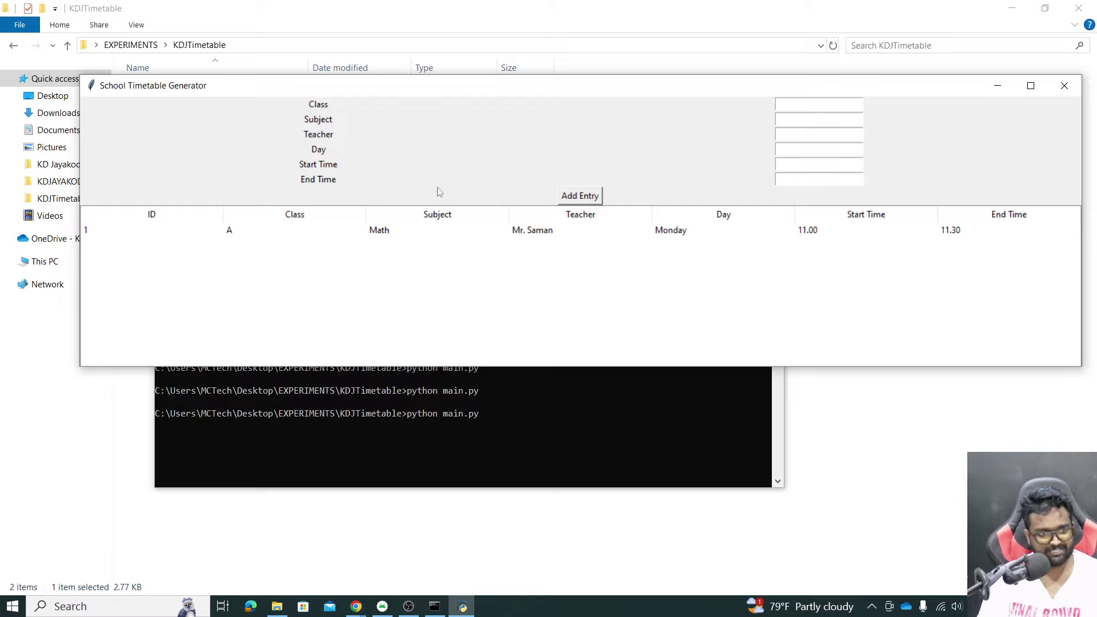
Step: Add a placeholder test row below the stored Math entry, then close the app
left_click(824, 105)
type("sdas")
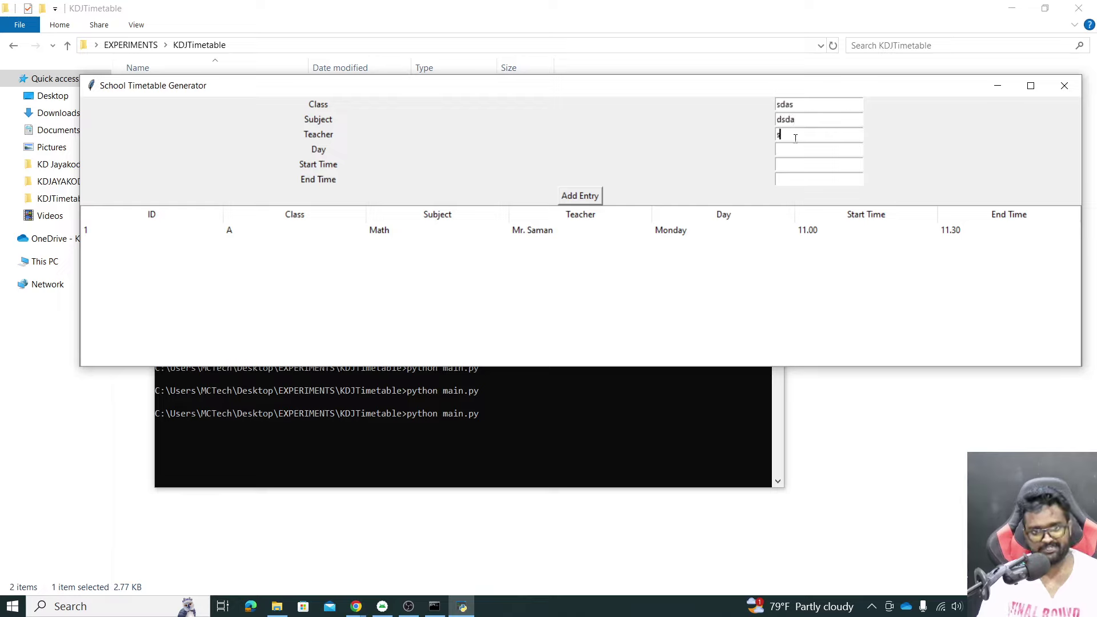
type("\tdsda\tsdsdas\tdasdsa\tdasdas\tasdas")
left_click(580, 196)
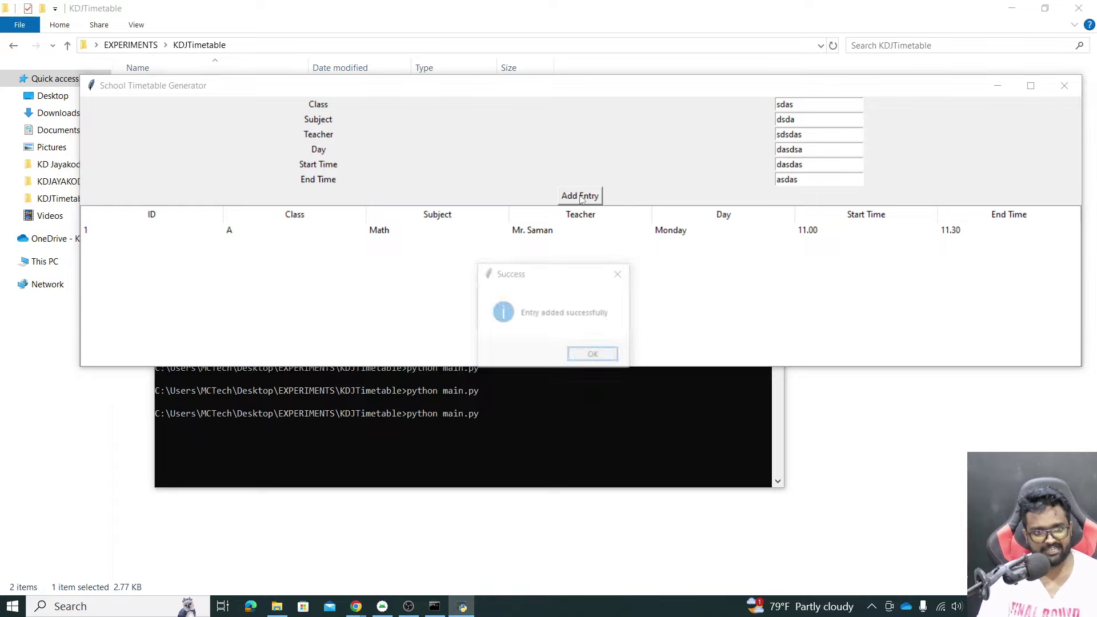
left_click(571, 357)
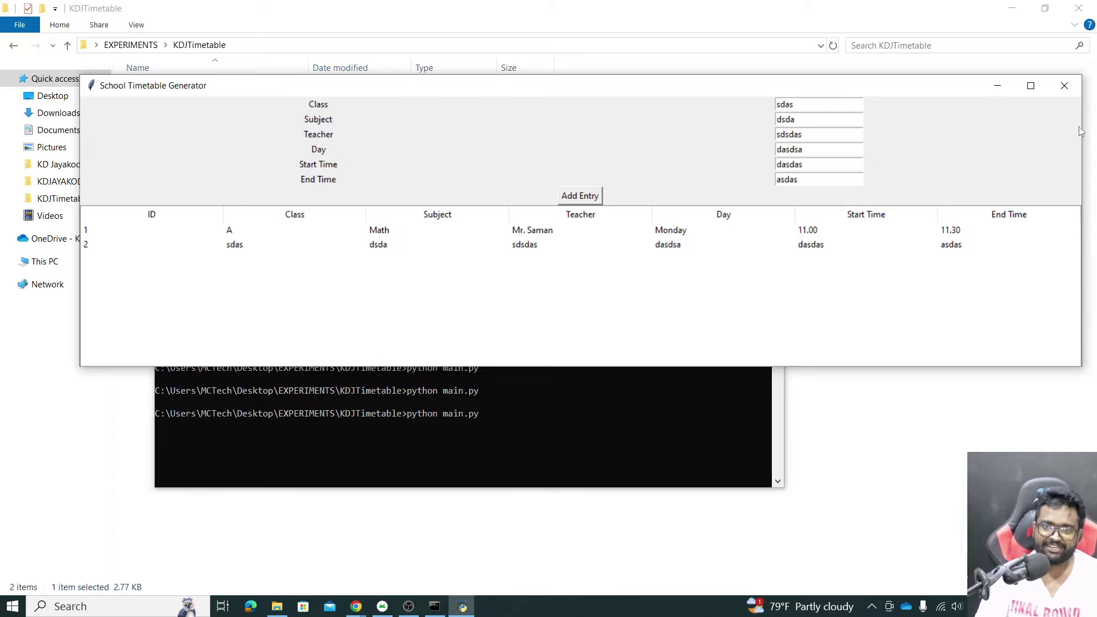
mouse_move(1083, 130)
left_mouse_down()
mouse_move(878, 148)
mouse_move(1039, 134)
left_mouse_up()
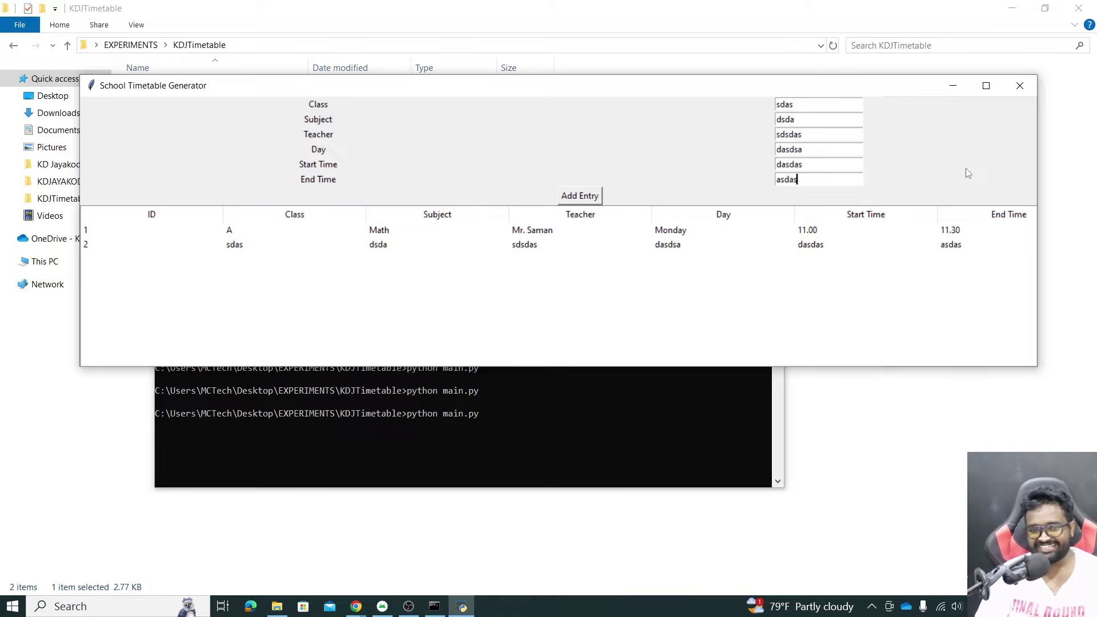
left_click(1018, 86)
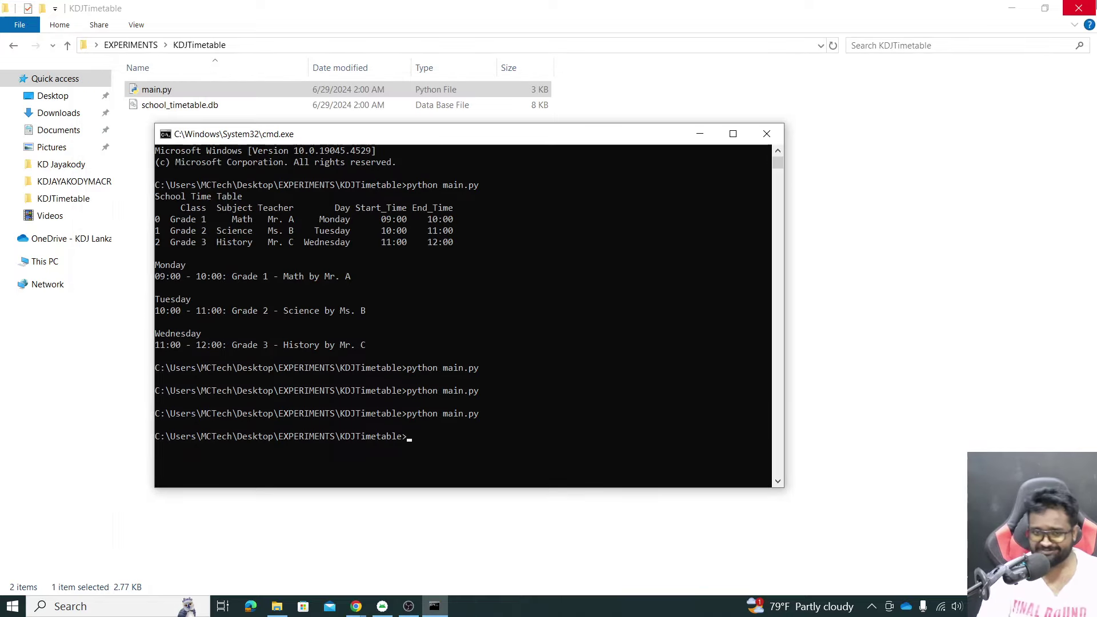